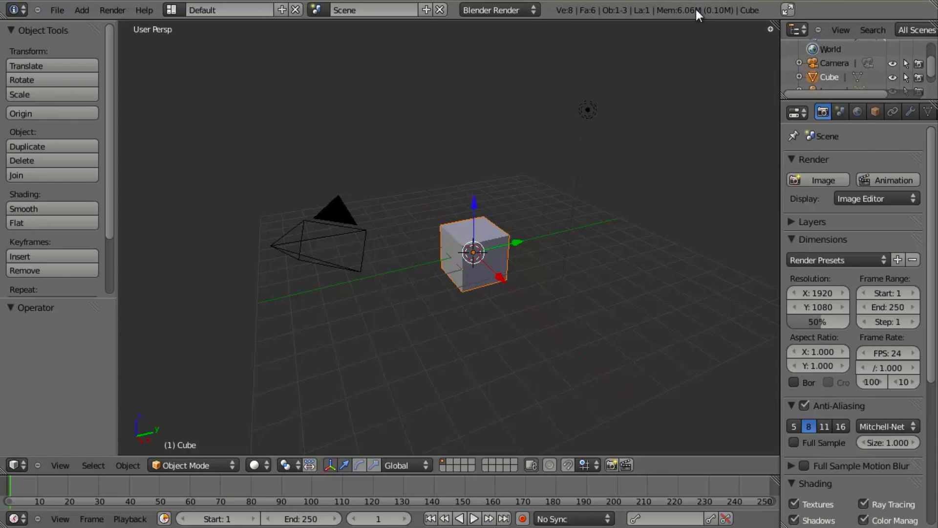
Step: Add a Subdivision Surface modifier to the cube with 3 view subdivisions and apply it
middle_drag(430, 317, 431, 268)
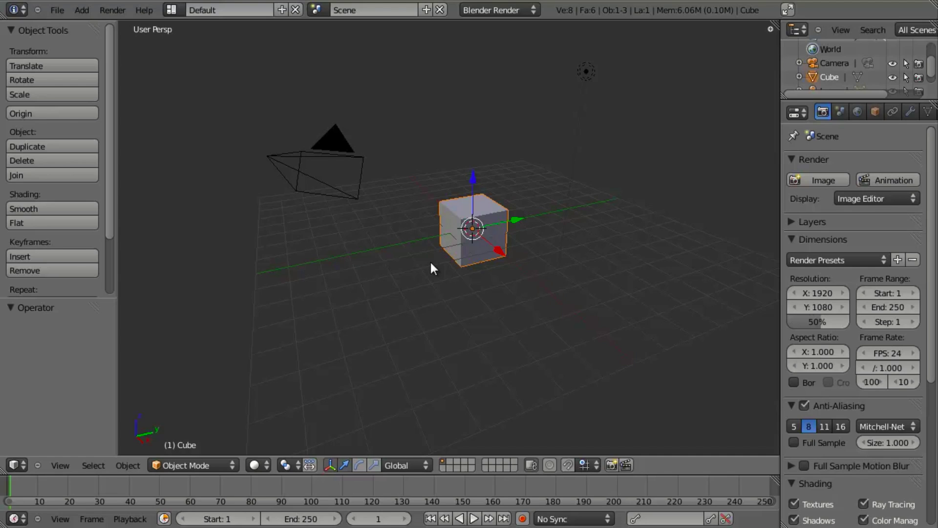
key(KP_1)
shift+middle_drag(426, 270, 557, 192)
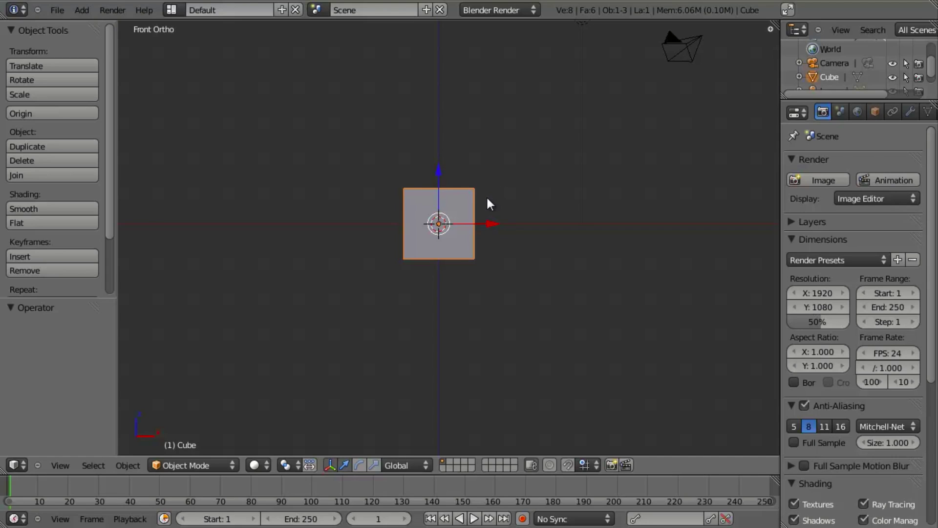
scroll(485, 196, up, 5)
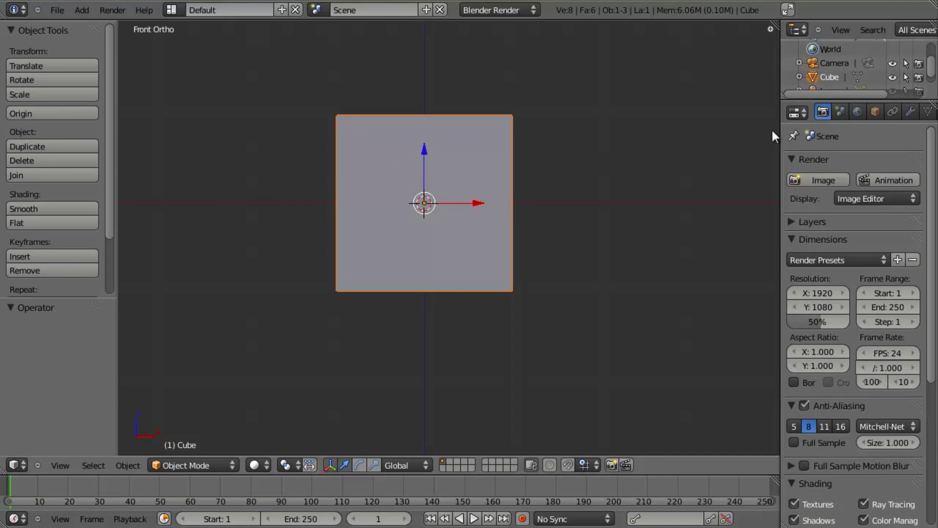
click(910, 111)
click(811, 181)
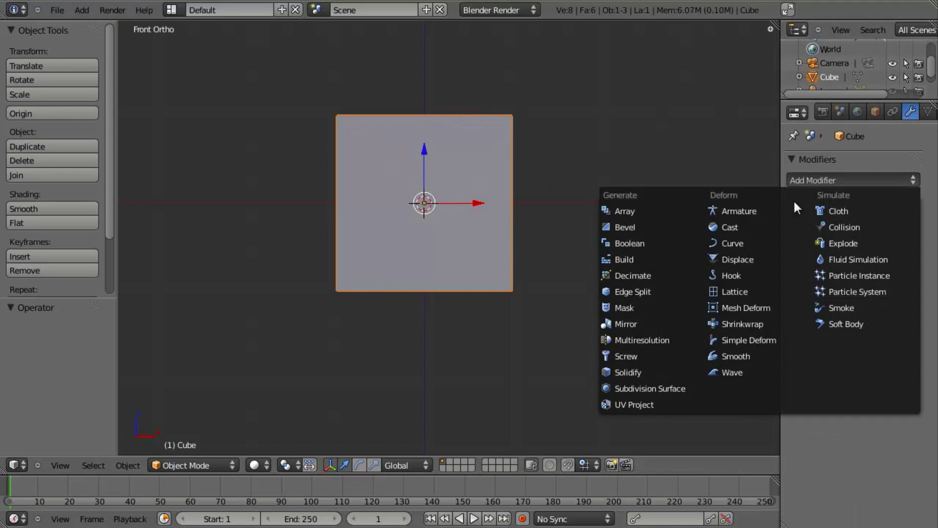
click(666, 386)
click(843, 281)
click(841, 281)
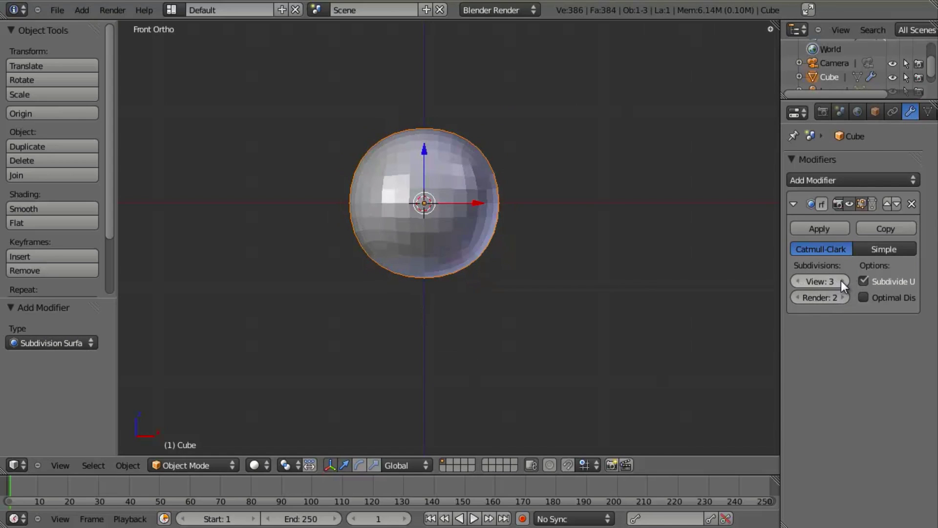
click(811, 226)
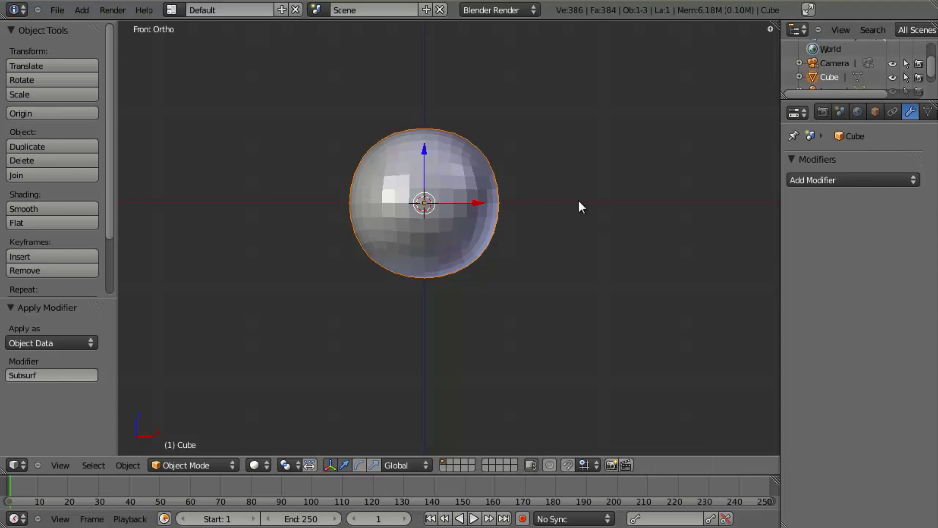
Step: Apply To Sphere with a factor of 1 to all vertices of the subdivided cube
scroll(561, 209, up, 3)
shift+middle_drag(530, 161, 558, 229)
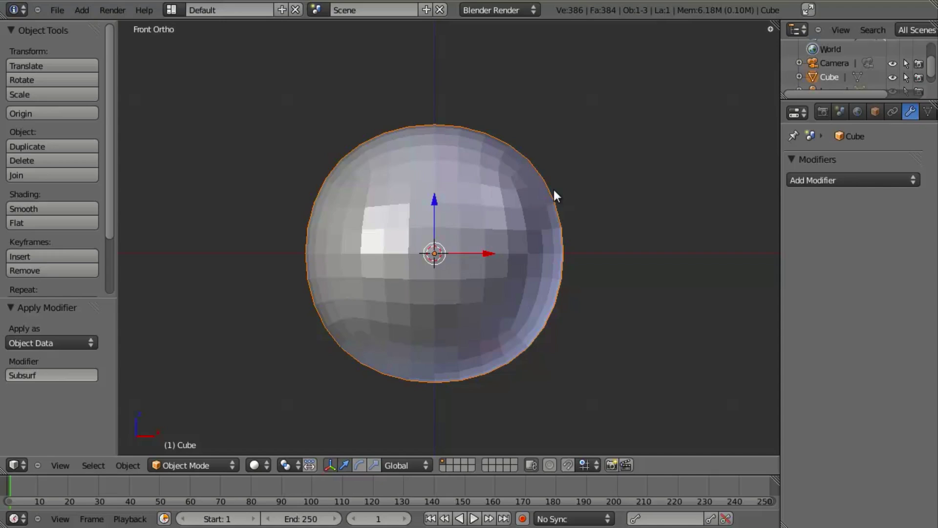
shift+middle_drag(473, 240, 474, 219)
key(Tab)
key(a)
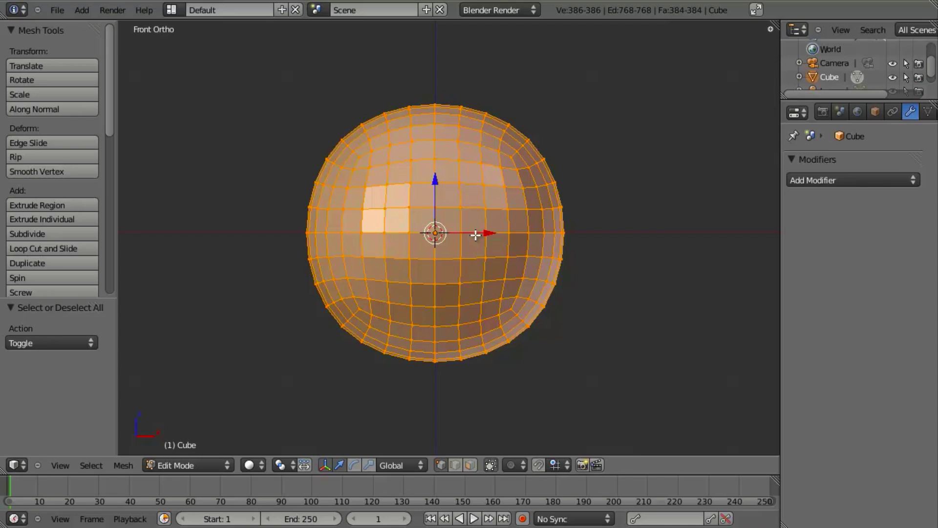
key(shift+alt+s)
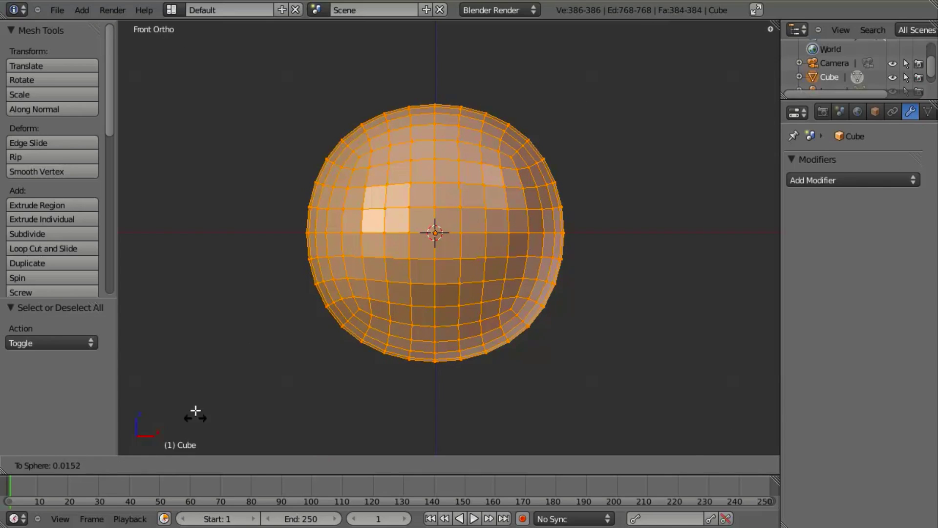
text(1)
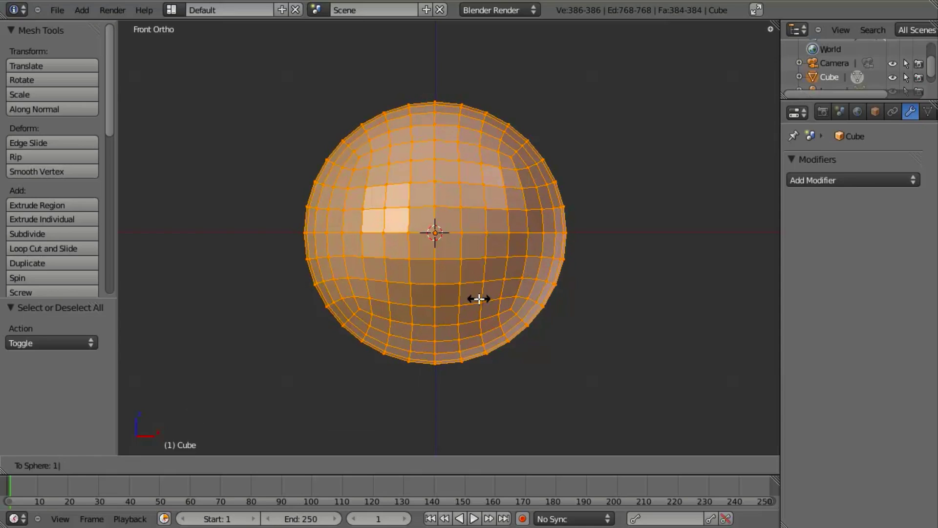
key(Return)
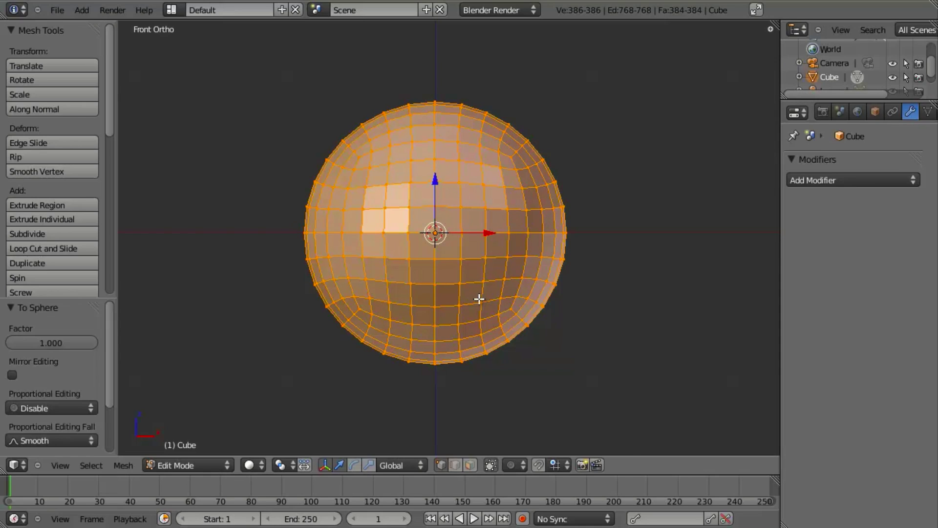
key(Tab)
middle_drag(515, 228, 448, 286)
key(Tab)
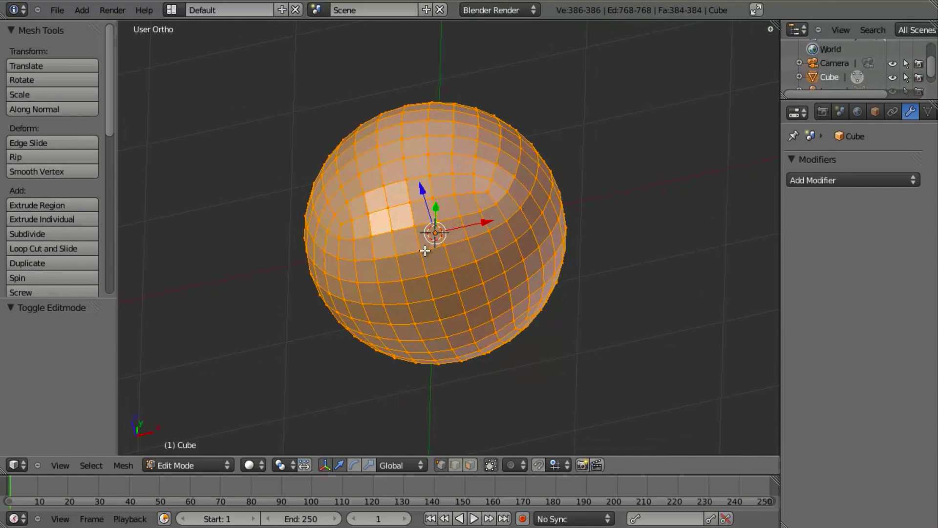
Step: Select only the central four-by-four block of faces on the front of the sphere and check it from the side
key(KP_1)
shift+middle_drag(400, 310, 427, 200)
key(a)
shift+middle_drag(404, 265, 420, 194)
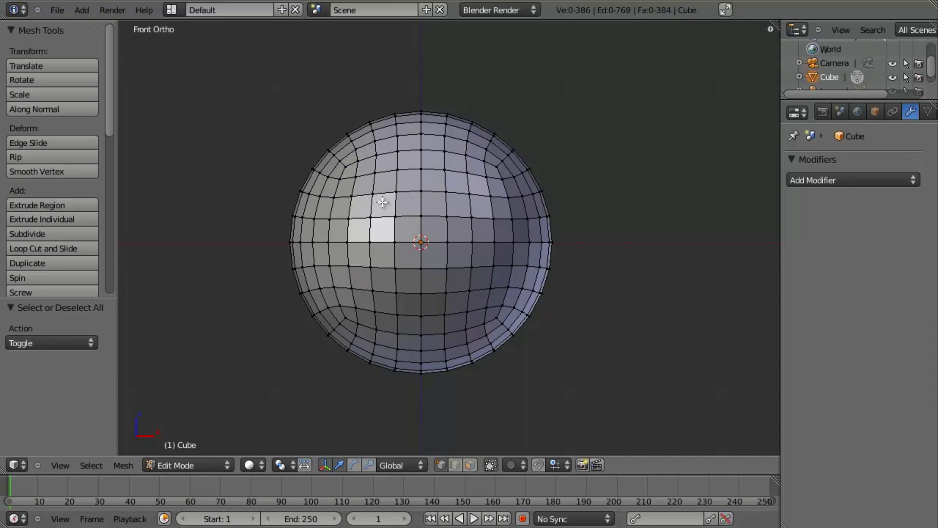
key(n)
key(n)
key(b)
drag(362, 188, 479, 299)
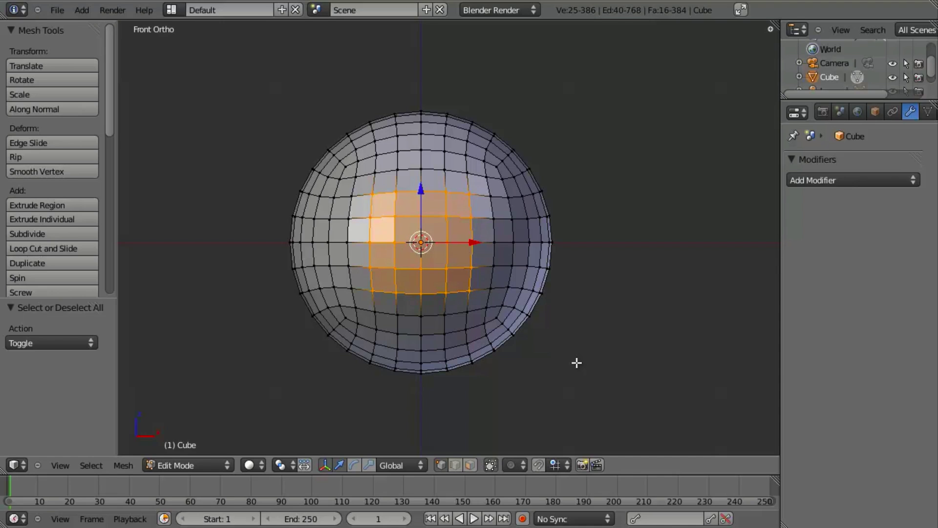
key(KP_3)
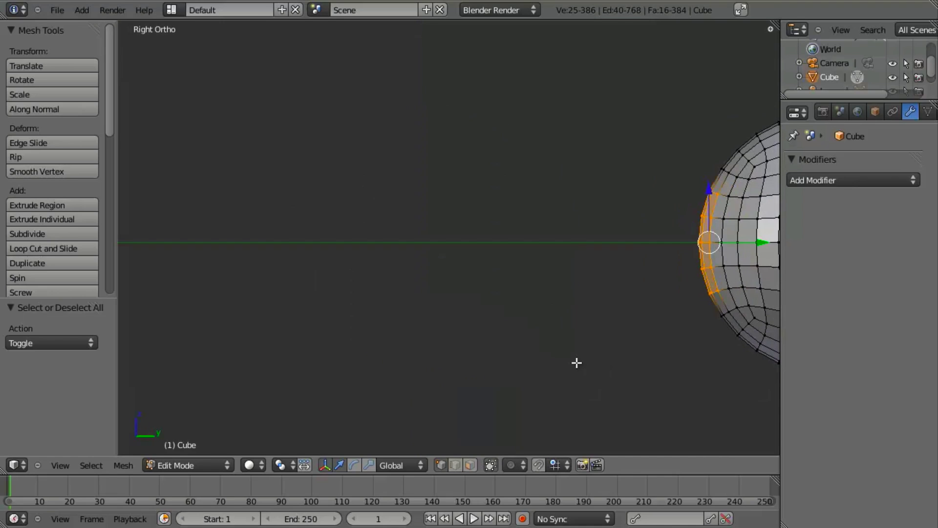
shift+middle_drag(802, 255, 515, 226)
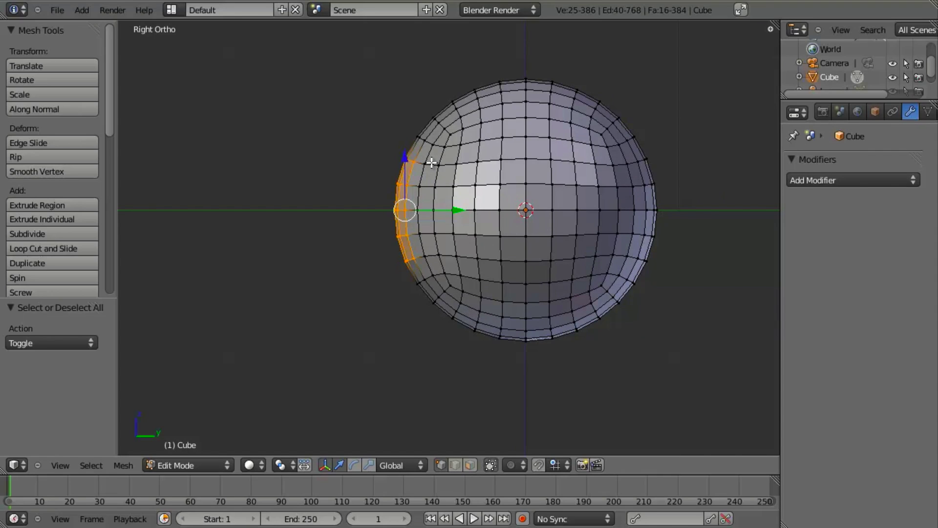
key(KP_1)
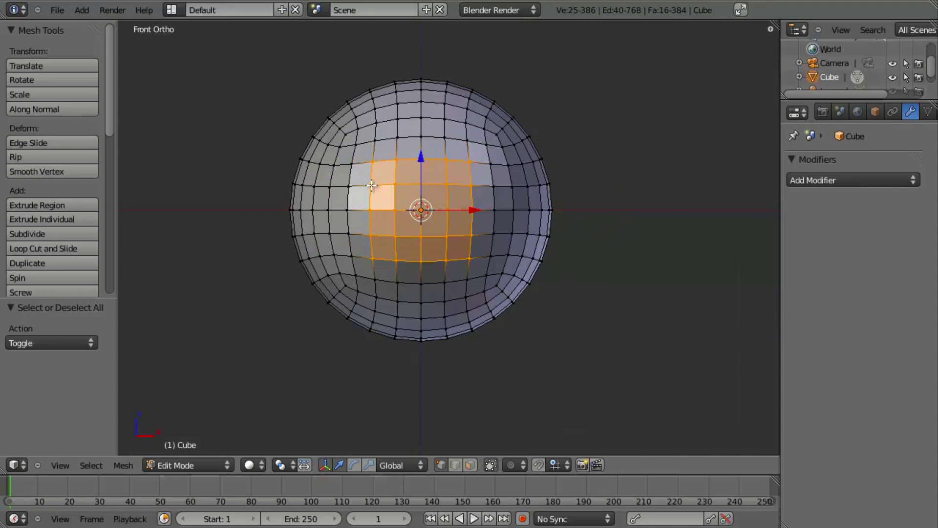
Step: Add a mesh circle in object mode, aligned to the front view, with 16 vertices and a radius of 0.5
key(Tab)
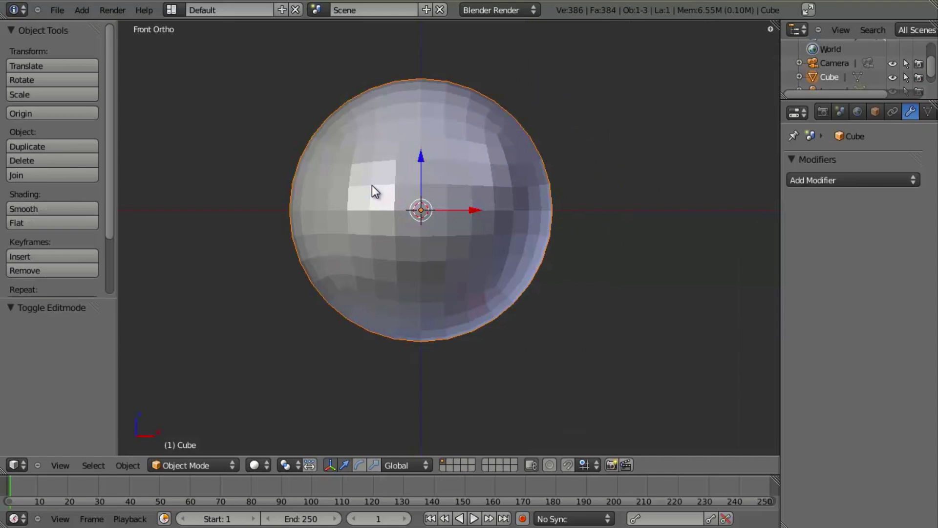
key(shift+a)
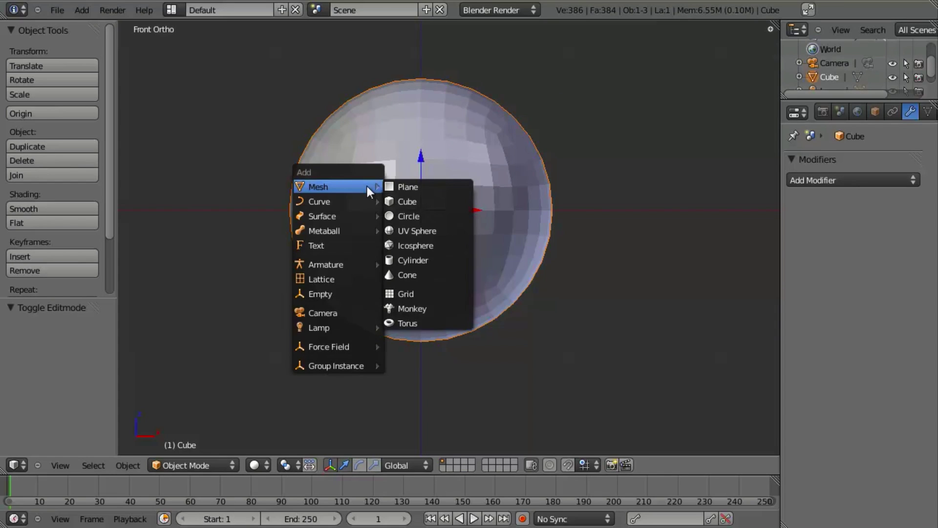
click(417, 219)
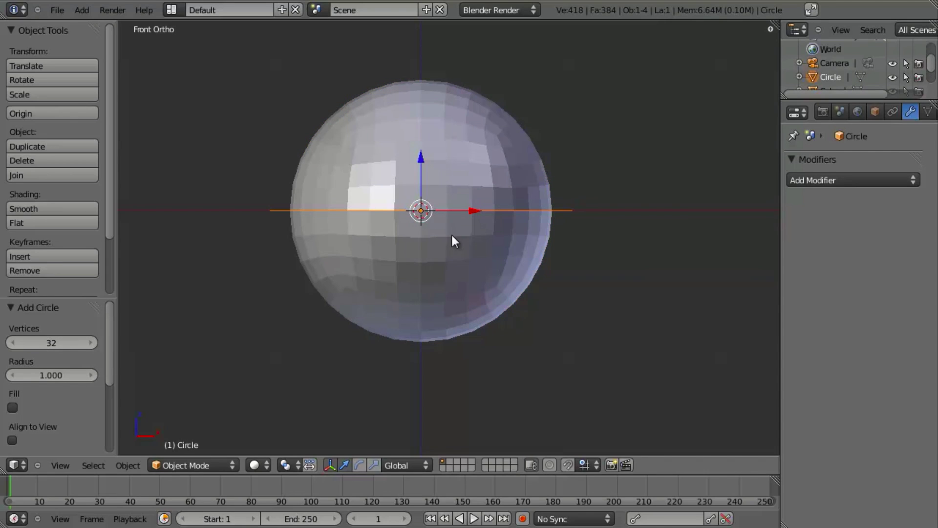
key(F6)
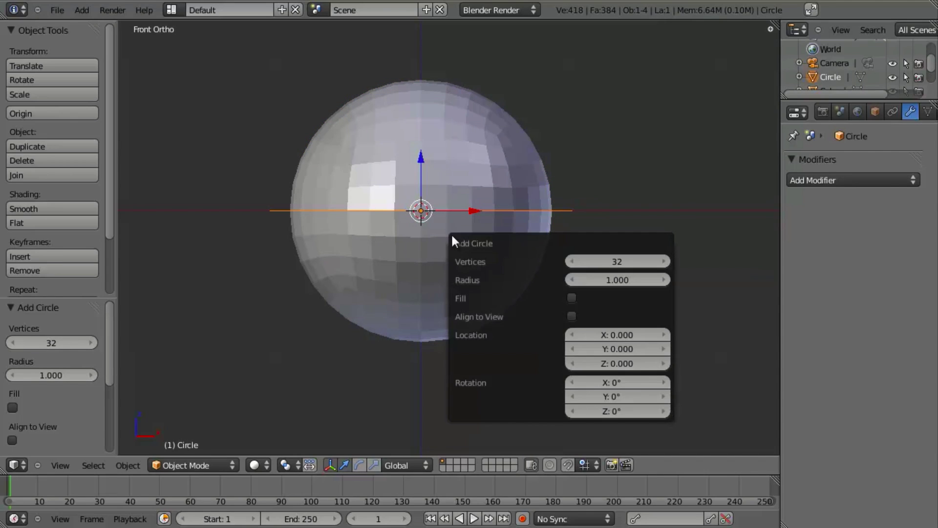
click(570, 316)
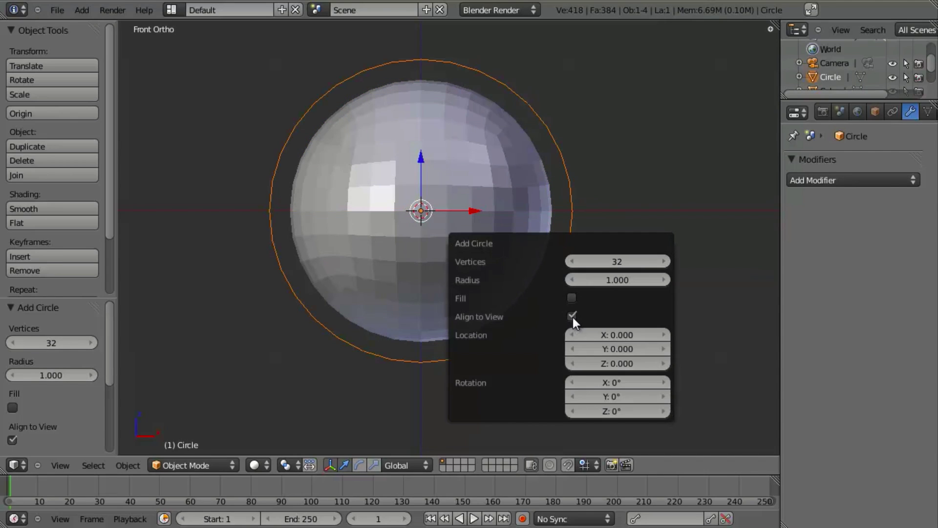
click(597, 263)
text(16)
key(Tab)
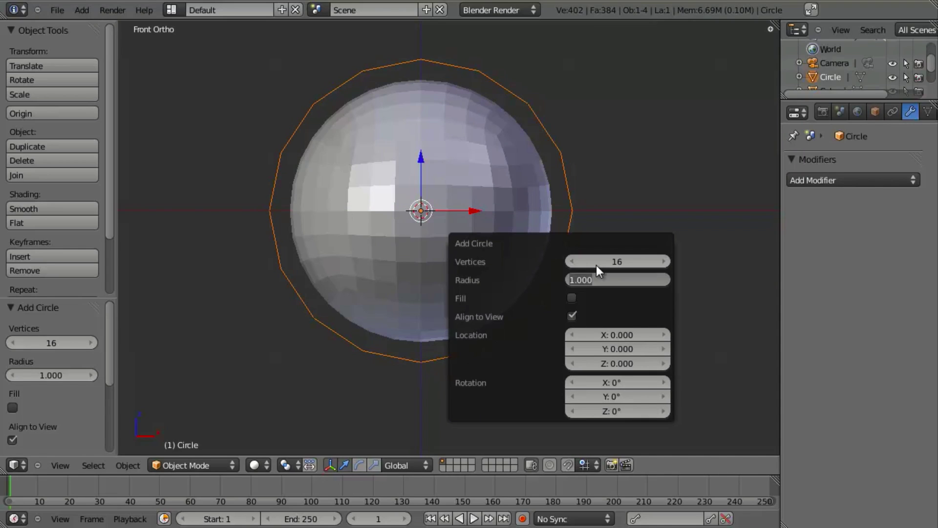
text(0.5)
key(Return)
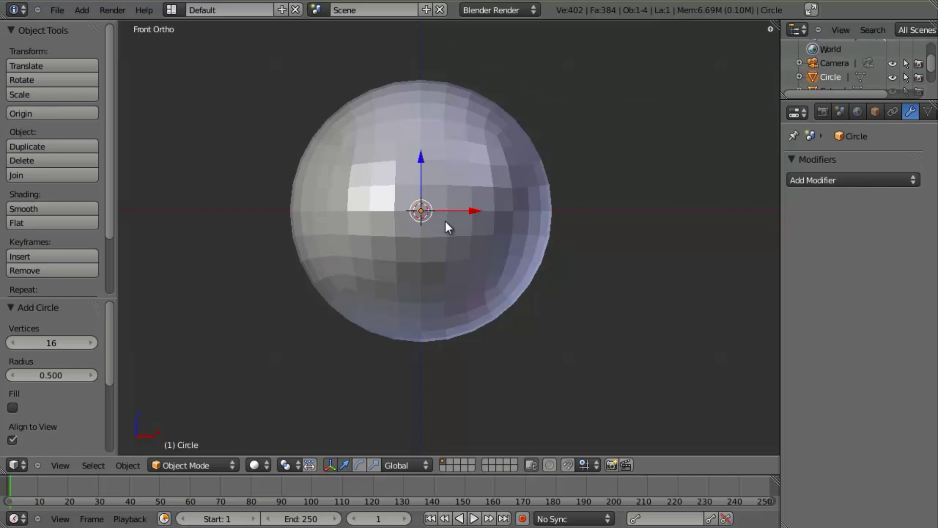
Step: Show the scene in wireframe and move the circle about -0.95 along Y, just in front of the sphere
middle_drag(477, 205, 469, 226)
key(z)
middle_drag(457, 263, 381, 223)
key(KP_3)
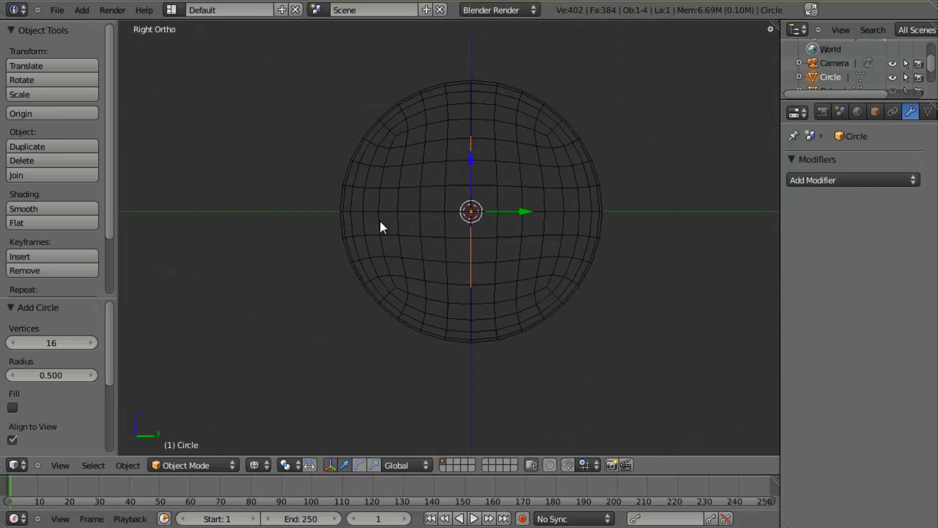
drag(523, 214, 380, 215)
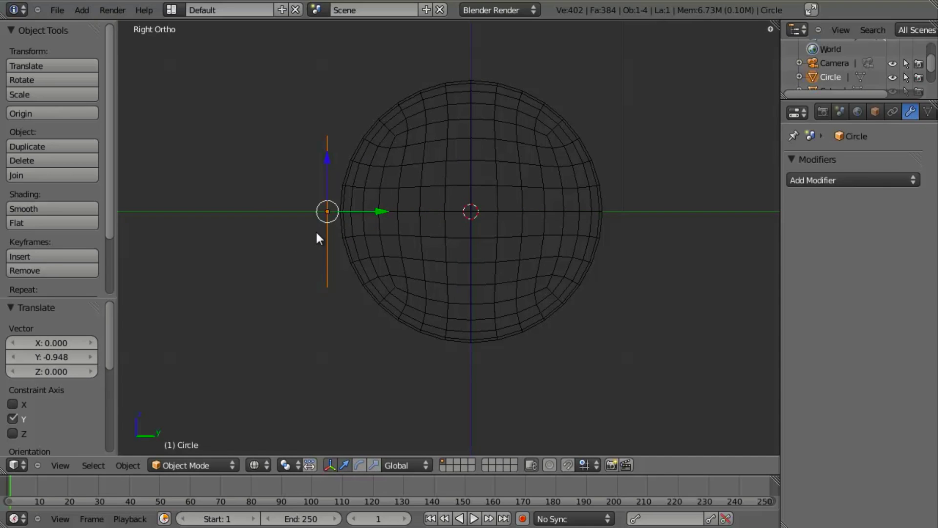
Step: Scale the circle down by a factor of about 0.82 in front view
key(KP_1)
scroll(361, 233, up, 2)
key(z)
key(z)
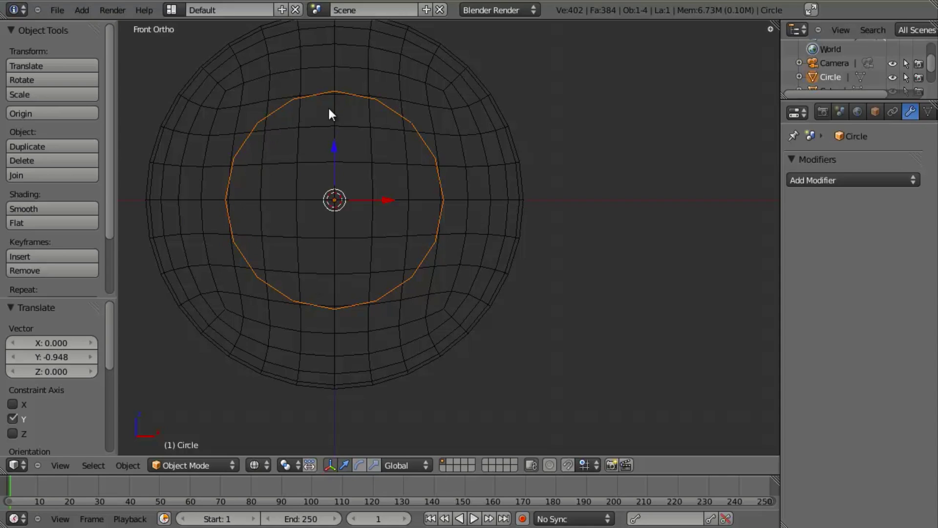
key(KP_3)
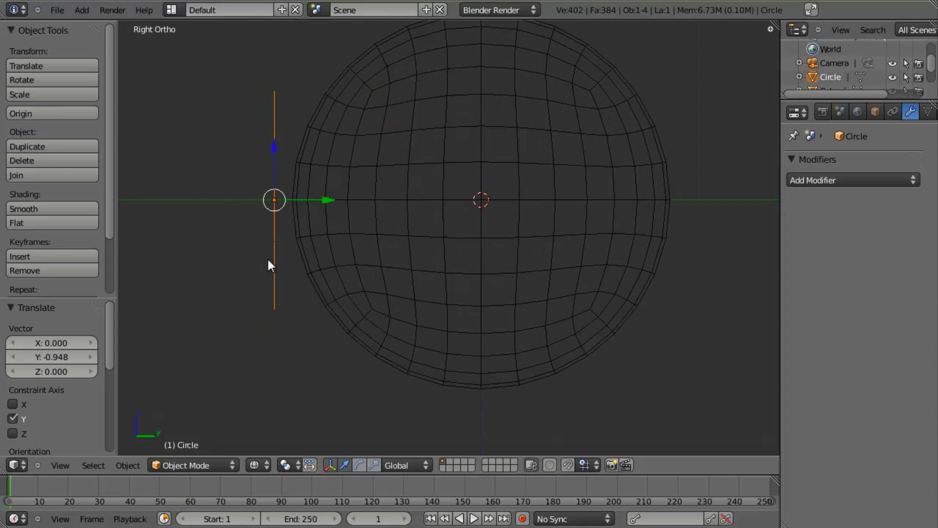
key(KP_1)
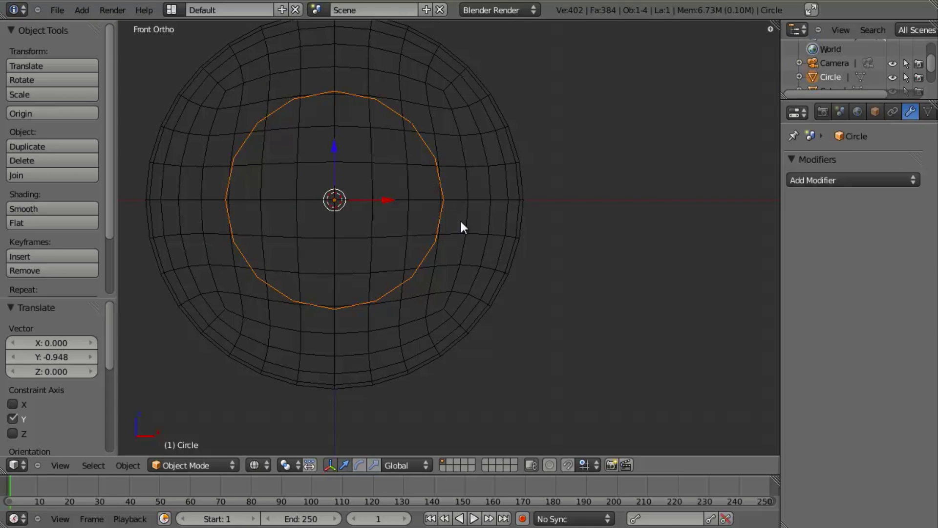
key(s)
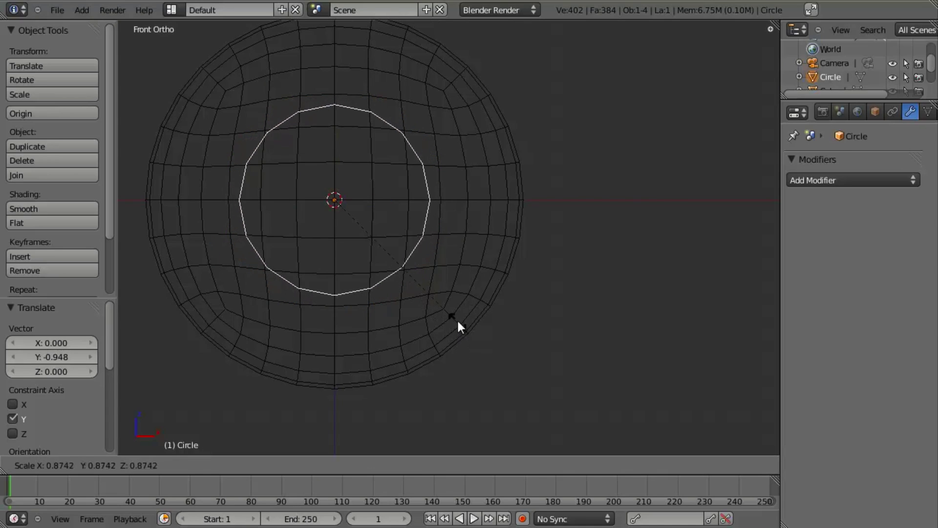
click(459, 311)
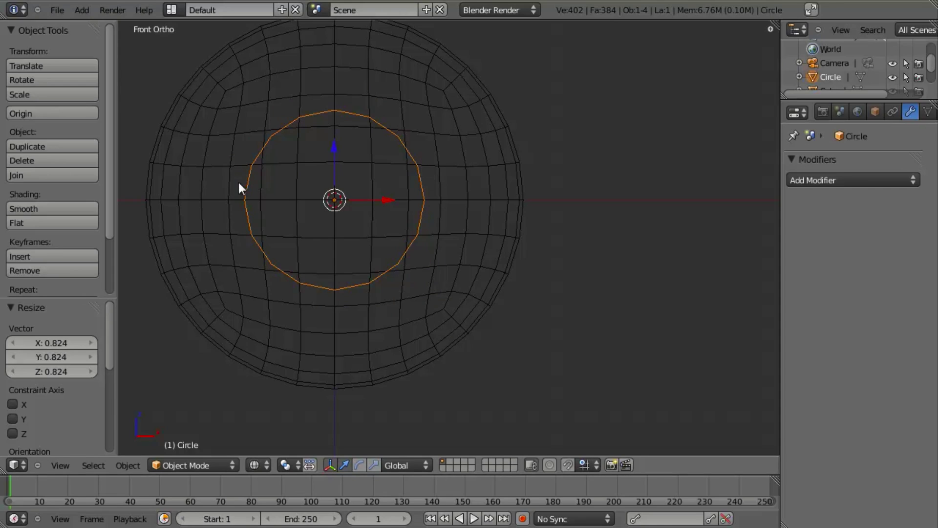
Step: Mark the circle's upper vertices with short grease pencil strokes and erase the marks
drag(222, 178, 252, 186)
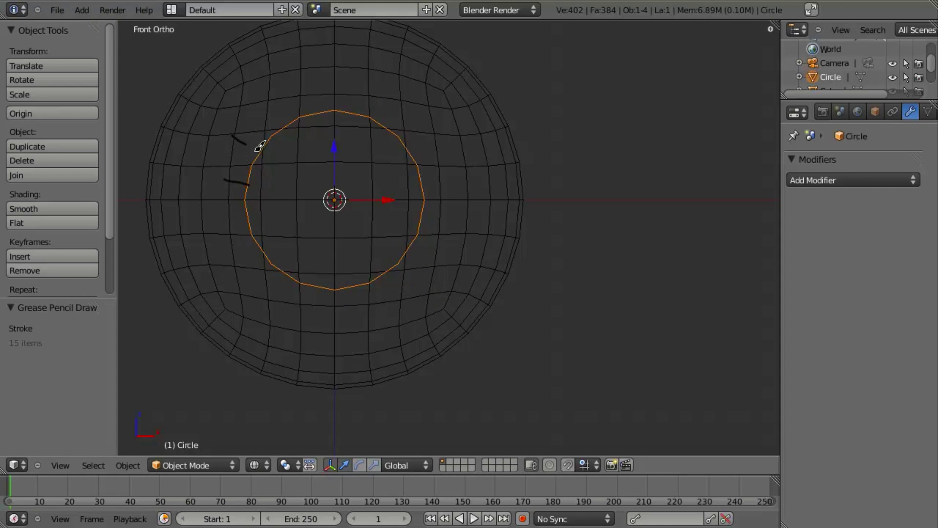
drag(285, 97, 298, 145)
drag(319, 83, 322, 126)
drag(346, 92, 350, 142)
mouse_move(350, 146)
right_down()
mouse_move(327, 83)
mouse_move(285, 172)
mouse_move(289, 148)
mouse_move(222, 136)
mouse_move(202, 171)
right_up()
Step: Add a Shrinkwrap modifier to the circle with Cube as its target
shift+middle_drag(388, 232, 477, 245)
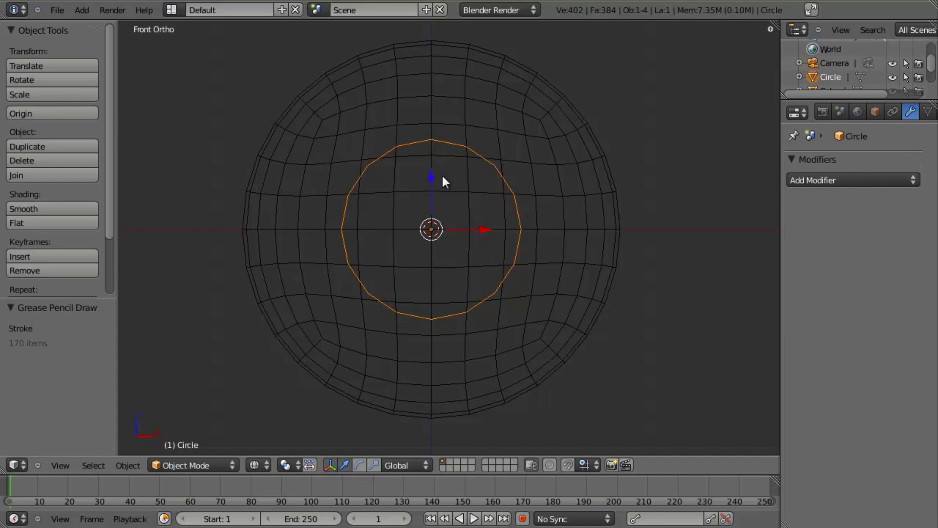
click(834, 182)
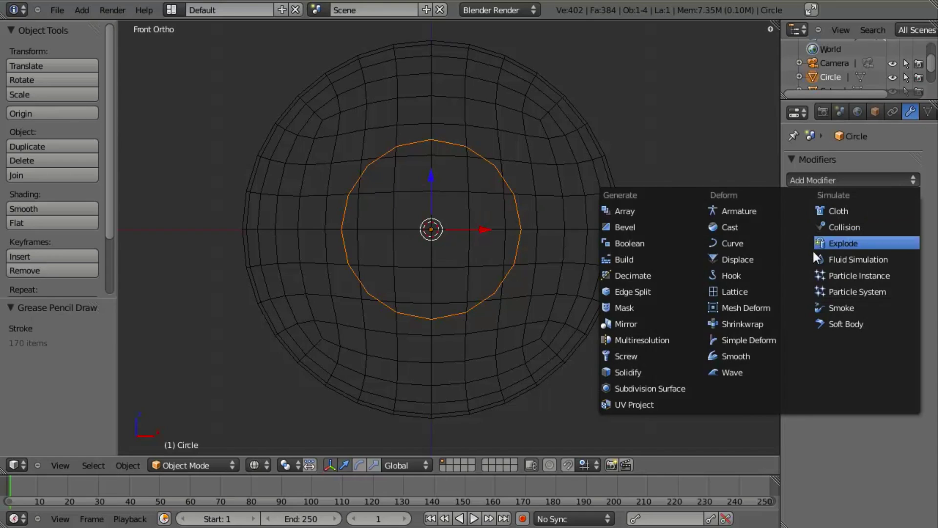
click(766, 323)
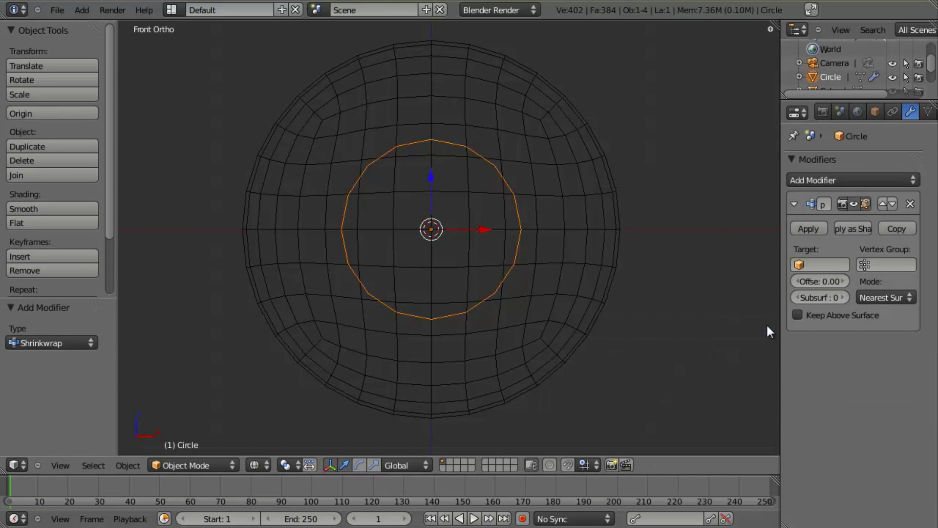
click(828, 264)
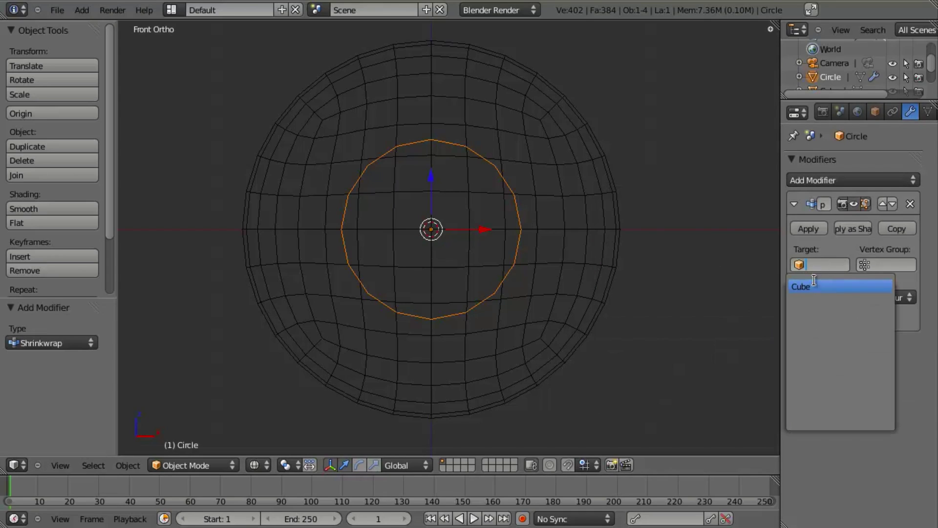
click(814, 285)
Step: Check the wrapped circle in shaded and wireframe display, and set the Shrinkwrap mode to Project
key(z)
mouse_move(565, 159)
middle_down()
mouse_move(534, 210)
mouse_move(494, 226)
middle_up()
key(z)
shift+middle_drag(573, 243, 533, 253)
key(KP_1)
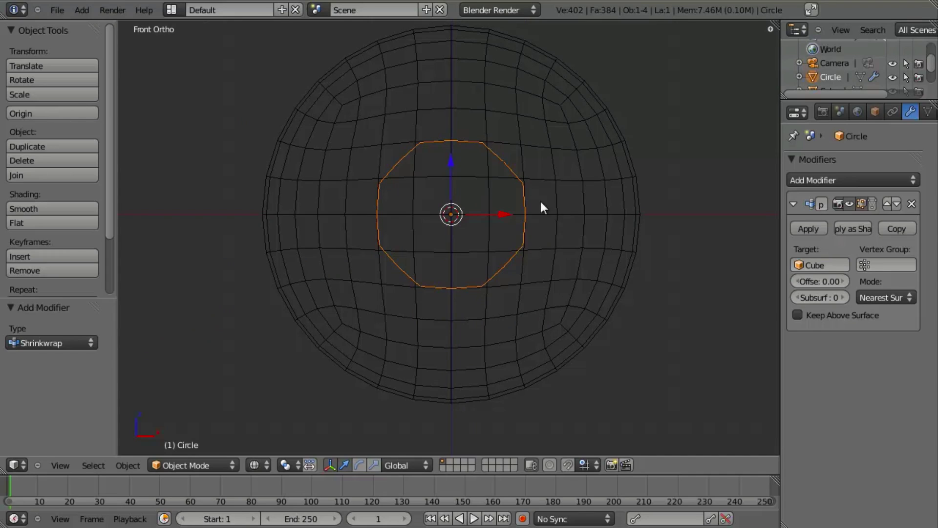
scroll(519, 198, up, 3)
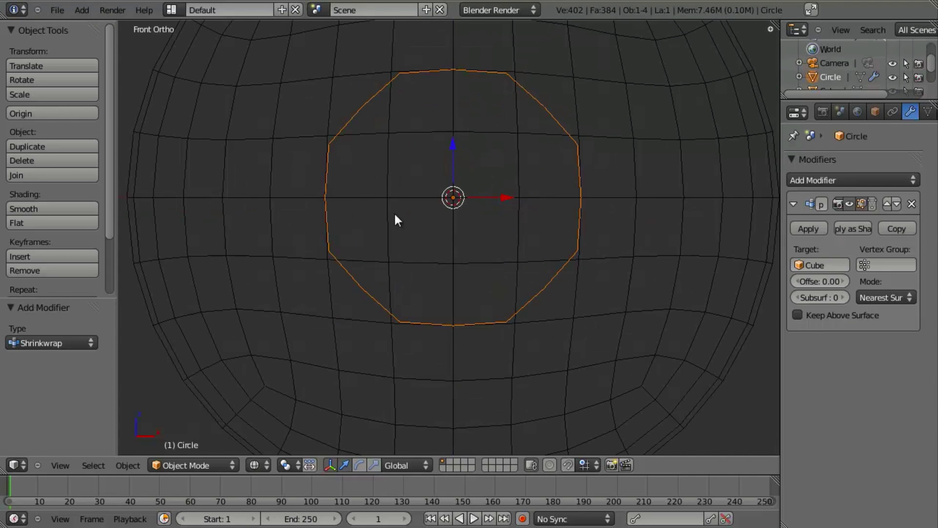
shift+middle_drag(526, 226, 506, 248)
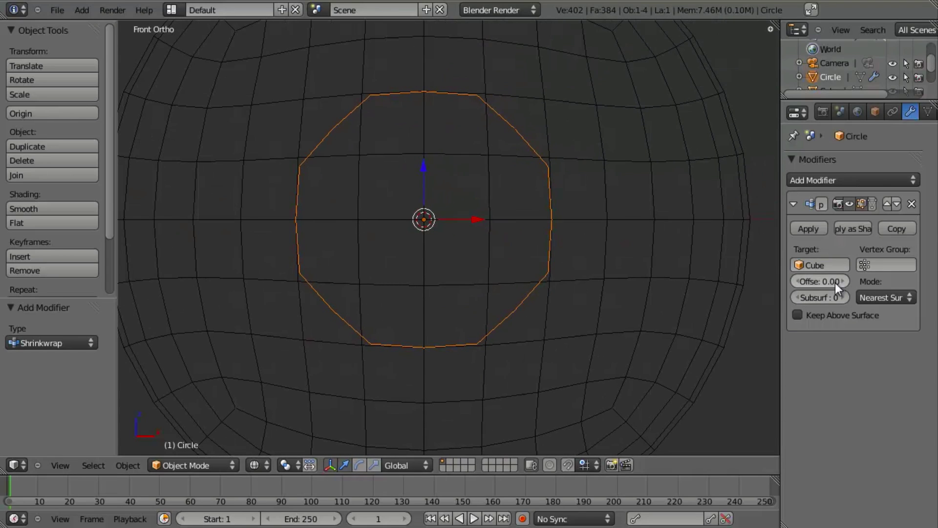
click(886, 297)
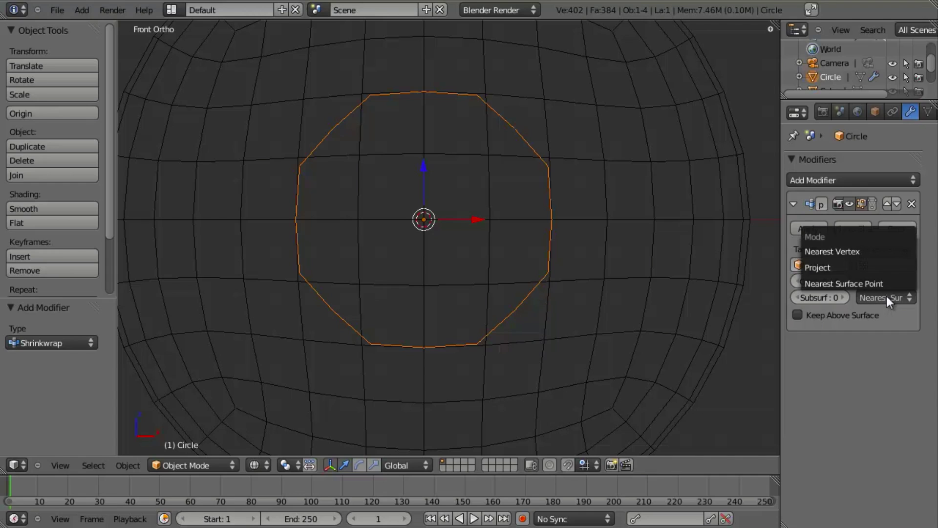
click(875, 267)
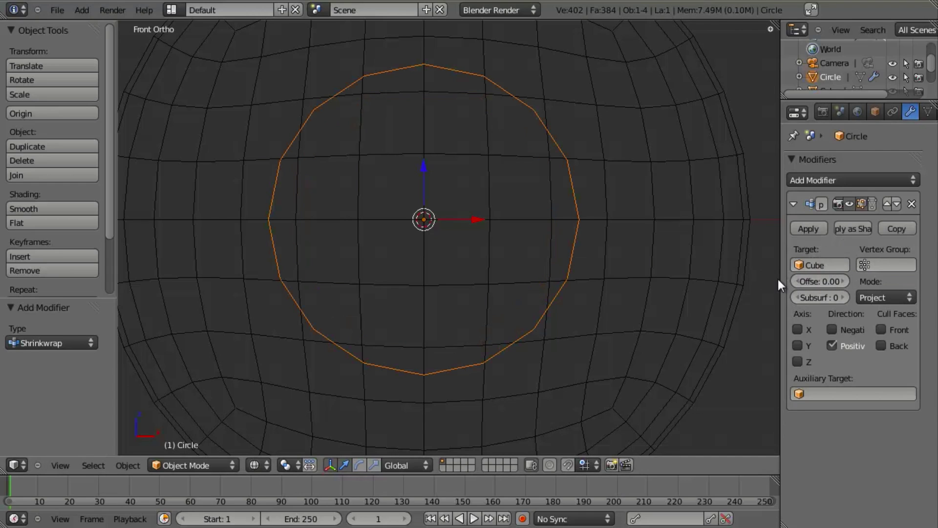
Step: Widen the modifier settings and enable Shrinkwrap projection along the Y axis in both negative and positive directions
drag(780, 272, 685, 248)
scroll(611, 205, down, 5)
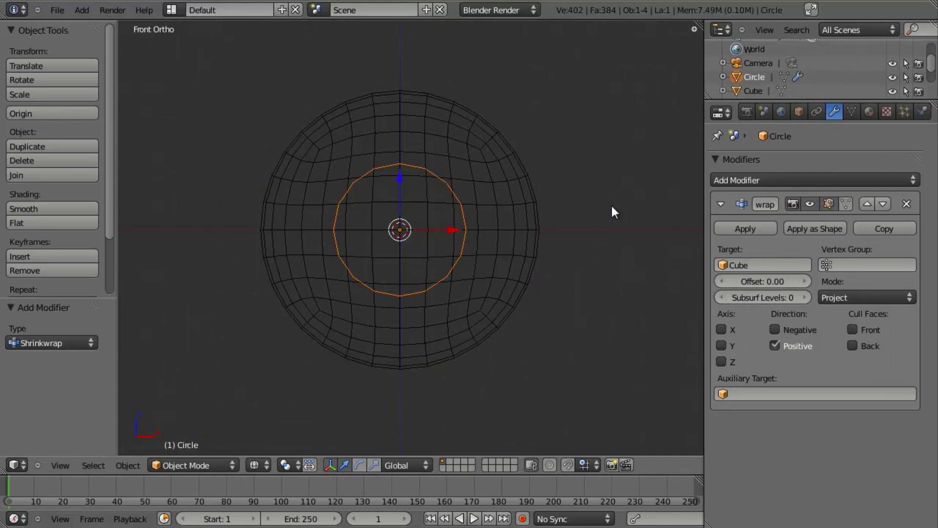
key(KP_3)
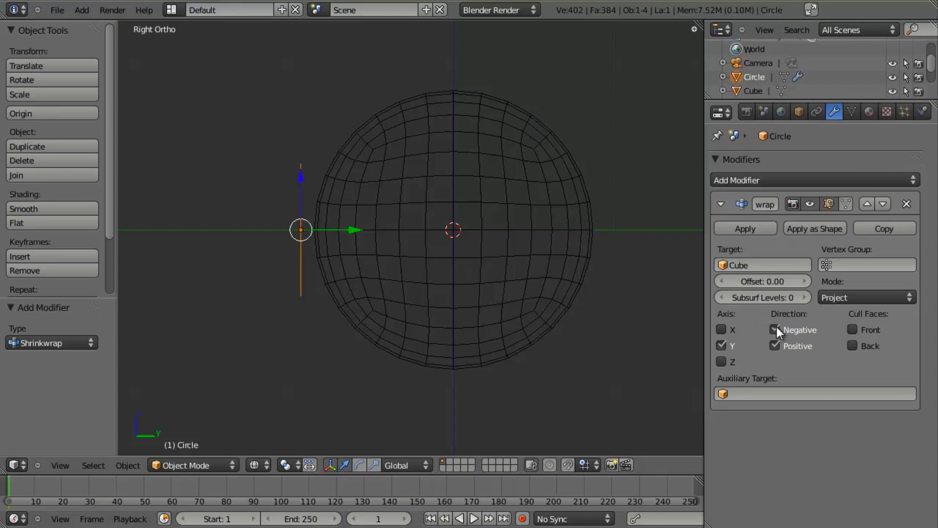
middle_drag(315, 230, 485, 261)
middle_drag(396, 259, 327, 239)
key(KP_3)
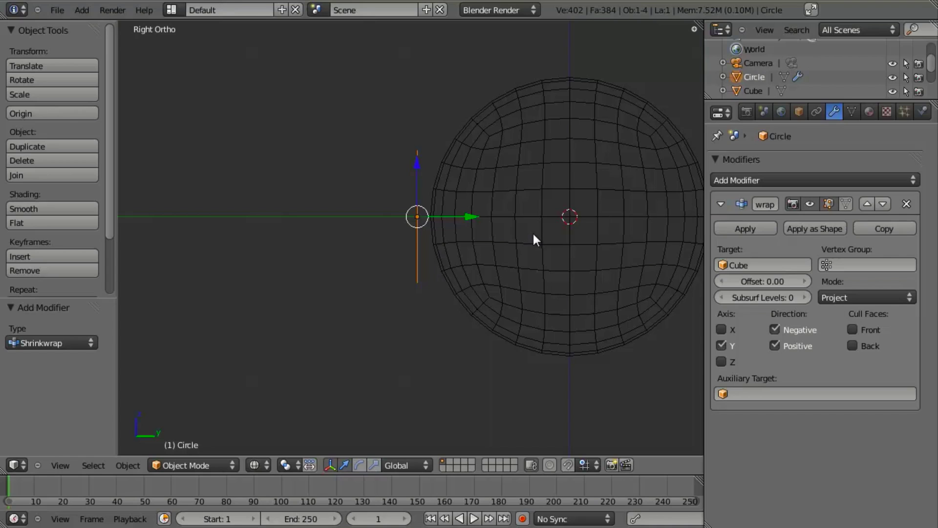
Step: Apply the circle's rotation so that its local axes match the projection direction
right_click(570, 227)
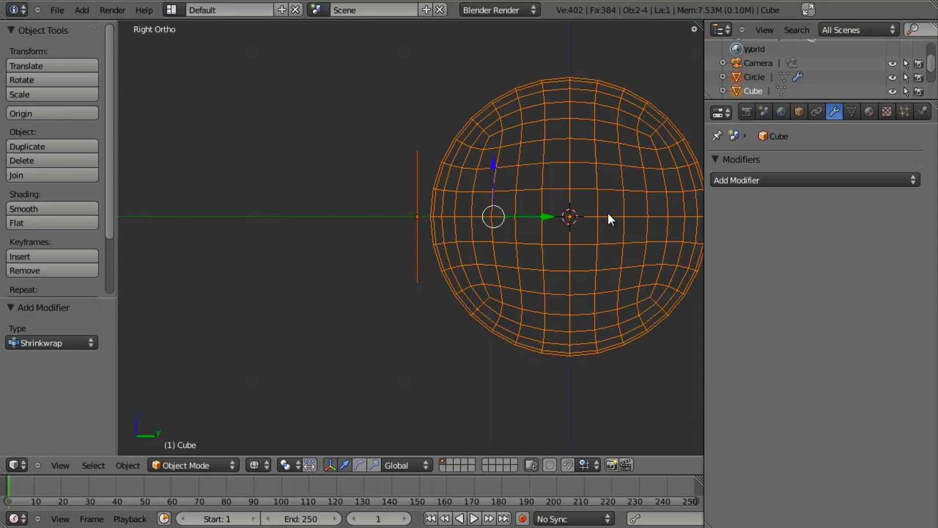
right_click(414, 230)
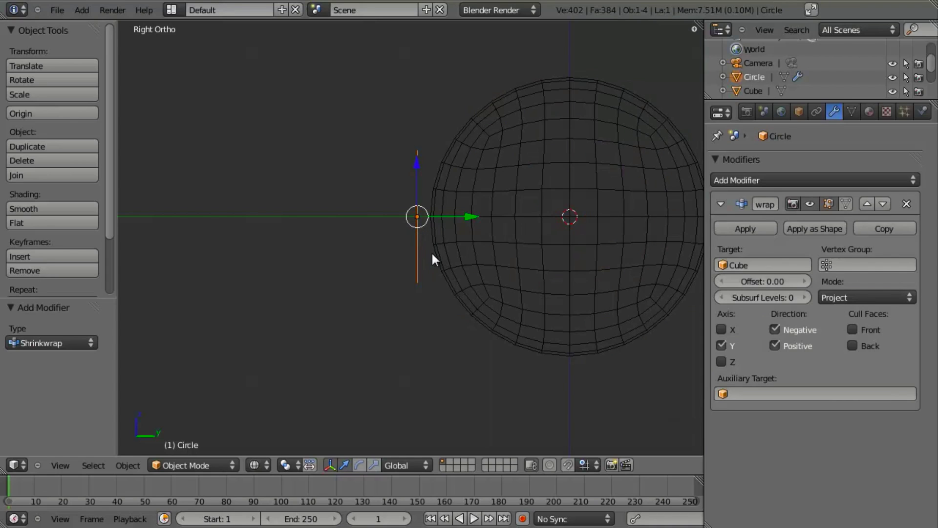
key(ctrl+a)
click(433, 253)
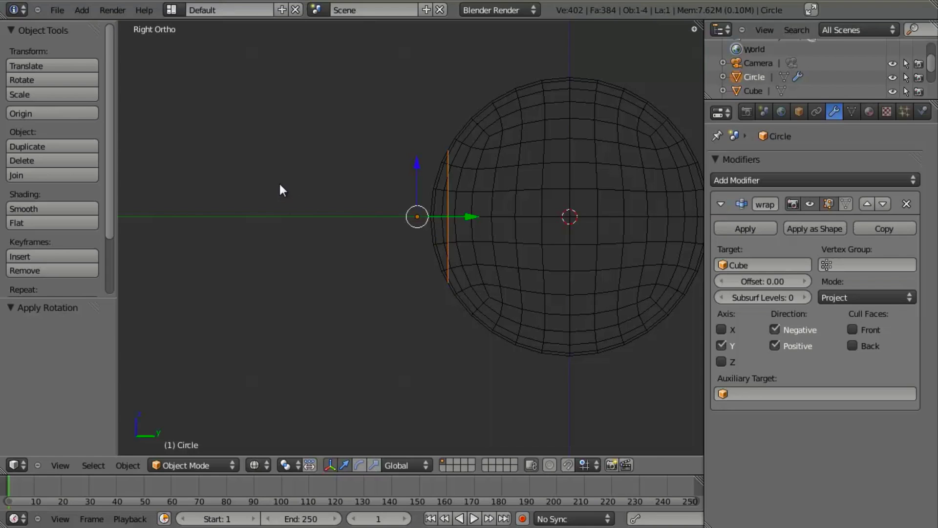
Step: Apply the circle's Shrinkwrap modifier and join the circle to the sphere as one object
key(KP_1)
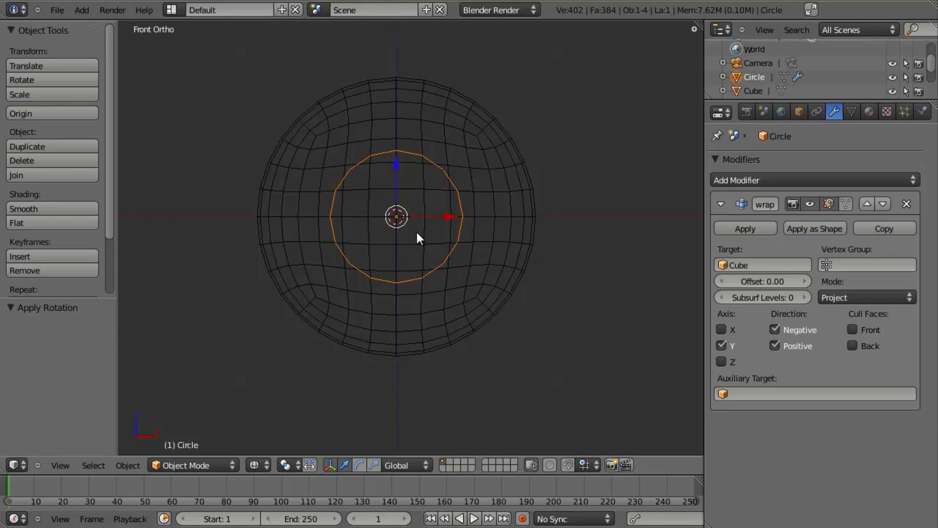
click(759, 226)
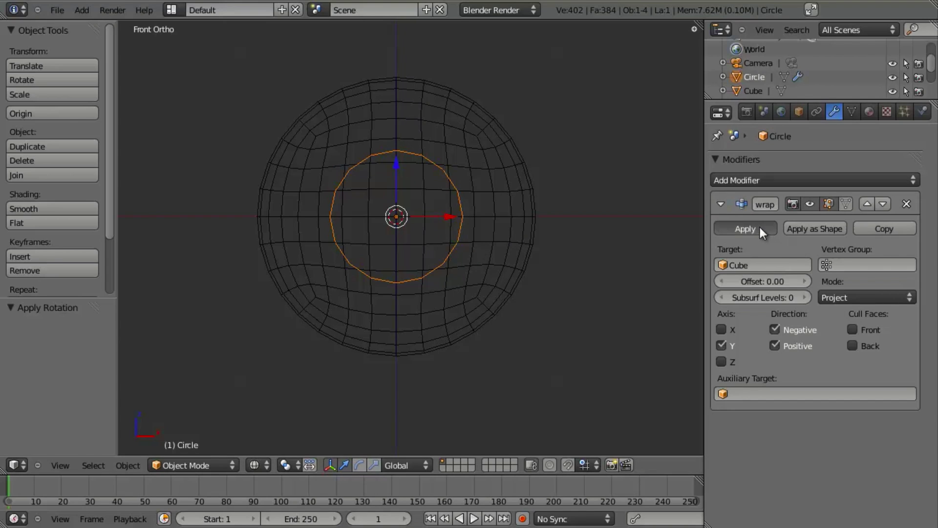
scroll(471, 228, up, 2)
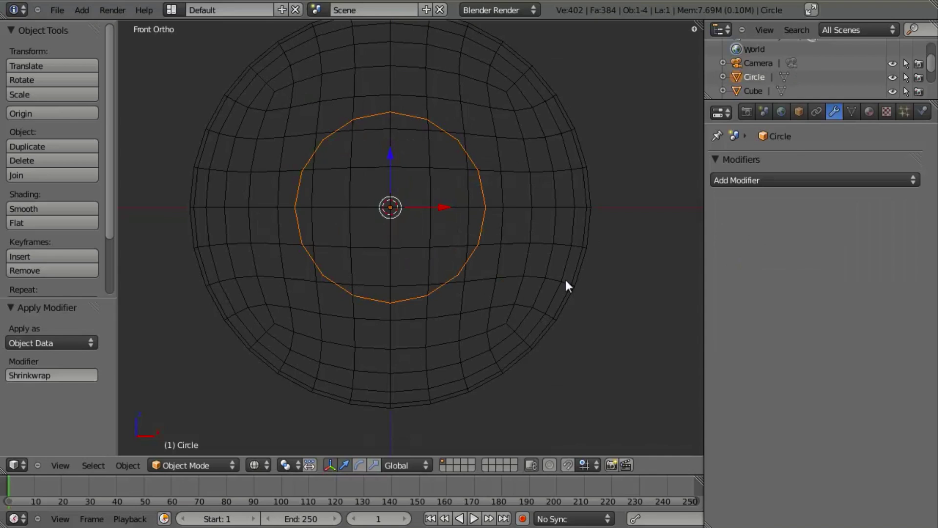
shift+right_click(551, 167)
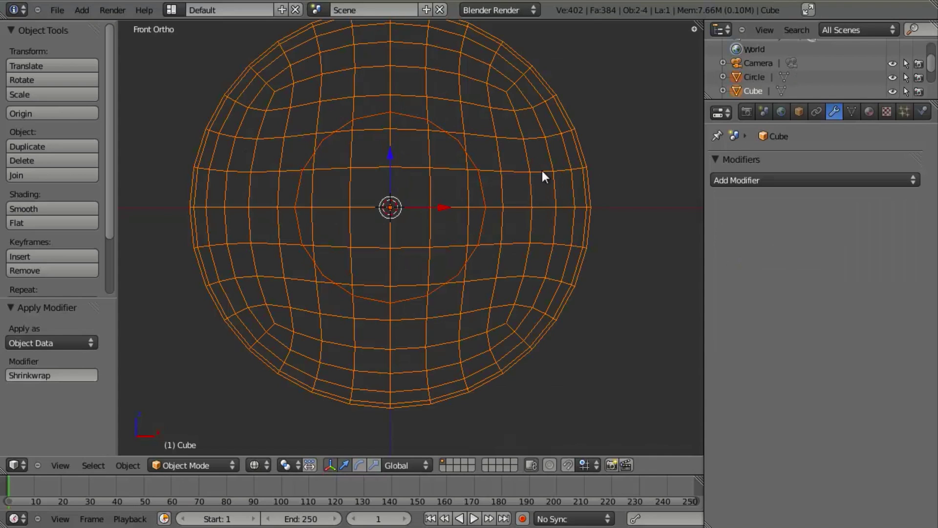
key(ctrl+j)
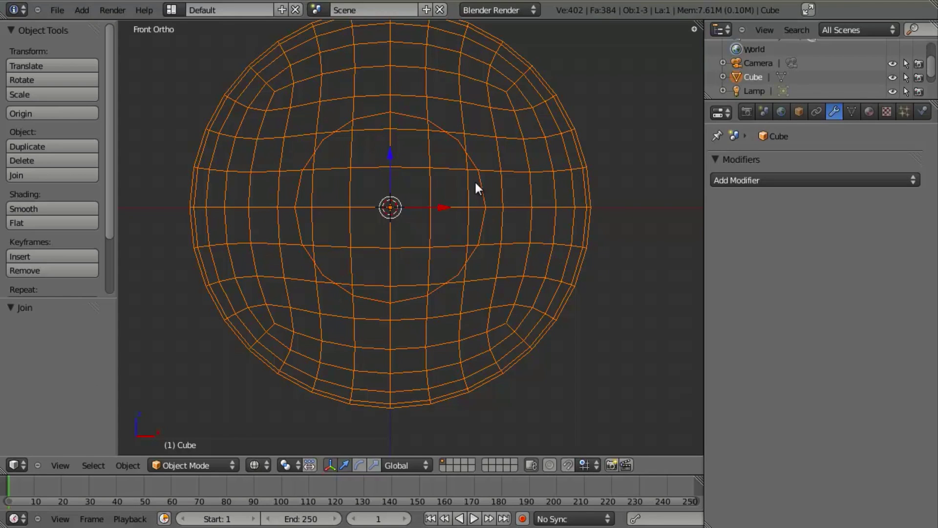
shift+middle_drag(457, 193, 482, 218)
Step: In edit mode, box-select the sphere's central five-by-five vertex grid in front view, leaving out the circle's vertices
key(Tab)
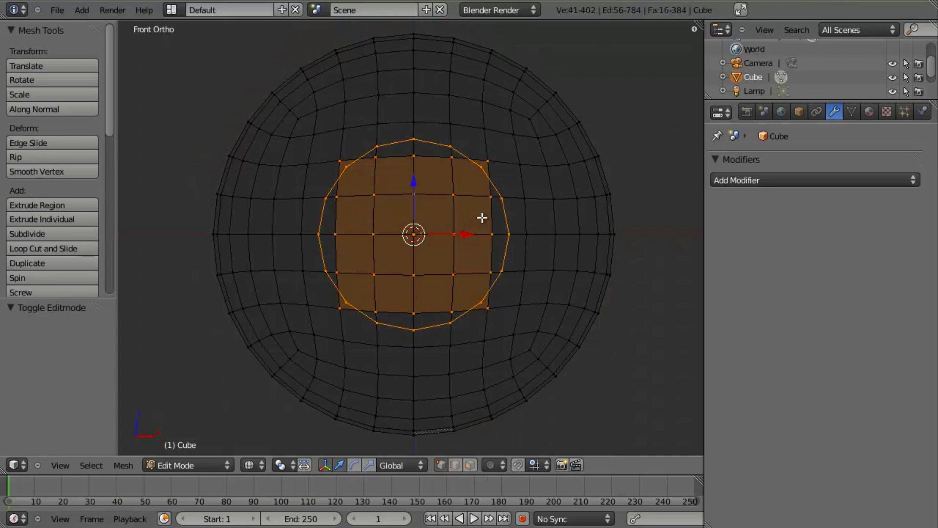
key(a)
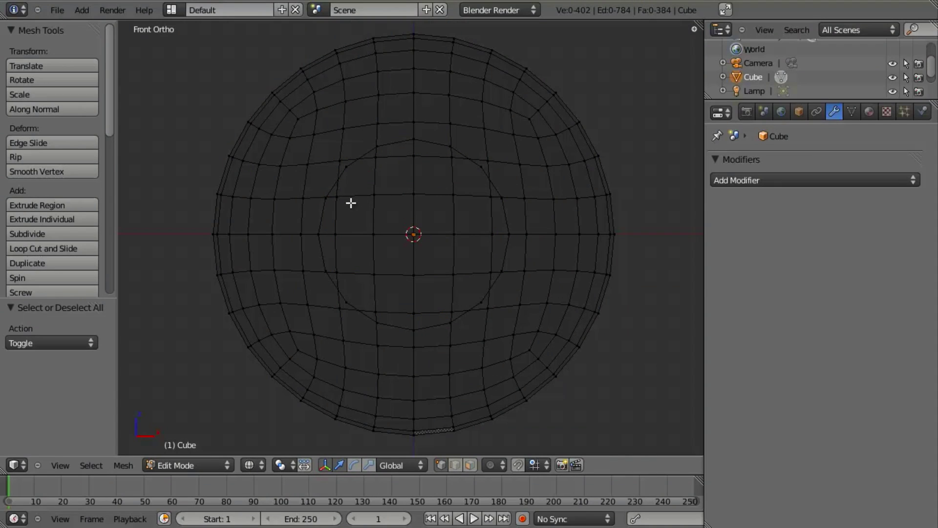
key(b)
drag(327, 180, 496, 285)
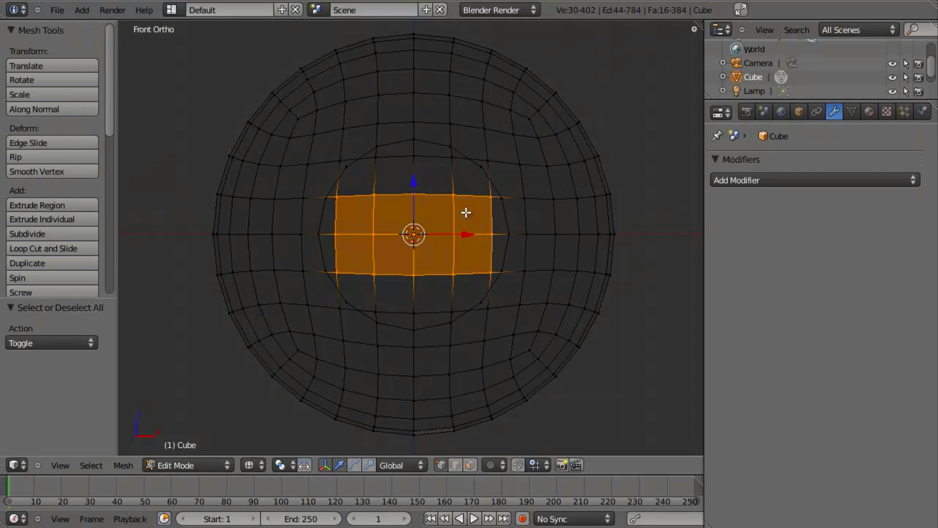
key(b)
drag(325, 154, 508, 162)
key(b)
drag(319, 305, 521, 313)
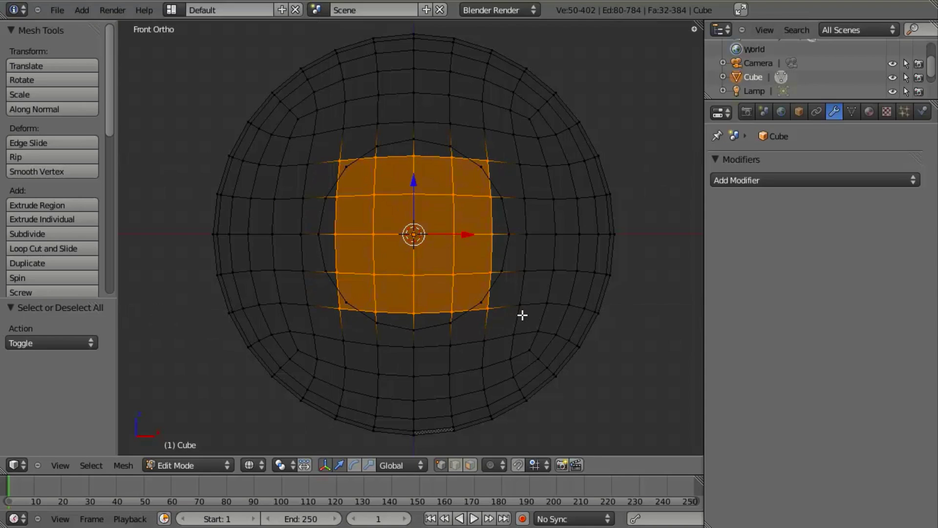
Step: Try deleting the selected central vertices through both sides of the sphere, and undo the deletion
key(x)
click(490, 223)
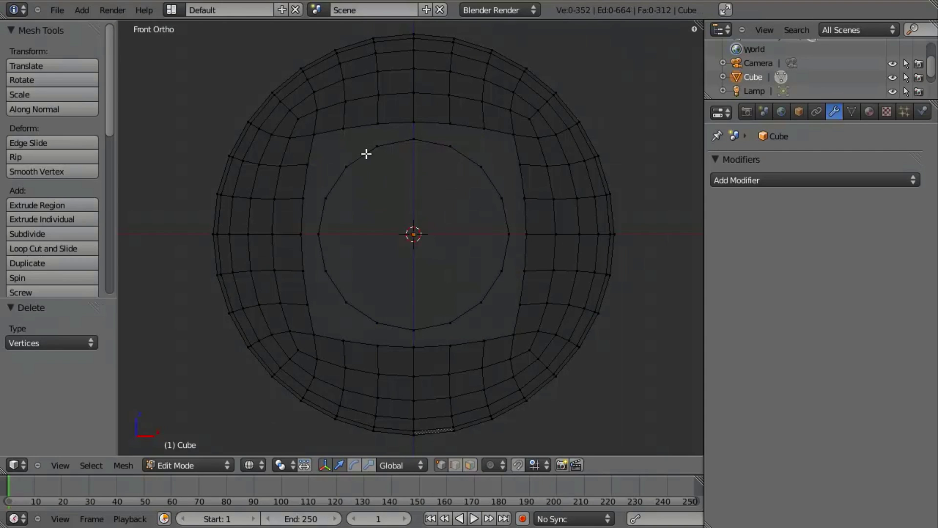
key(ctrl+Tab)
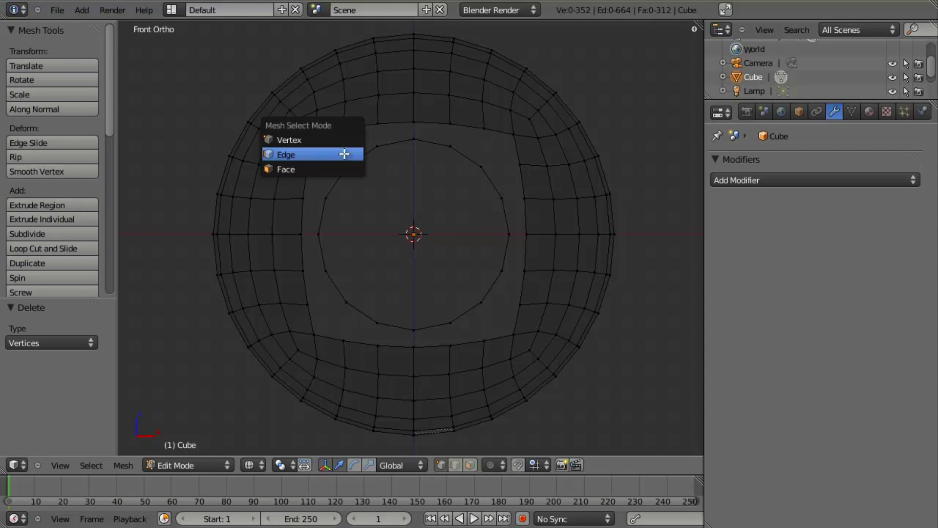
key(ctrl+z)
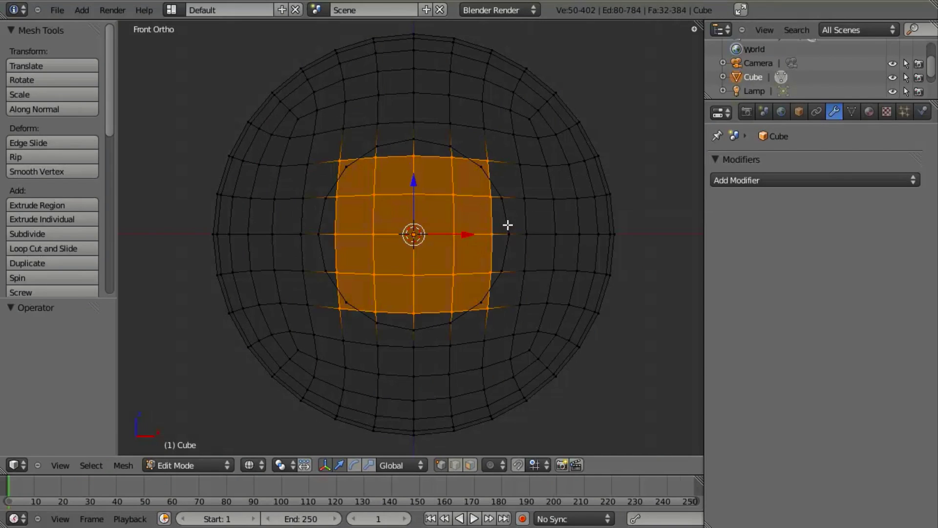
Step: Restrict the central vertex selection to the sphere's front side and delete those vertices, keeping the circle
key(b)
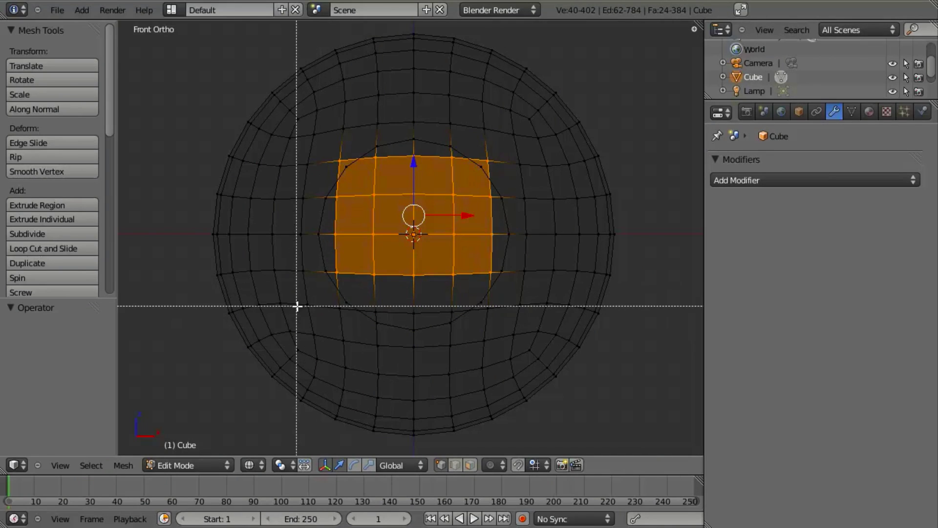
drag(313, 306, 513, 315)
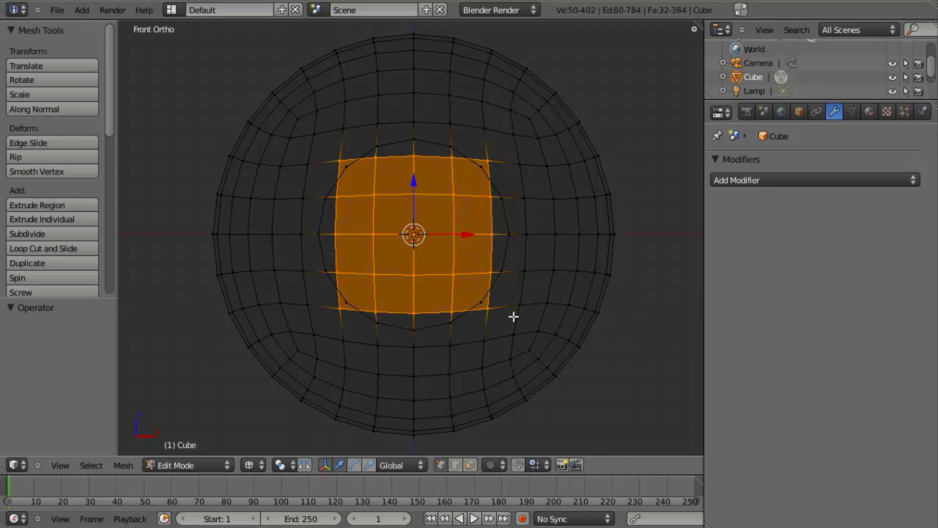
key(KP_3)
key(KP_Decimal)
key(b)
middle_drag(453, 92, 573, 259)
key(KP_Decimal)
key(KP_1)
key(z)
key(x)
click(338, 283)
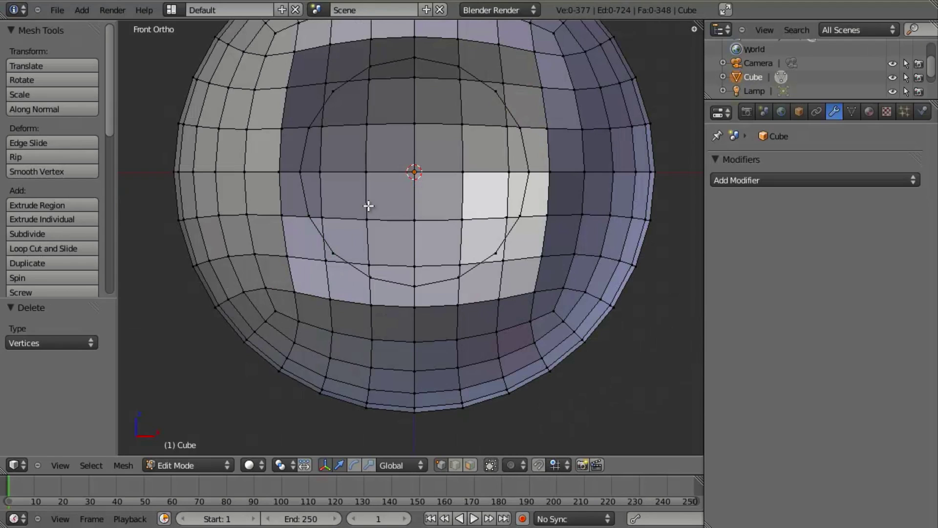
Step: Box-select the rear half of the sphere in side view and hide it, returning to solid display
shift+middle_drag(362, 220, 357, 245)
scroll(444, 277, down, 3)
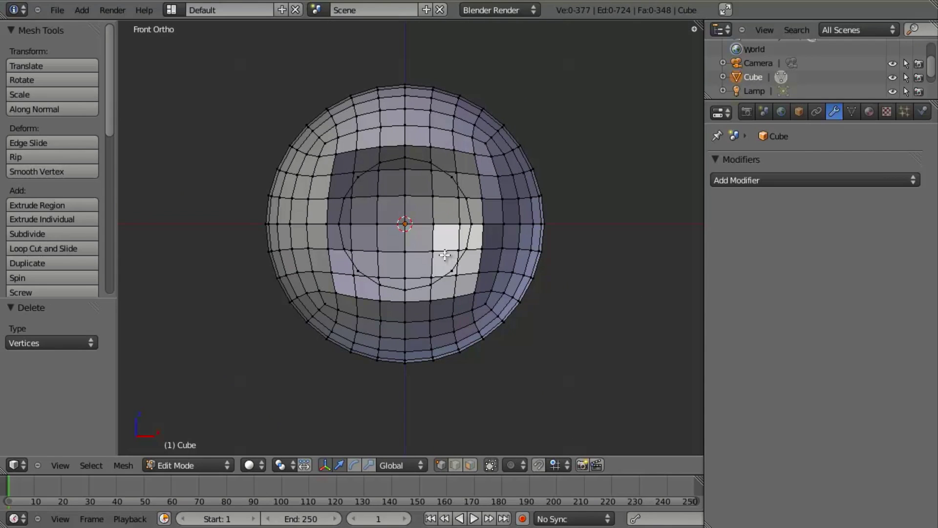
key(KP_3)
key(z)
key(b)
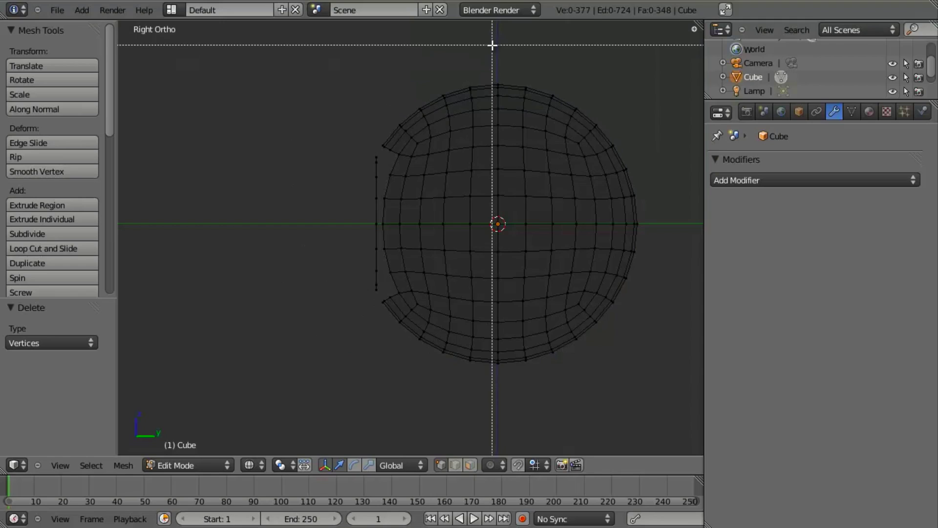
drag(497, 46, 765, 512)
key(h)
key(z)
Step: In edge select mode, fill the first two quads between the circle's upper-right edges and the opening's top border
mouse_move(508, 278)
middle_down()
mouse_move(444, 251)
mouse_move(518, 271)
mouse_move(421, 273)
mouse_move(484, 308)
middle_up()
scroll(518, 271, up, 4)
key(ctrl+Tab)
click(481, 304)
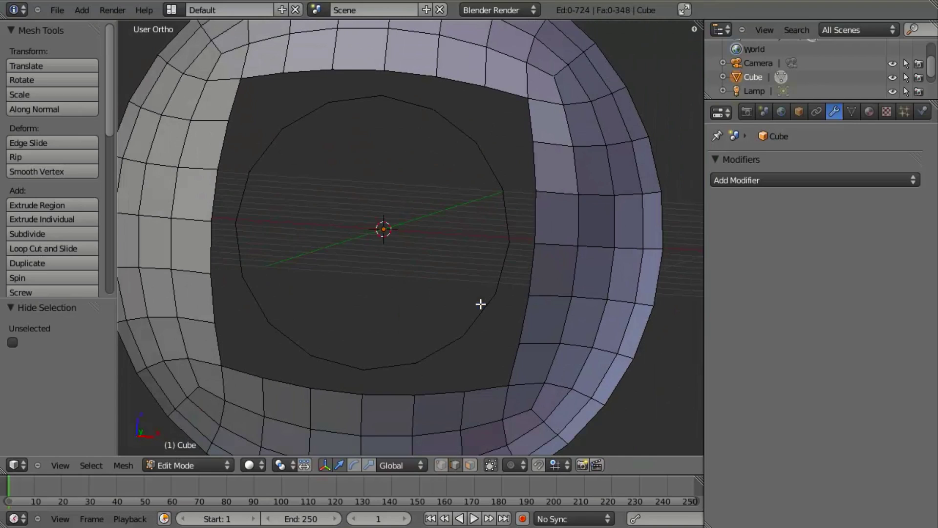
right_click(420, 73)
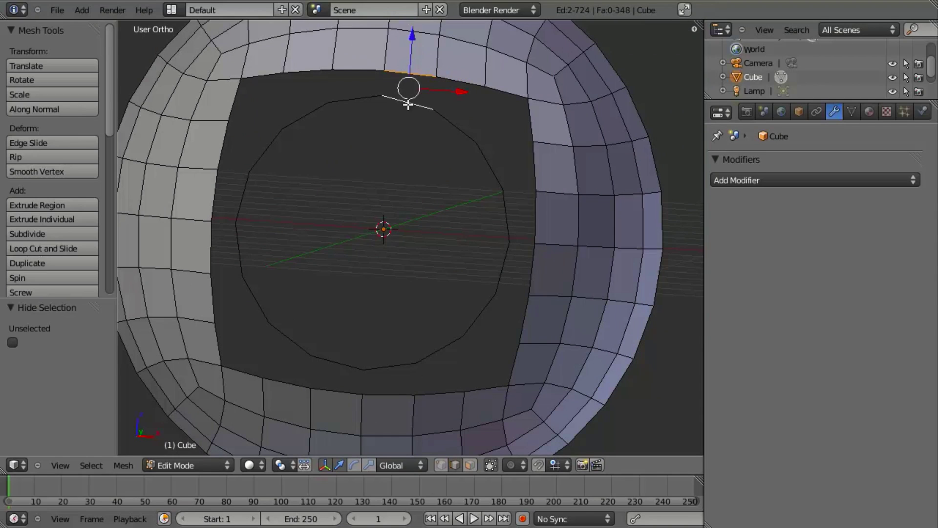
key(f)
right_click(449, 123)
shift+right_click(447, 79)
key(f)
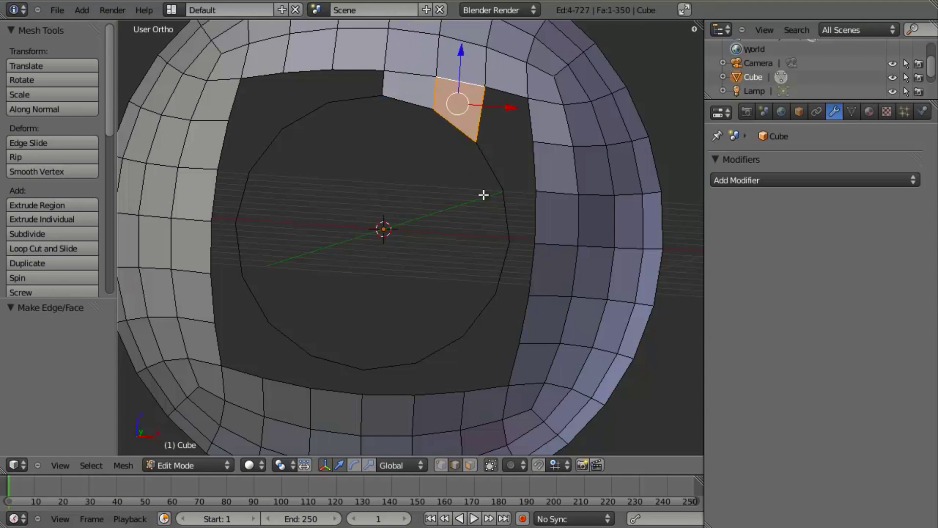
Step: Hide the transform manipulator and fill the upper-right corner of the gap around the circle with two quads
key(ctrl+space)
key(a)
right_click(494, 161)
shift+right_click(531, 166)
key(f)
key(a)
right_click(532, 122)
shift+right_click(477, 105)
key(f)
Step: Fill the gap between the circle and the opening's right border with three quads, working down to the lower-right corner
right_click(509, 214)
shift+right_click(532, 218)
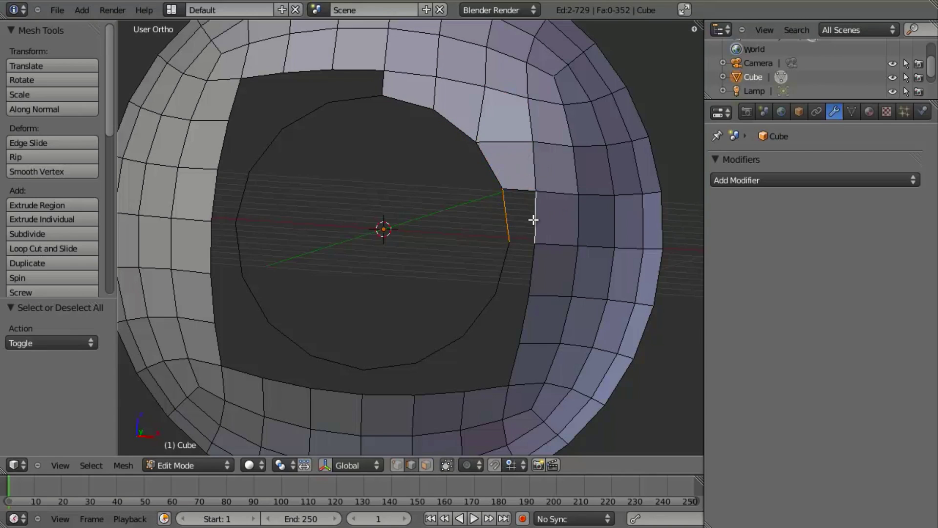
key(f)
key(a)
right_click(537, 287)
shift+right_click(498, 255)
key(f)
key(a)
right_click(513, 315)
shift+right_click(499, 334)
key(f)
Step: Continue filling quads from the lower-right corner along the right half of the gap below the circle
right_click(488, 340)
shift+right_click(488, 387)
key(f)
key(a)
right_click(437, 386)
shift+right_click(397, 362)
key(f)
key(a)
right_click(389, 366)
shift+right_click(383, 393)
key(f)
Step: Fill the remaining gap below the circle with quads, including the lower-left corner
key(a)
right_click(335, 391)
shift+right_click(342, 366)
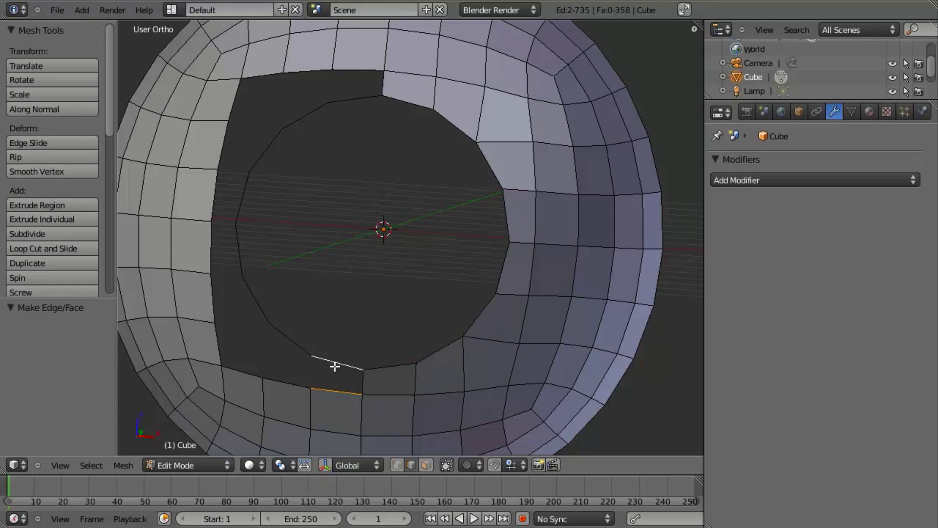
key(f)
key(a)
right_click(292, 345)
shift+right_click(287, 383)
key(f)
key(a)
right_click(245, 371)
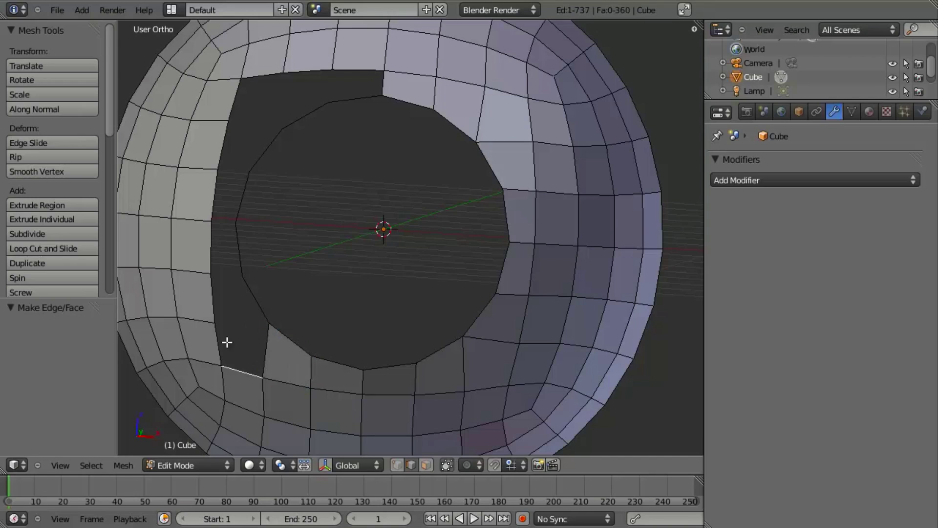
shift+right_click(249, 342)
shift+right_click(236, 341)
key(f)
Step: Fill the gap between the circle and the opening's left border with three quads
key(a)
right_click(220, 307)
shift+right_click(254, 290)
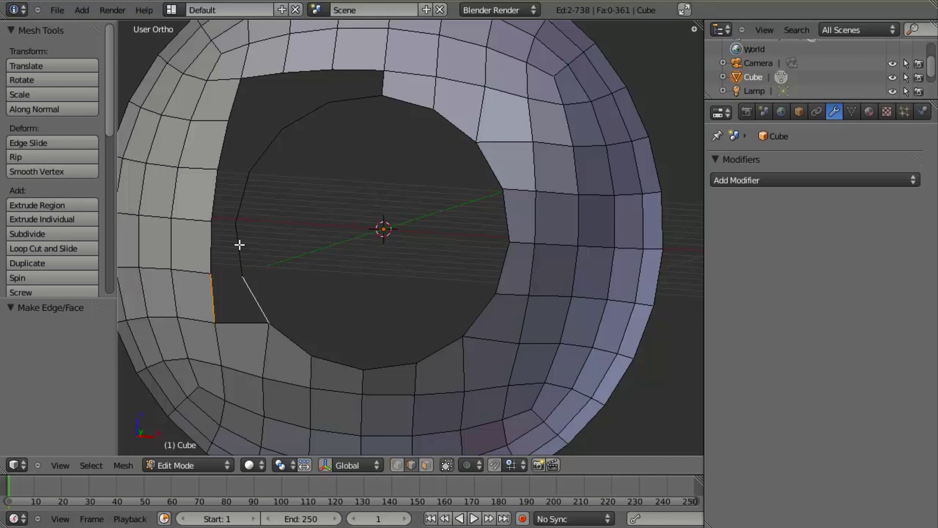
key(f)
key(a)
right_click(237, 244)
shift+right_click(201, 245)
key(f)
key(a)
right_click(216, 194)
right_click(236, 199)
shift+right_click(215, 189)
key(f)
Step: Close the upper-left part of the gap and the last hole above the circle with quads
key(e)
right_click(304, 159)
right_click(308, 109)
shift+right_click(306, 73)
key(f)
right_click(281, 89)
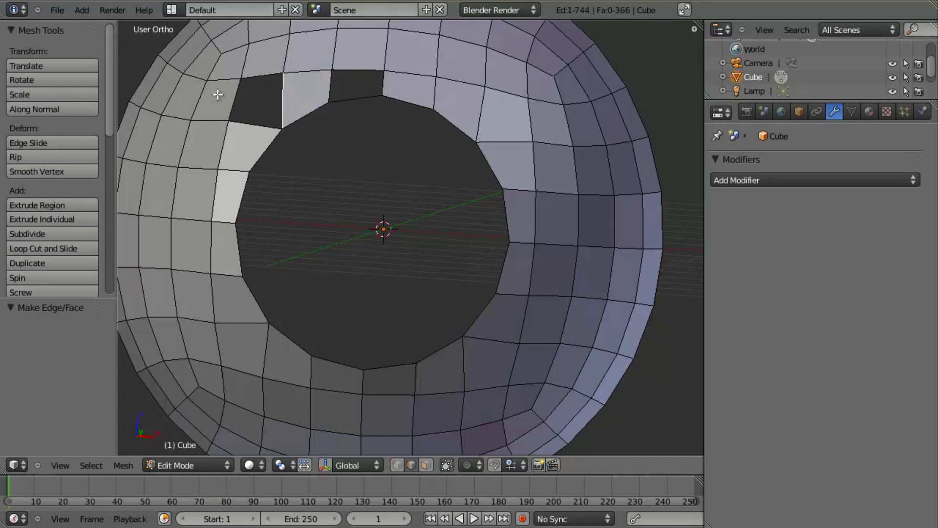
shift+right_click(245, 97)
key(f)
right_click(335, 82)
shift+right_click(385, 82)
key(f)
Step: Reveal the hidden rear half of the sphere, return to object mode and check the completed opening
key(a)
key(alt+h)
key(Tab)
scroll(461, 219, down, 5)
middle_drag(461, 218, 353, 262)
key(KP_3)
key(z)
key(z)
scroll(355, 259, down, 4)
scroll(397, 294, up, 1)
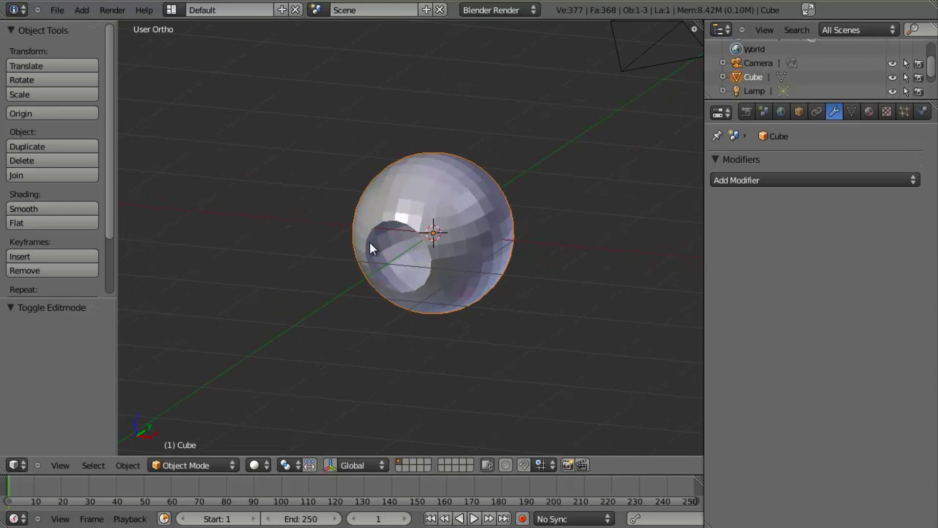
Step: Add a Subdivision Surface modifier to the sphere and shade it smooth
click(834, 181)
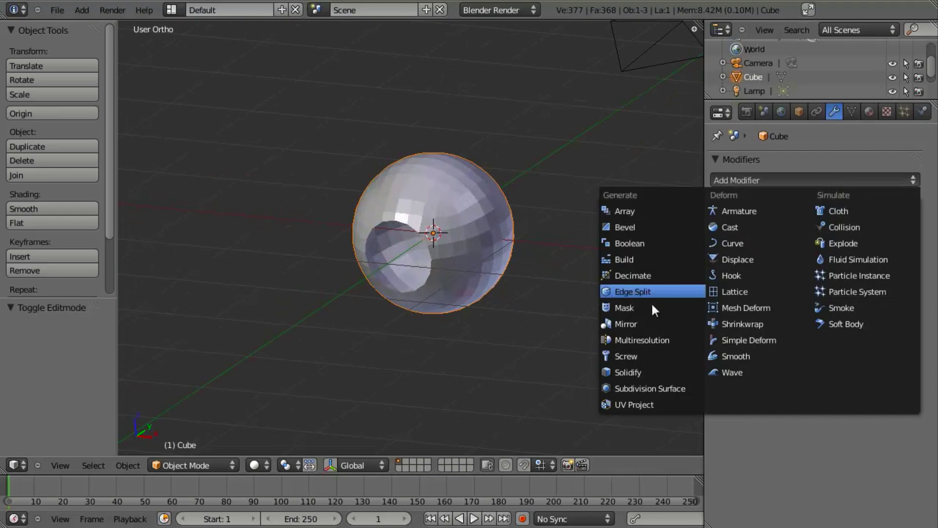
click(660, 389)
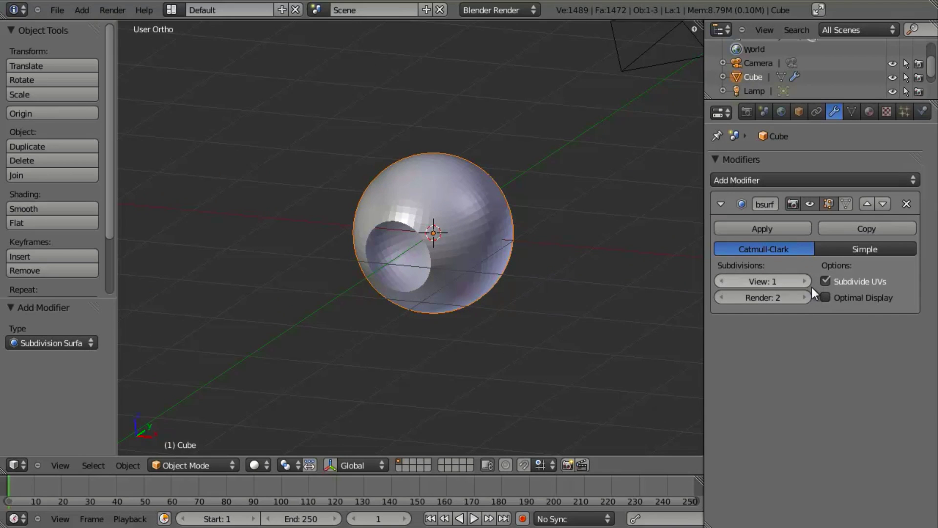
click(75, 209)
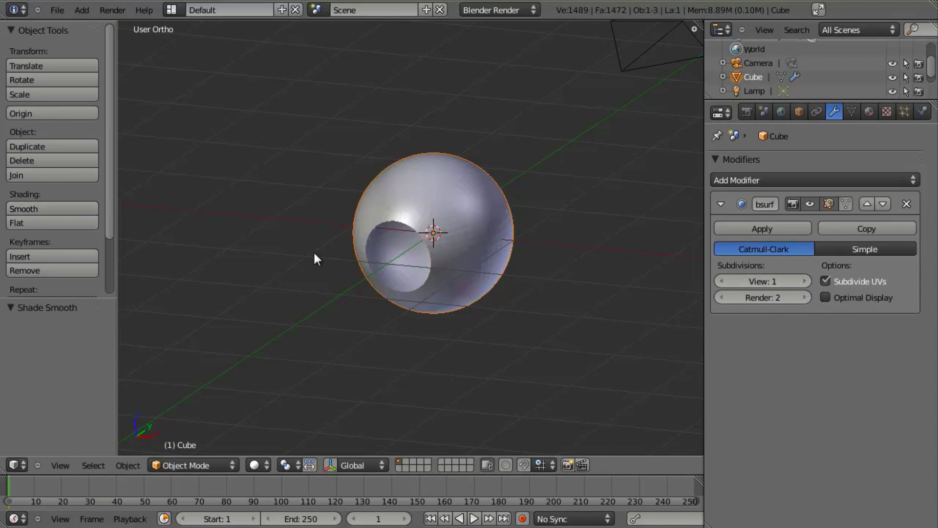
Step: In edit mode, select the opening's edge loop, extrude it and move the new loop slightly inward along Y
scroll(342, 245, up, 4)
key(Tab)
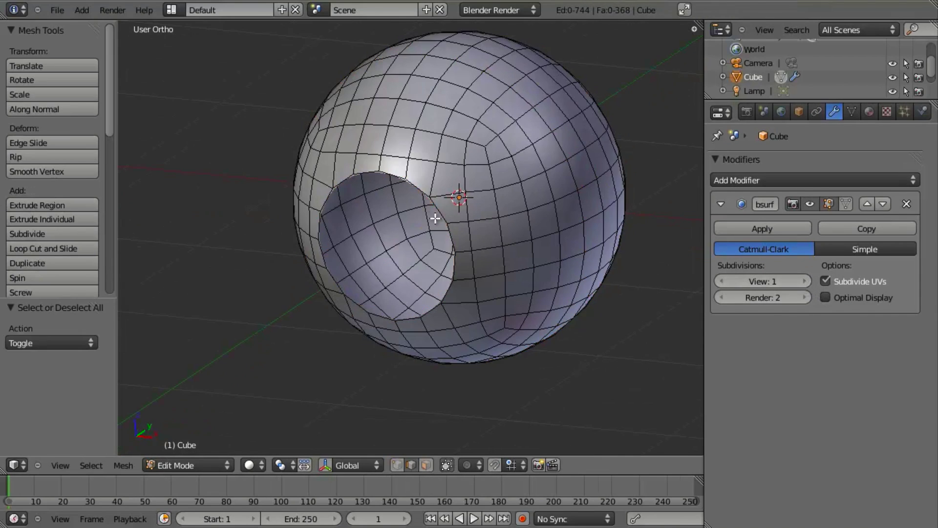
alt+right_click(419, 187)
middle_drag(509, 261, 479, 275)
scroll(494, 278, up, 2)
key(e)
right_click(498, 313)
key(g)
key(y)
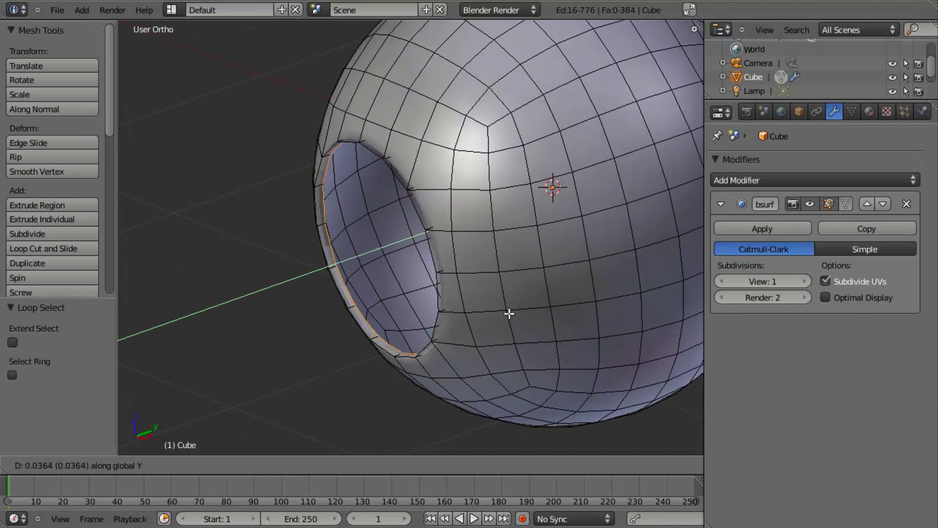
click(505, 313)
Step: Extrude the rim loop again about 0.2 inward along Y, shade the whole mesh smooth and return to object mode
key(e)
key(y)
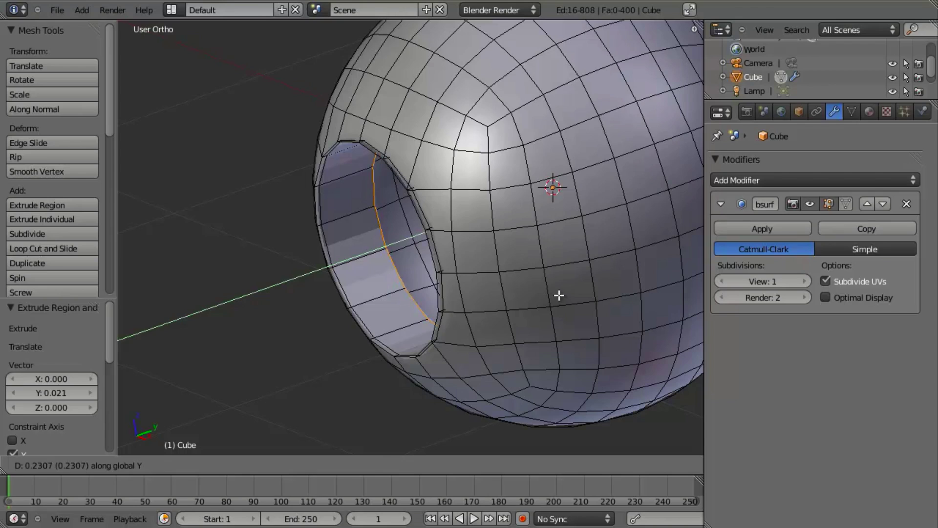
click(552, 294)
key(a)
key(a)
key(w)
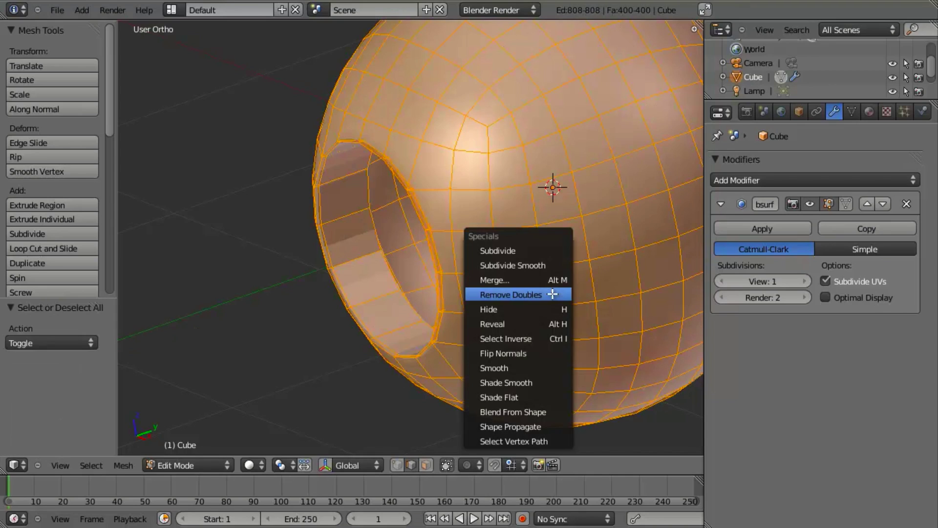
click(540, 380)
key(Tab)
Step: Turn off the grid floor in the viewport's display settings
scroll(440, 276, down, 4)
mouse_move(418, 276)
middle_down()
mouse_move(485, 216)
mouse_move(515, 207)
middle_up()
scroll(515, 207, up, 4)
key(n)
scroll(520, 283, down, 2)
scroll(587, 403, down, 5)
scroll(587, 403, down, 5)
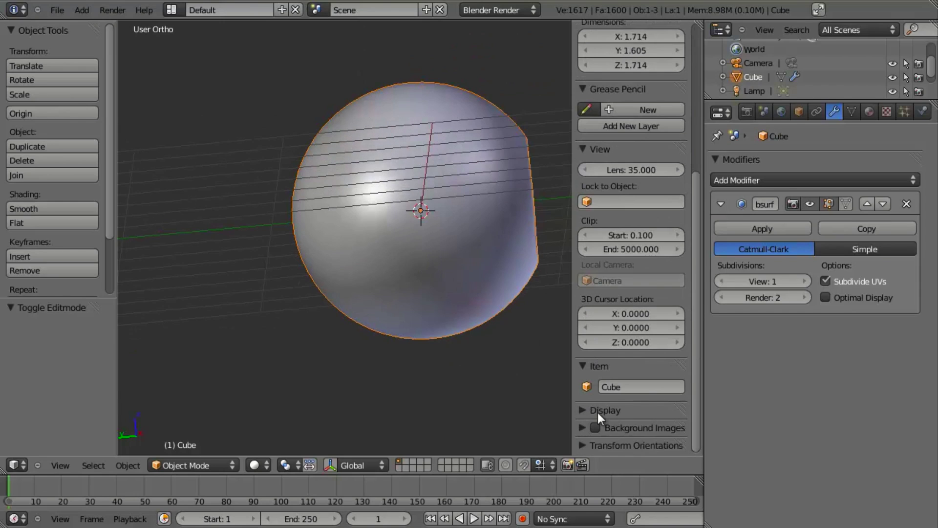
click(574, 410)
scroll(583, 415, down, 5)
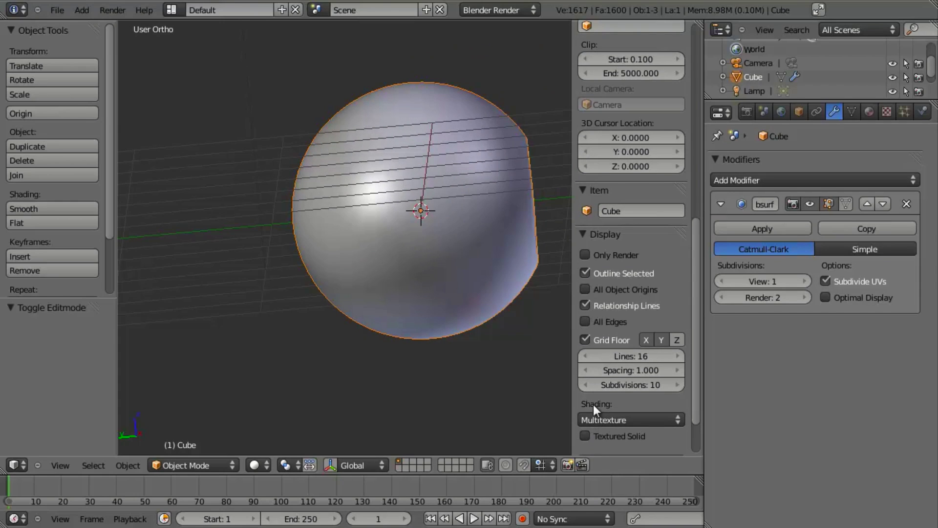
click(584, 339)
key(n)
Step: Examine the opening's edge flow and smooth shading in edit and object mode, from an angle and from the front
middle_drag(500, 153, 543, 324)
key(Tab)
middle_drag(517, 178, 480, 270)
key(a)
middle_drag(651, 244, 511, 308)
middle_drag(540, 215, 635, 262)
key(Tab)
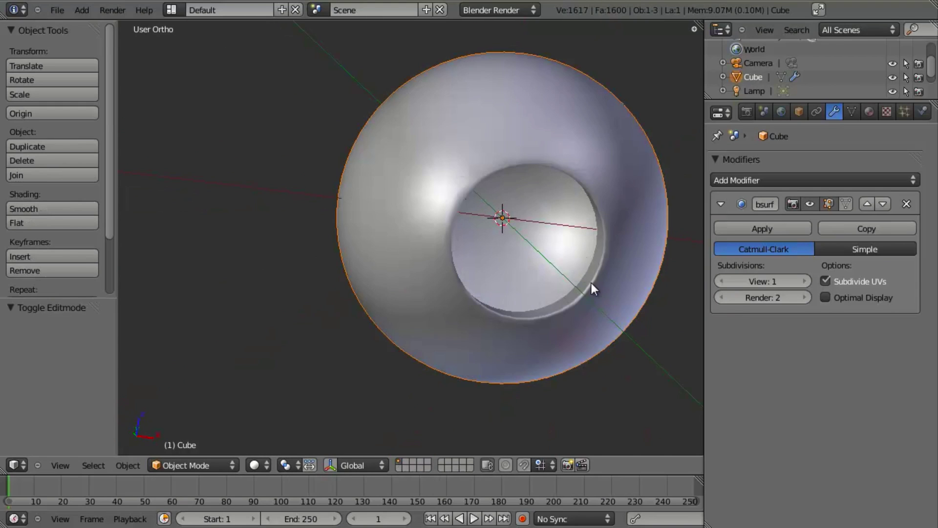
key(KP_1)
key(z)
key(z)
shift+middle_drag(561, 204, 511, 223)
key(Tab)
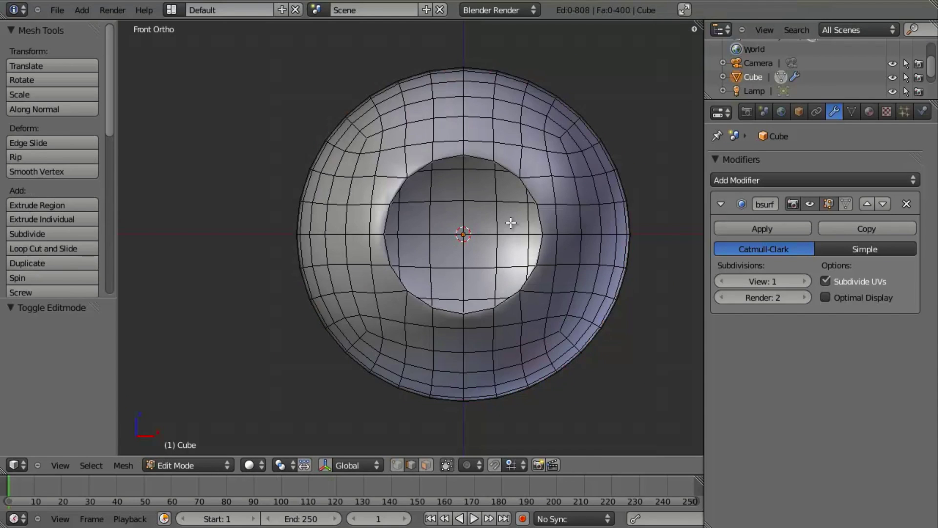
key(Tab)
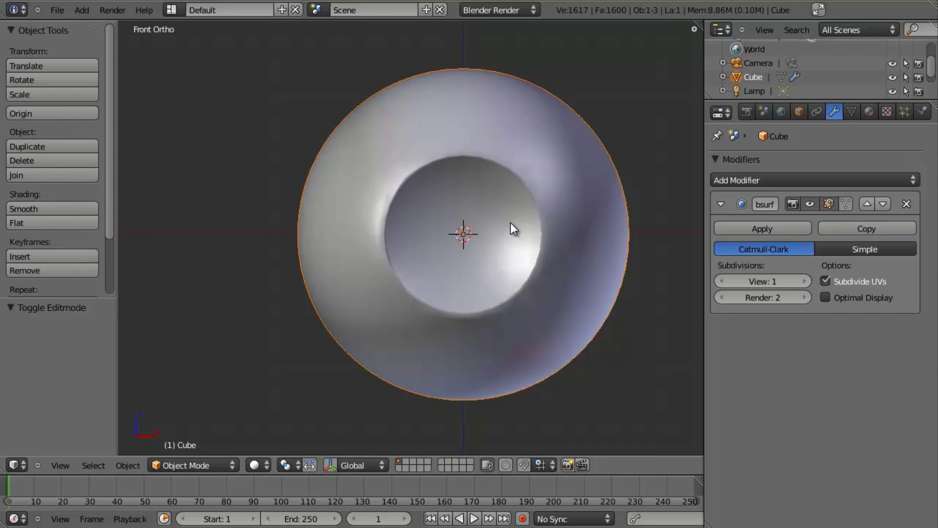
Step: Compare the sphere's wireframe and solid display from the front, the side and behind
key(z)
key(z)
key(z)
key(z)
mouse_move(502, 233)
middle_down()
mouse_move(521, 215)
mouse_move(478, 198)
mouse_move(421, 237)
mouse_move(508, 223)
mouse_move(429, 292)
middle_up()
key(KP_3)
key(z)
key(z)
key(z)
key(z)
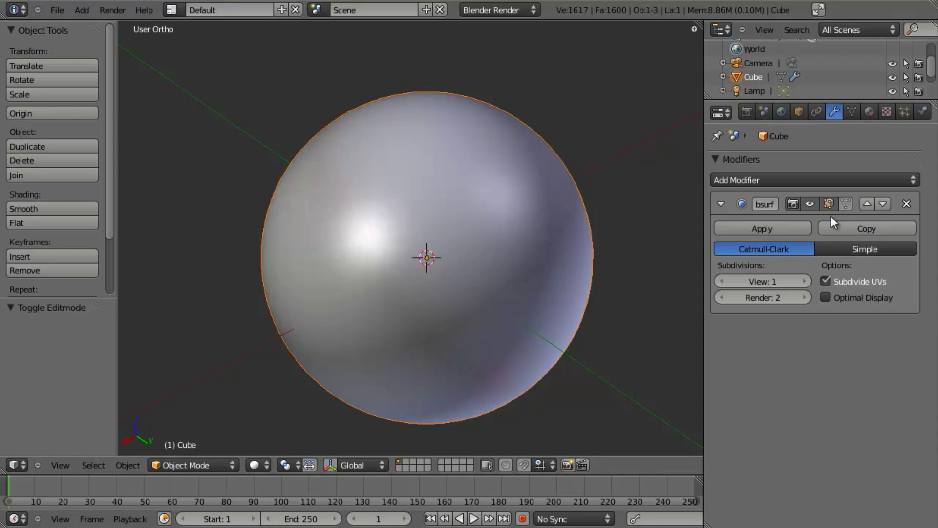
Step: Turn off the Subdivision Surface modifier's viewport display and show the sphere as a wireframe in front view
click(810, 203)
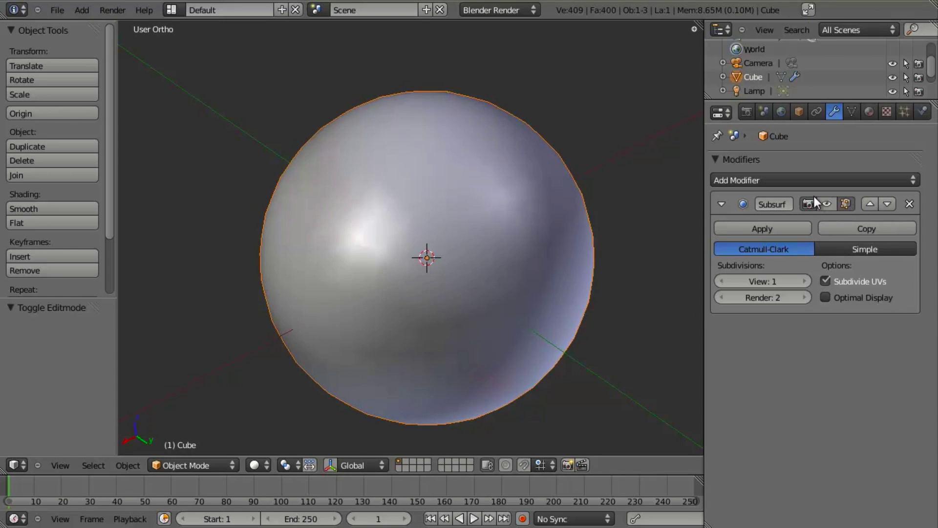
key(z)
mouse_move(401, 344)
middle_down()
mouse_move(456, 321)
mouse_move(477, 325)
middle_up()
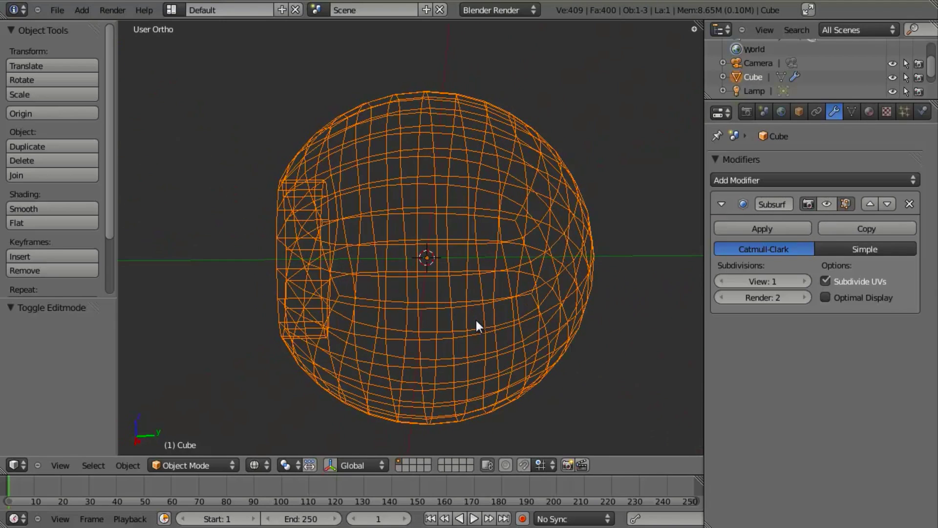
key(z)
key(KP_1)
key(z)
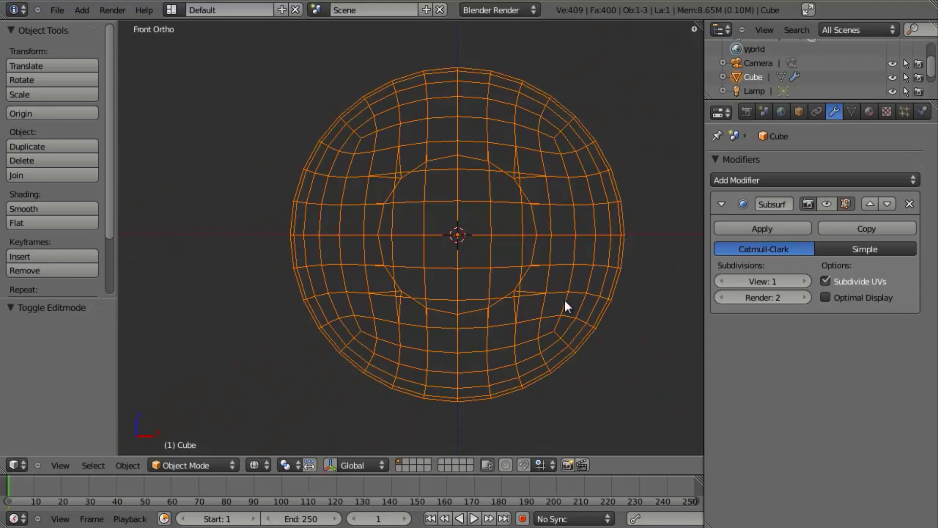
Step: Add a mesh circle with 16 vertices and a radius of 0.5 at the centre of the sphere
key(shift+a)
mouse_move(565, 301)
click(609, 331)
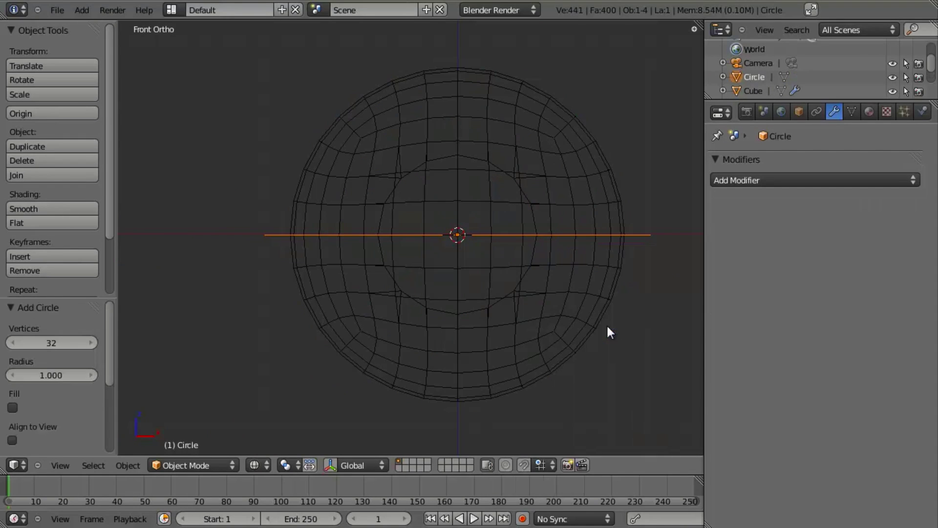
key(F6)
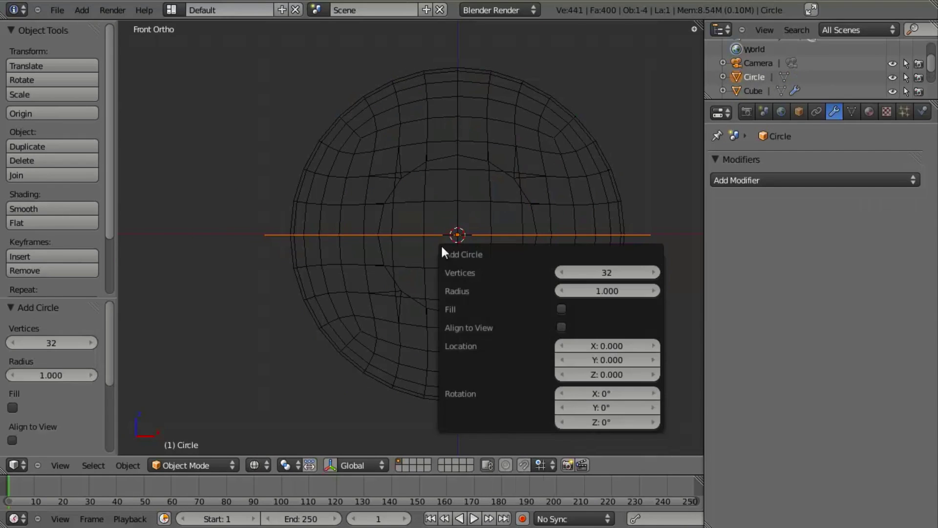
click(638, 271)
text(16)
key(Tab)
text(0.5)
key(Return)
shift+middle_drag(468, 213, 465, 201)
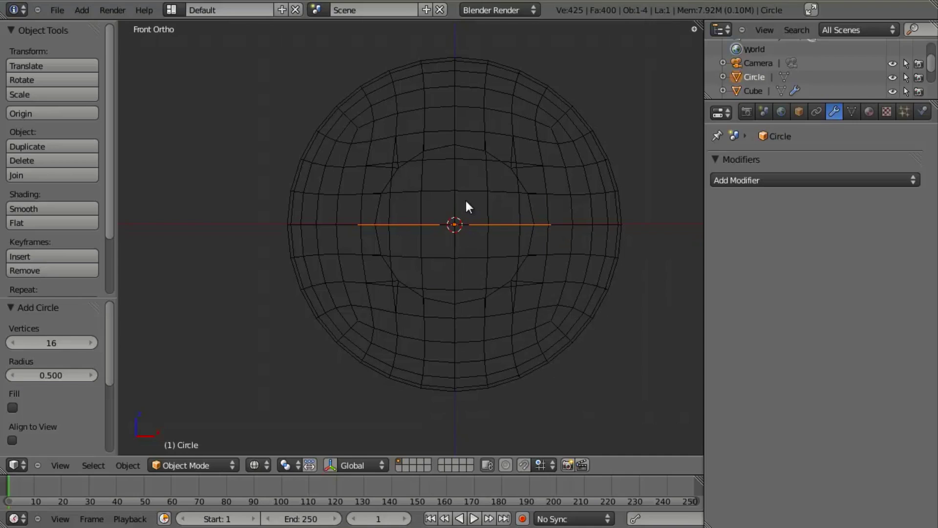
Step: Rotate the circle's vertices 90° in edit mode, working in the right view, so the circle stands upright
key(KP_3)
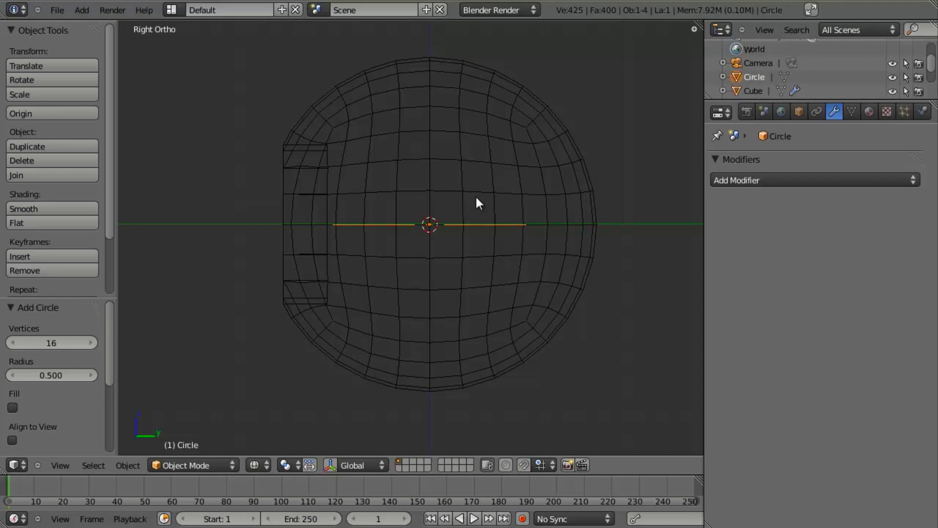
key(r)
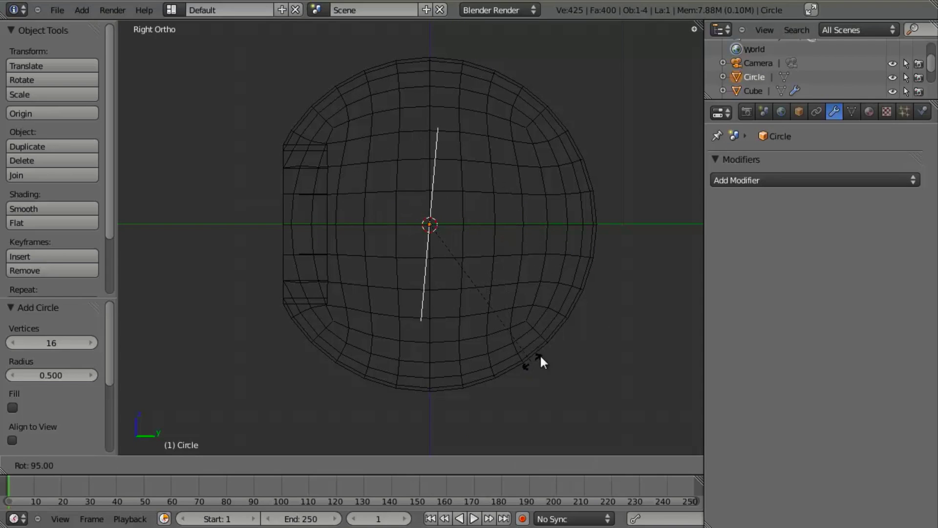
key(Escape)
key(Tab)
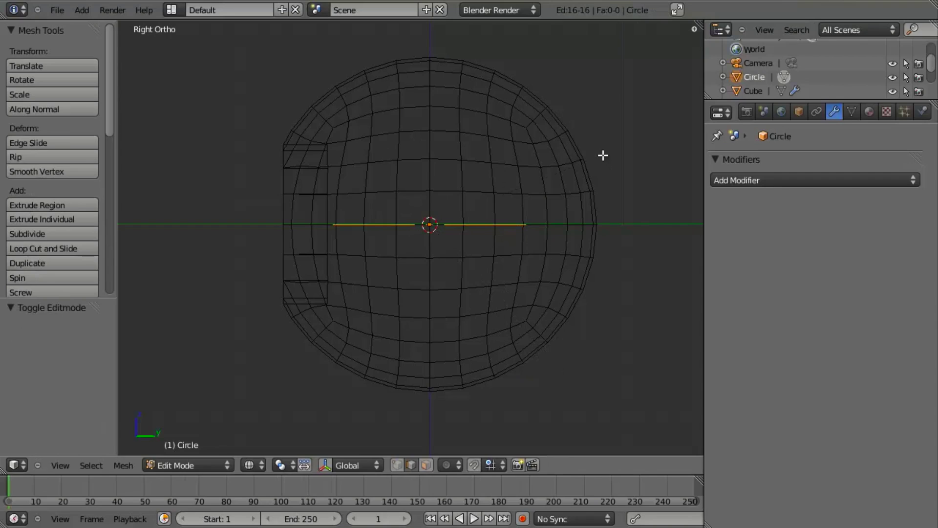
key(r)
click(492, 389)
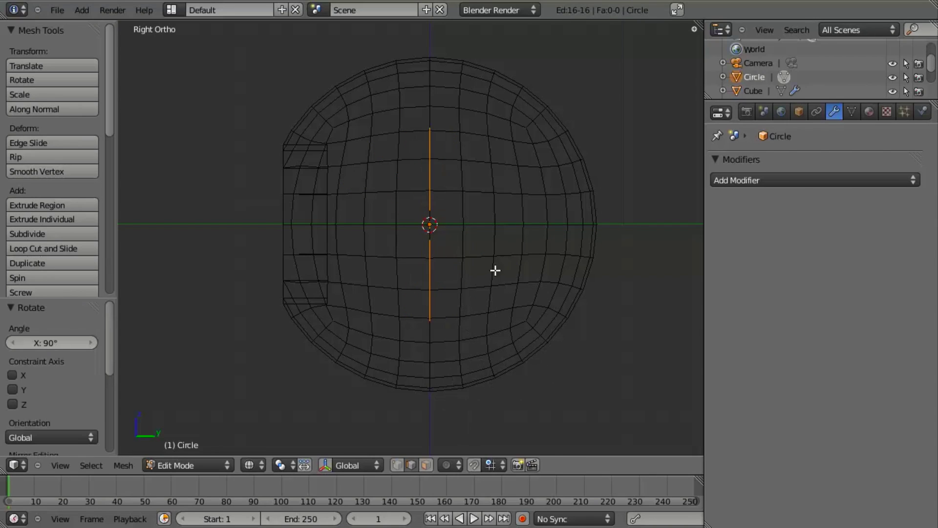
key(Tab)
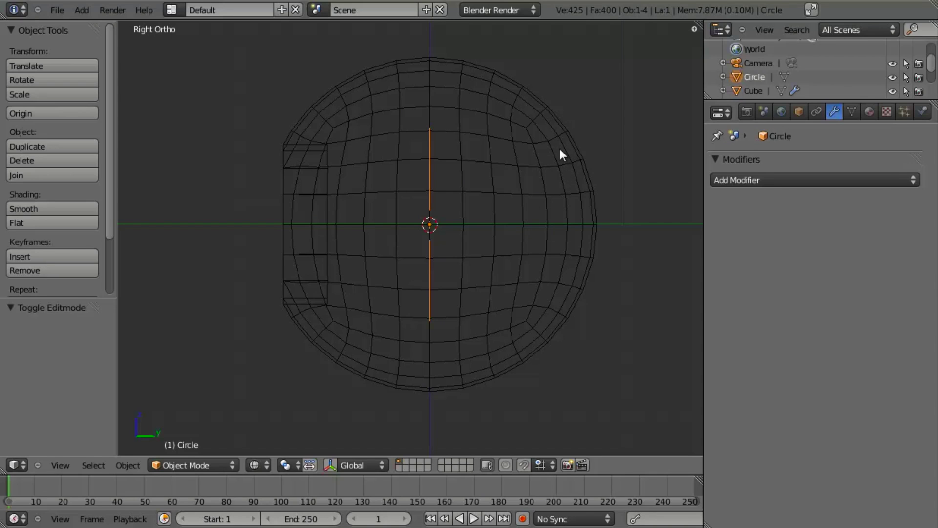
Step: Select the sphere and rotate it 45° about the Z axis to present a different area of its mesh
right_click(586, 162)
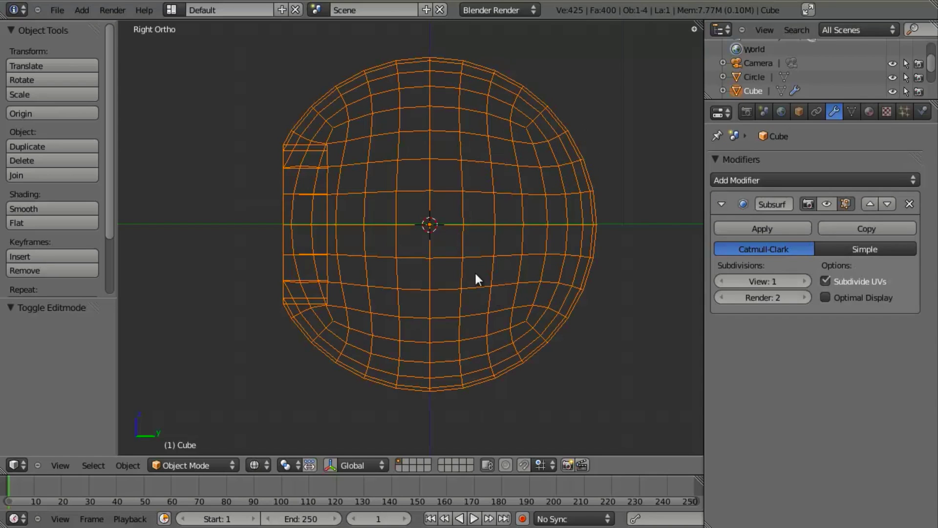
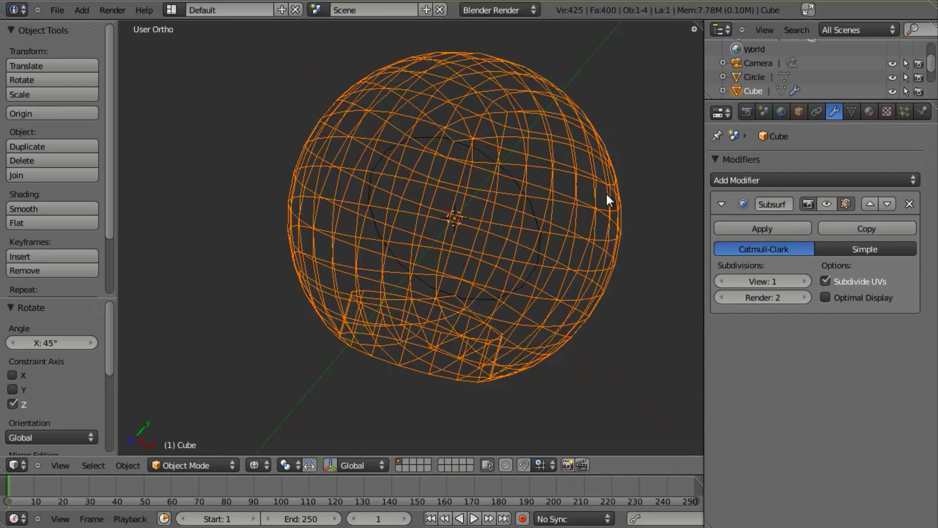
middle_drag(608, 198, 579, 251)
key(KP_3)
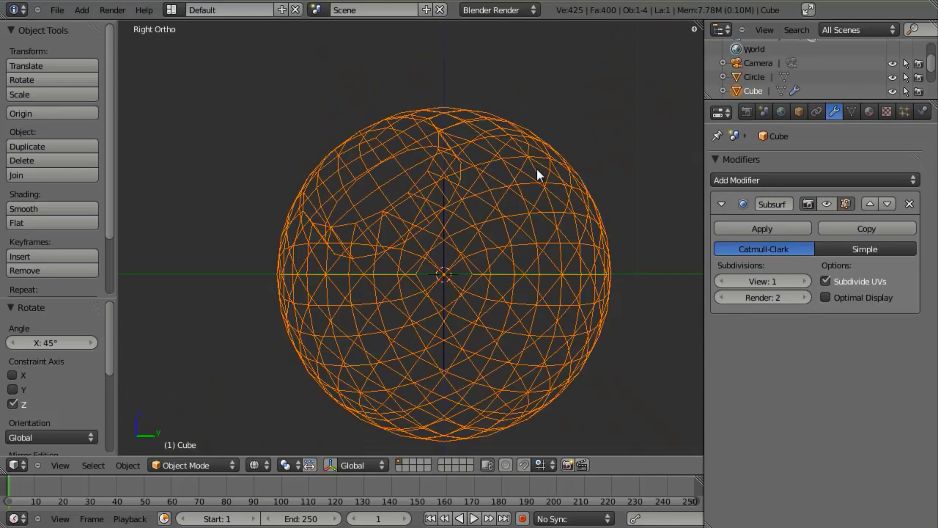
key(z)
key(z)
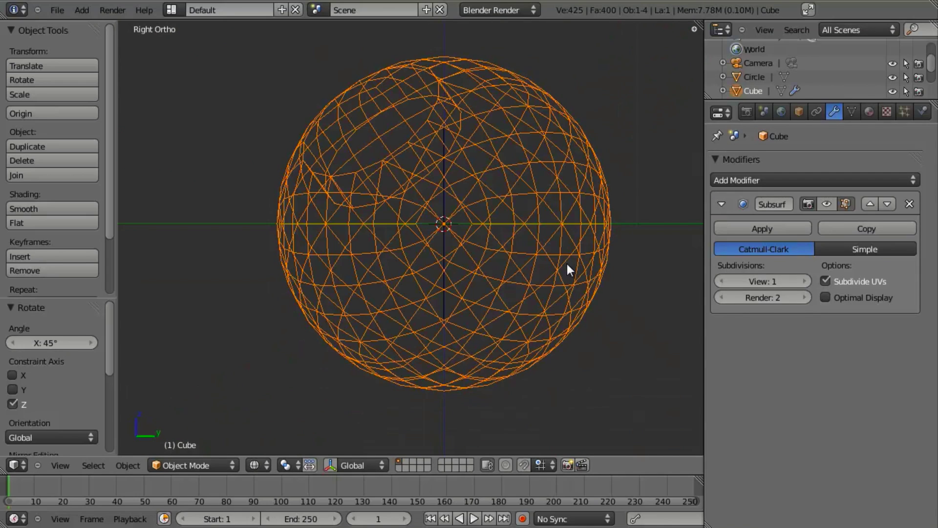
Step: Move the sphere about -0.995 along the Y axis, off the circle, and show it in solid shading
key(g)
key(y)
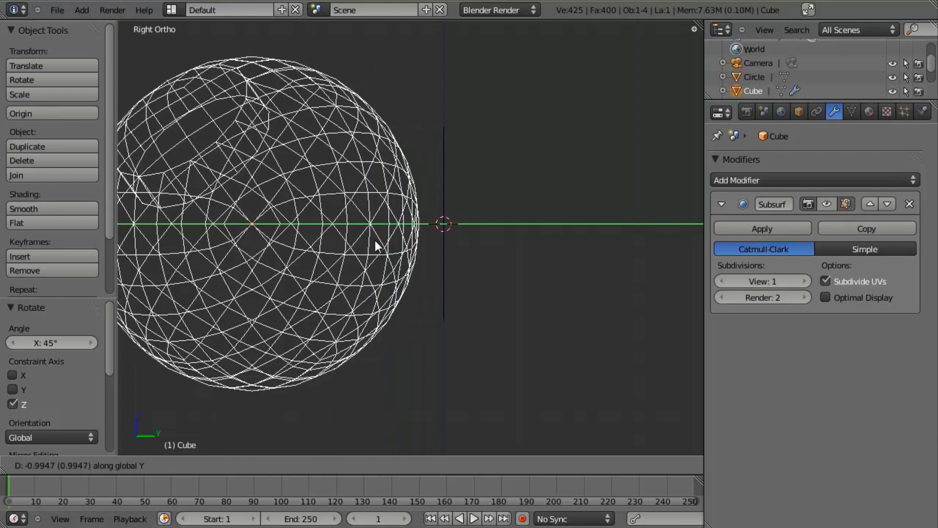
click(374, 240)
key(z)
mouse_move(407, 248)
middle_down()
mouse_move(430, 241)
mouse_move(347, 257)
middle_up()
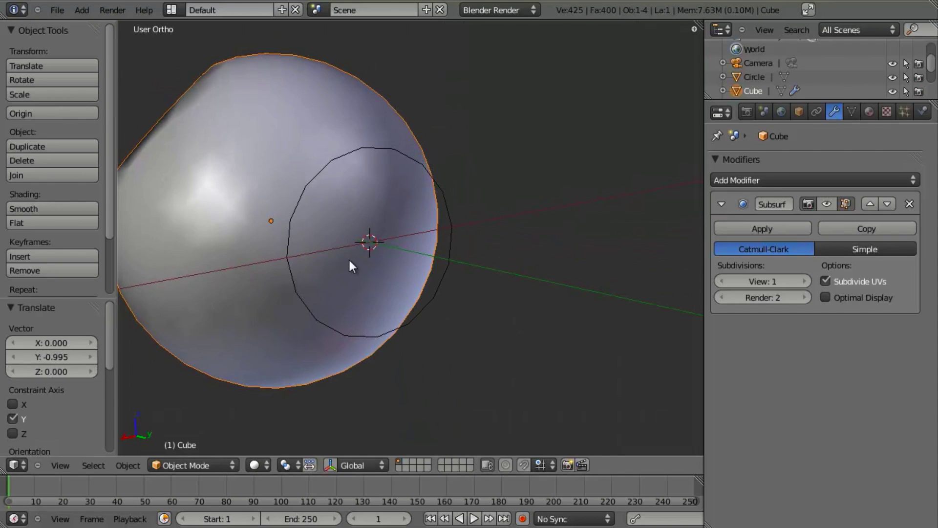
Step: Turn on the wire overlay in the sphere's object display settings
right_click(442, 173)
middle_drag(476, 279, 432, 289)
key(z)
key(z)
right_click(410, 224)
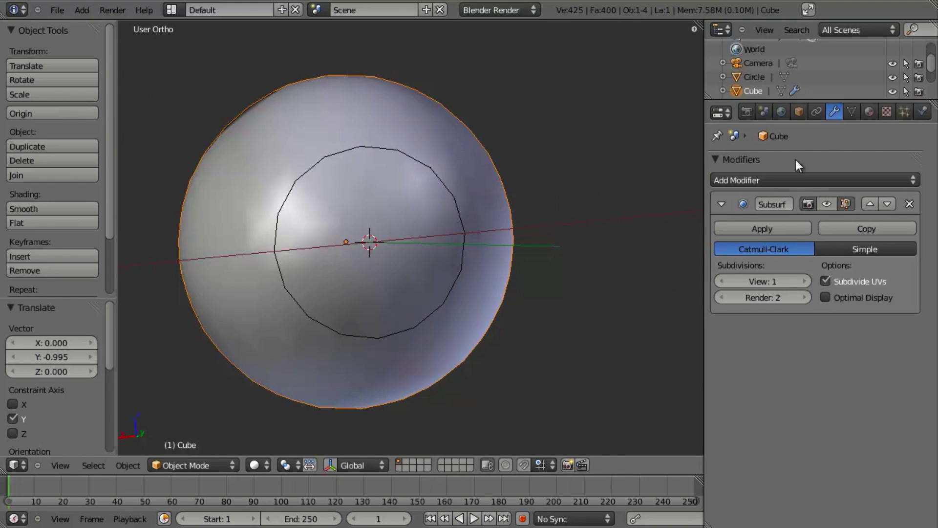
click(800, 112)
scroll(841, 420, down, 5)
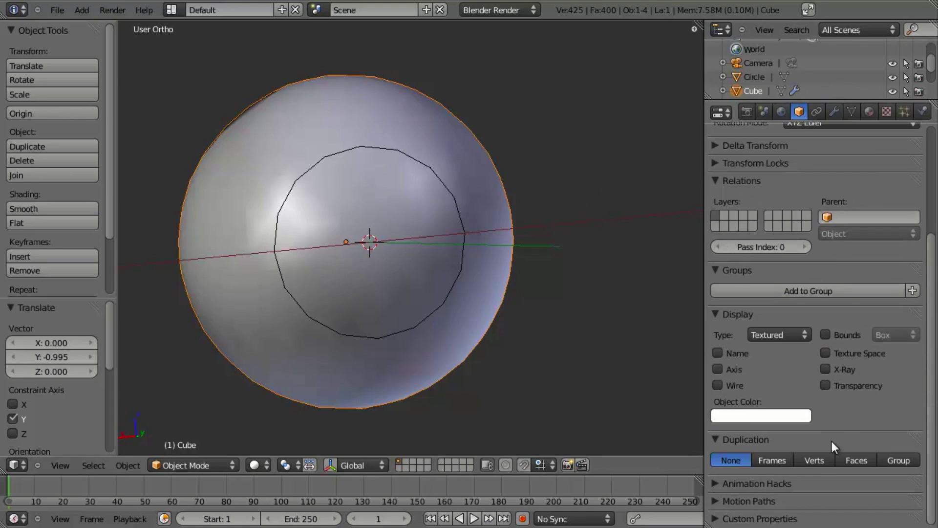
click(717, 386)
Step: Select the circle in front of the sphere and scale it to about 0.707
middle_drag(523, 295, 430, 182)
key(a)
right_click(418, 181)
middle_drag(437, 226, 487, 393)
key(s)
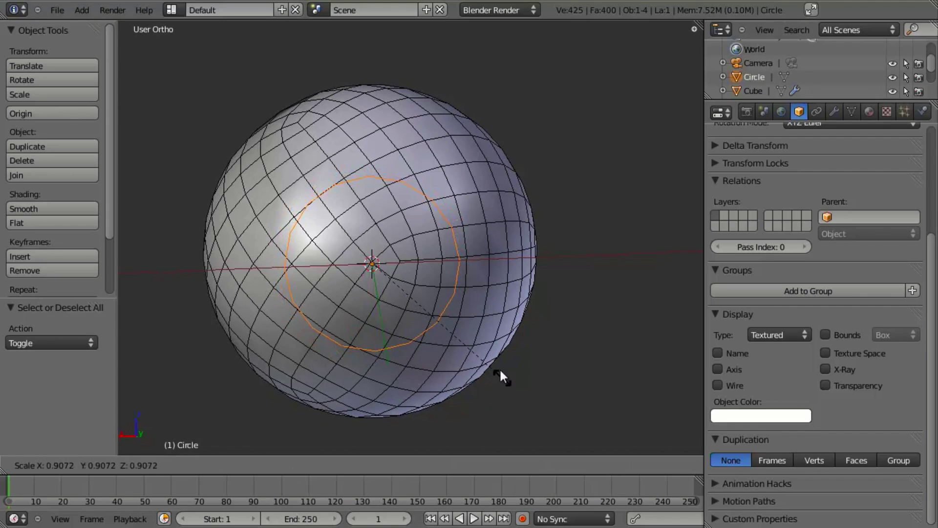
click(487, 335)
Step: Rotate the circle about -26.2° around the Y axis to align its vertices with the sphere's edges
scroll(555, 314, up, 2)
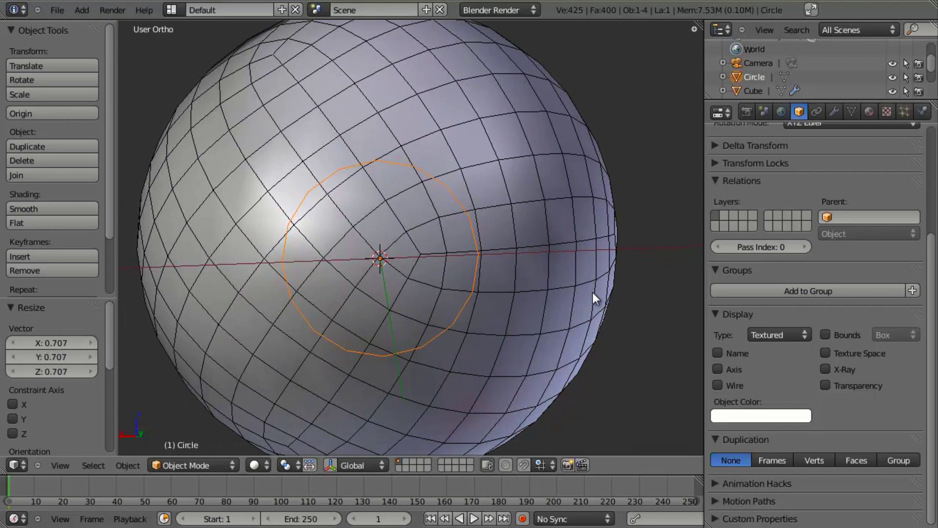
key(r)
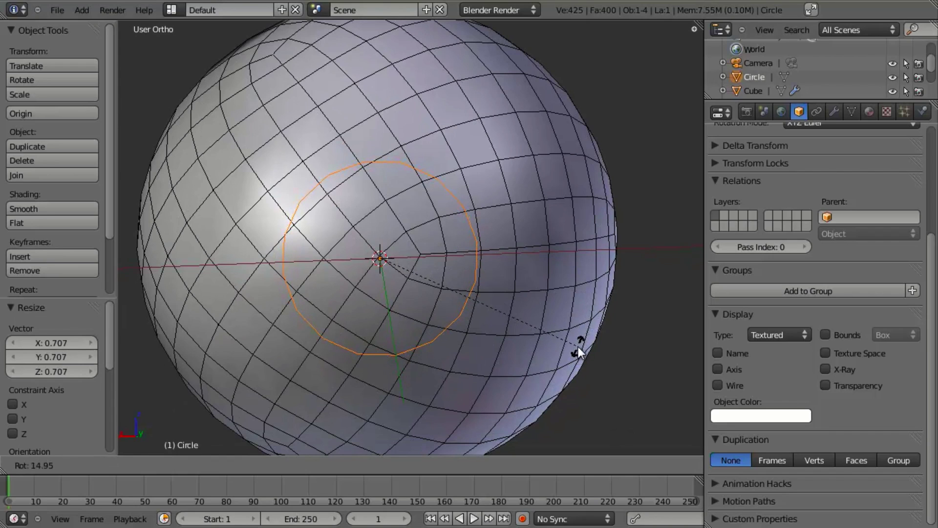
click(579, 341)
mouse_move(436, 245)
middle_down()
mouse_move(438, 341)
mouse_move(444, 262)
mouse_move(425, 241)
mouse_move(436, 240)
middle_up()
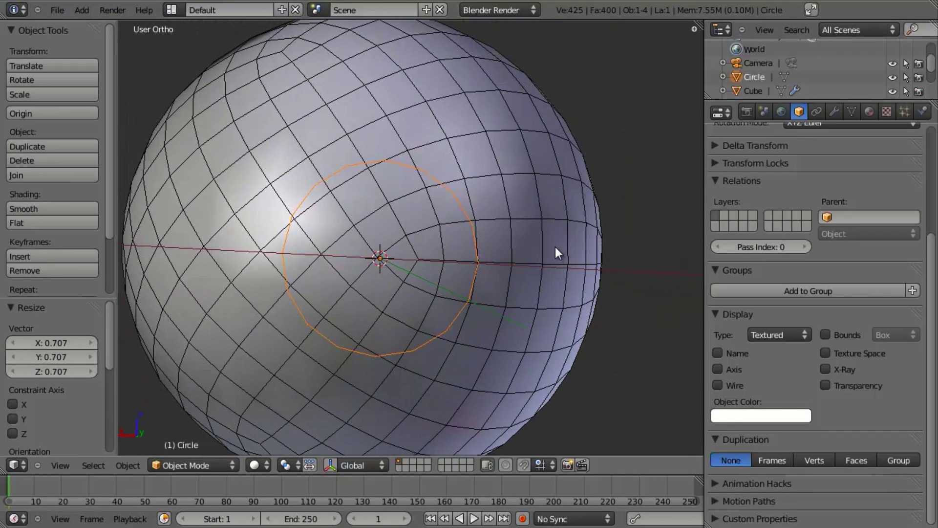
key(r)
key(y)
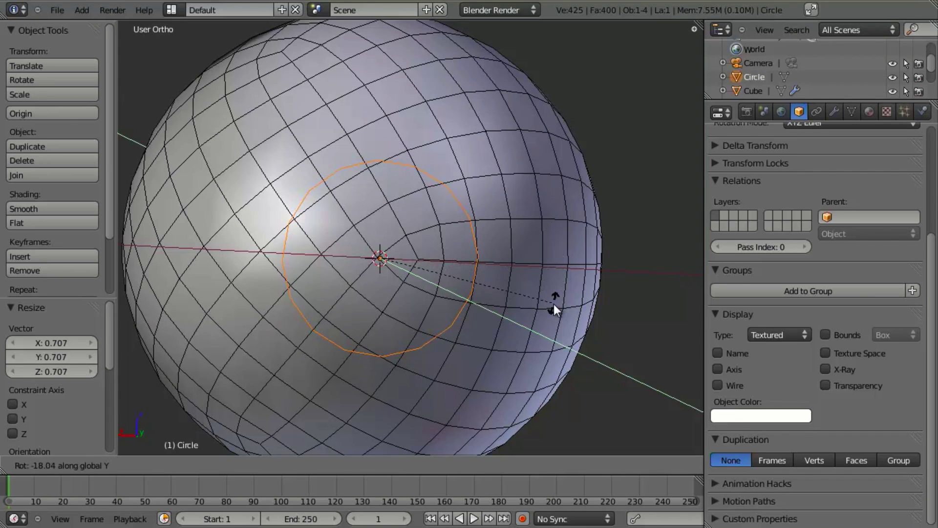
click(546, 327)
Step: Scale the circle up by a factor of about 1.075
middle_drag(354, 204, 353, 236)
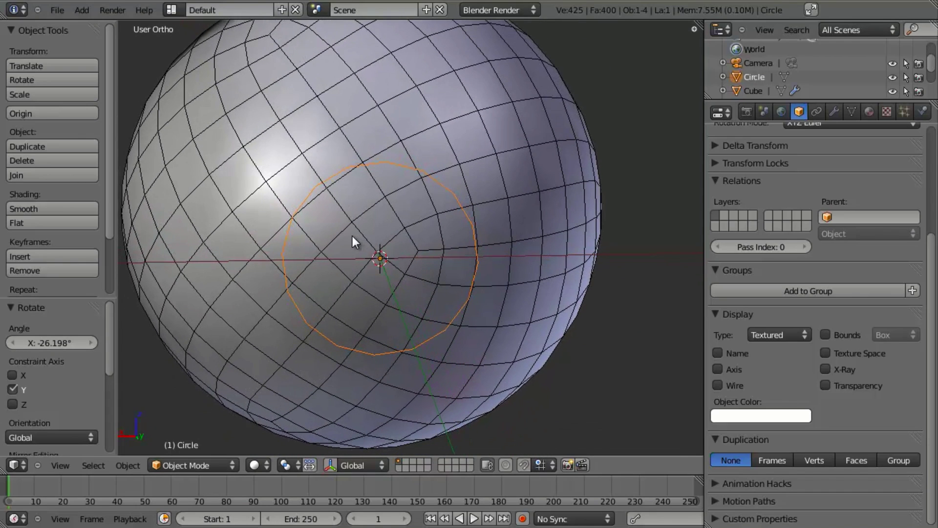
key(s)
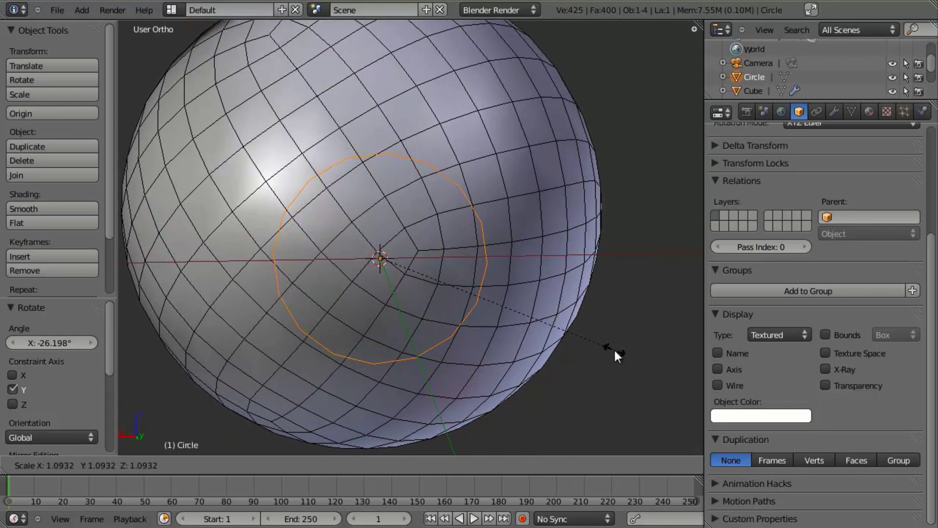
click(613, 344)
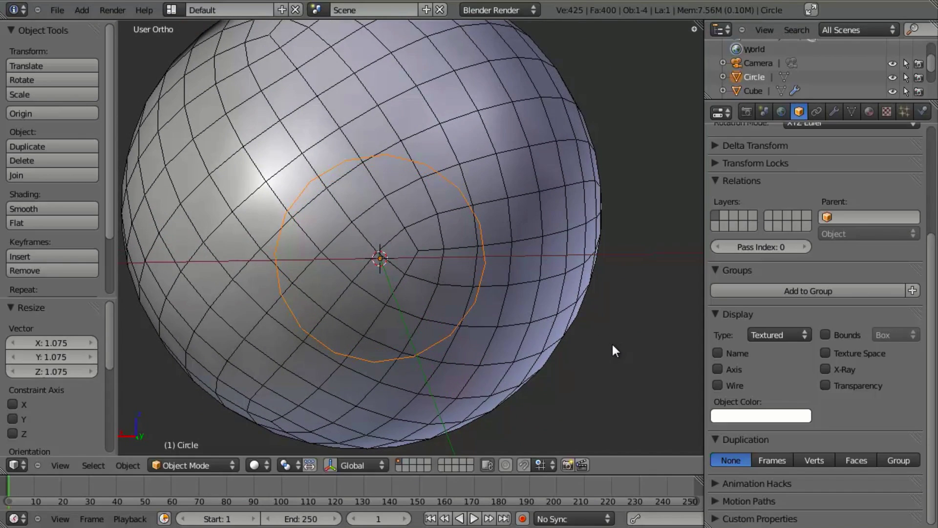
Step: Add a Shrinkwrap modifier to the circle with Cube as its target
scroll(612, 344, down, 3)
mouse_move(489, 329)
middle_down()
mouse_move(432, 268)
mouse_move(387, 251)
mouse_move(493, 327)
middle_up()
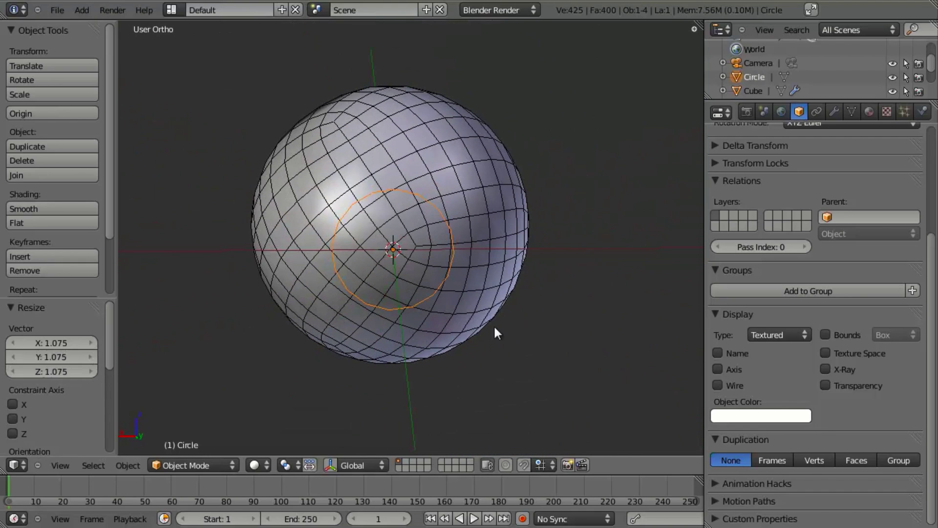
click(838, 112)
click(800, 179)
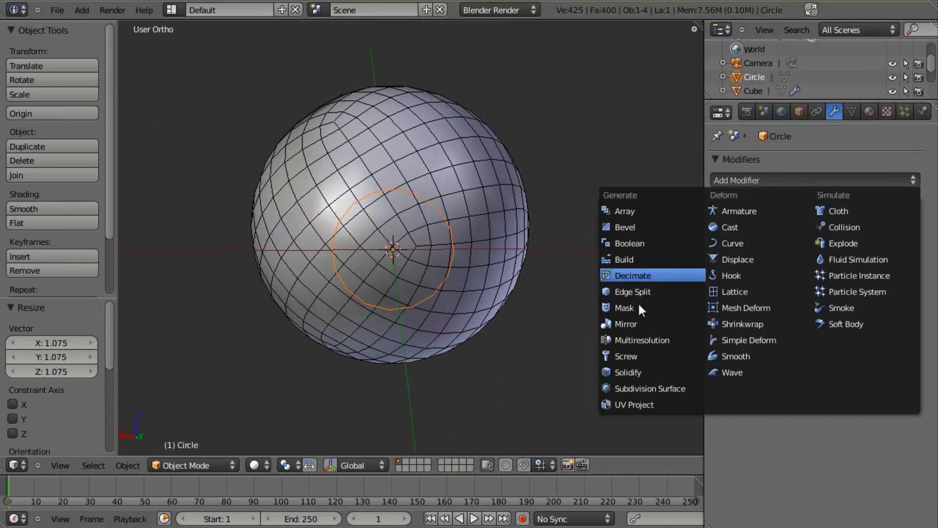
click(737, 323)
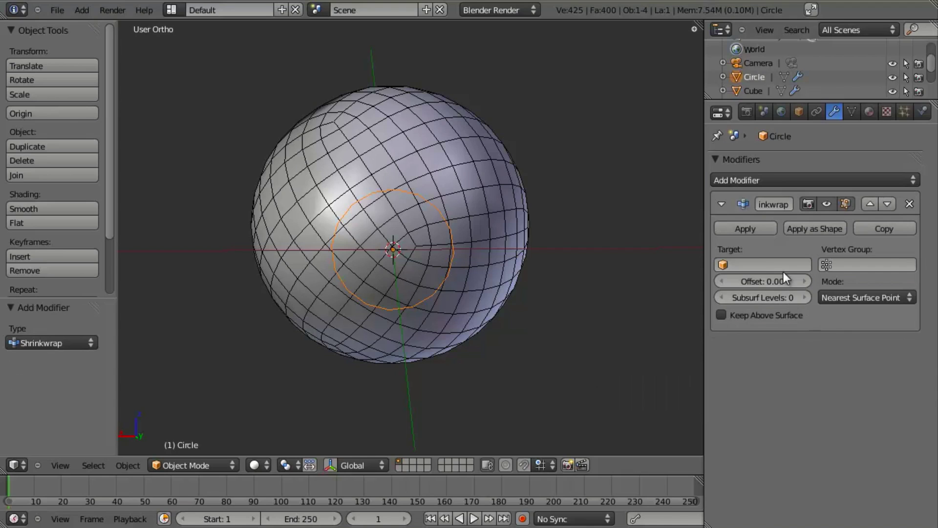
click(772, 264)
click(746, 286)
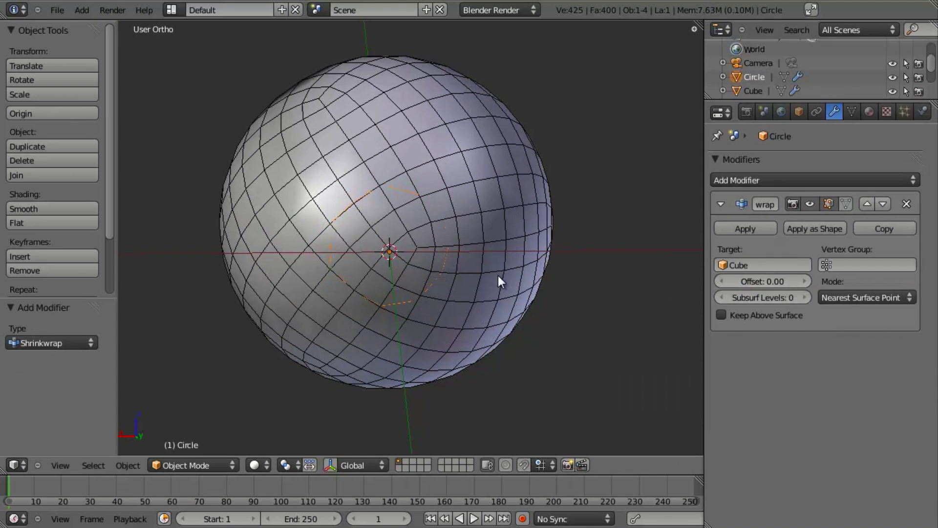
Step: Set the Shrinkwrap mode to Project on the Y axis, with the negative direction enabled
click(842, 297)
click(841, 266)
mouse_move(547, 302)
middle_down()
mouse_move(391, 337)
mouse_move(514, 317)
mouse_move(440, 289)
mouse_move(354, 274)
mouse_move(424, 241)
mouse_move(441, 253)
mouse_move(517, 253)
middle_up()
click(721, 345)
click(786, 331)
Step: Compare the projected circle's fit with the sphere's edges in solid and wireframe display
key(z)
key(z)
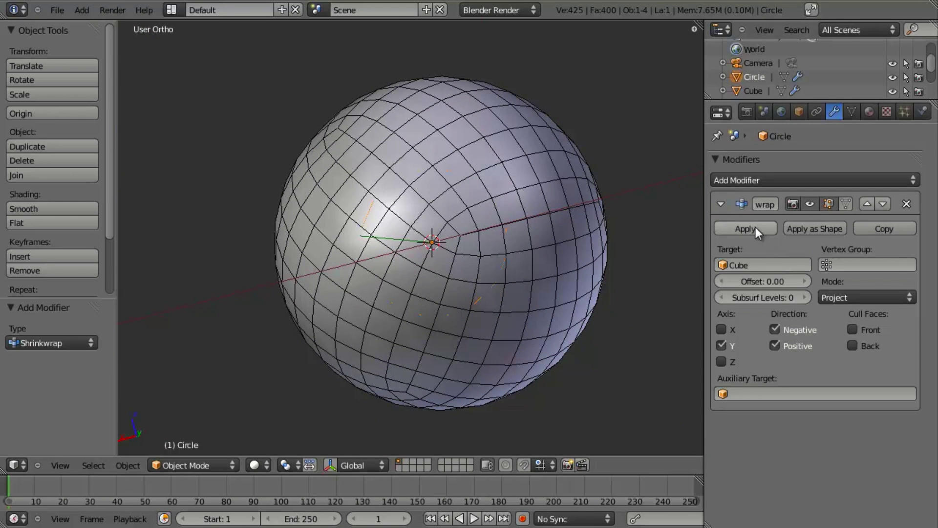
key(z)
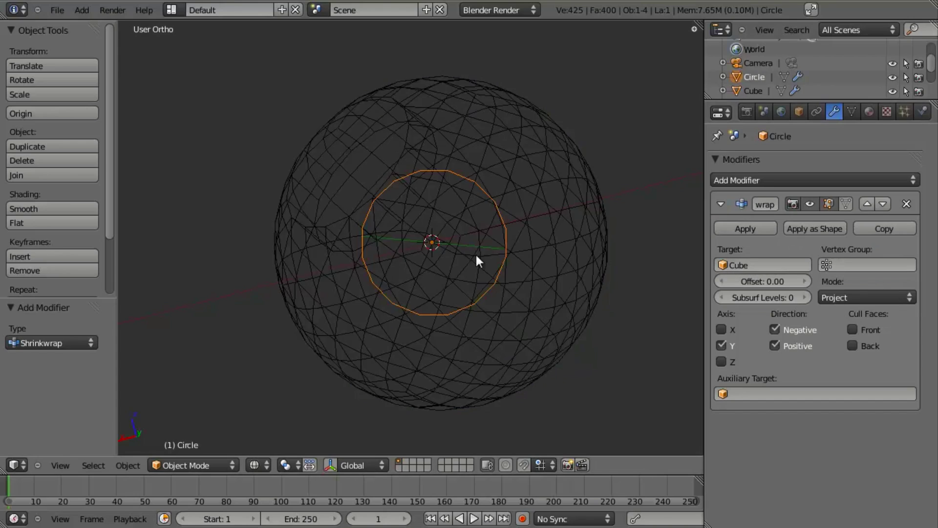
mouse_move(476, 253)
middle_down()
mouse_move(495, 298)
mouse_move(448, 274)
mouse_move(444, 282)
middle_up()
scroll(476, 274, up, 3)
key(z)
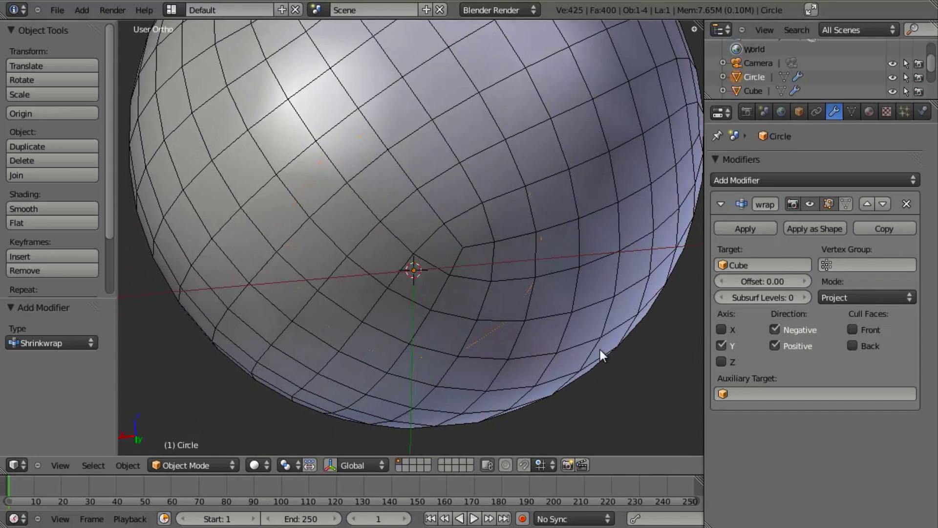
key(z)
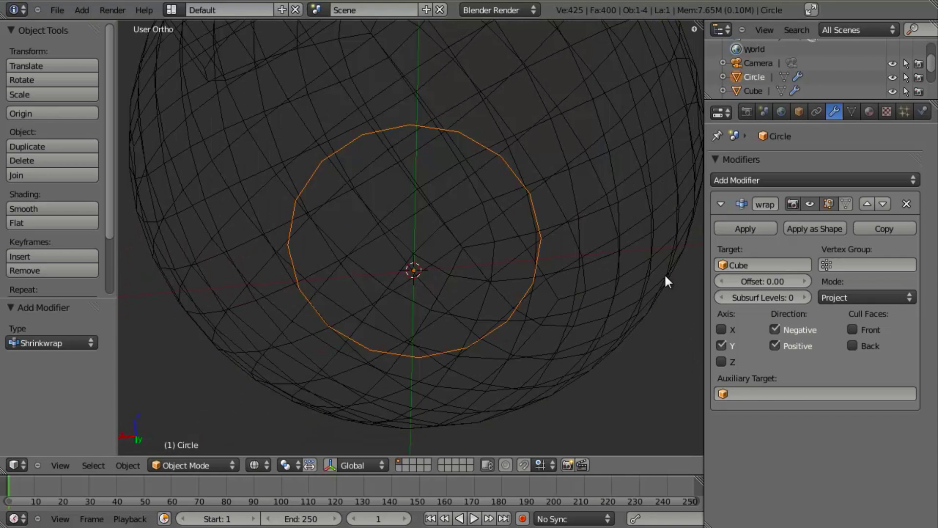
Step: Rotate the projected circle about -2.6° around the Y axis and check its alignment in solid and wireframe display
key(r)
key(y)
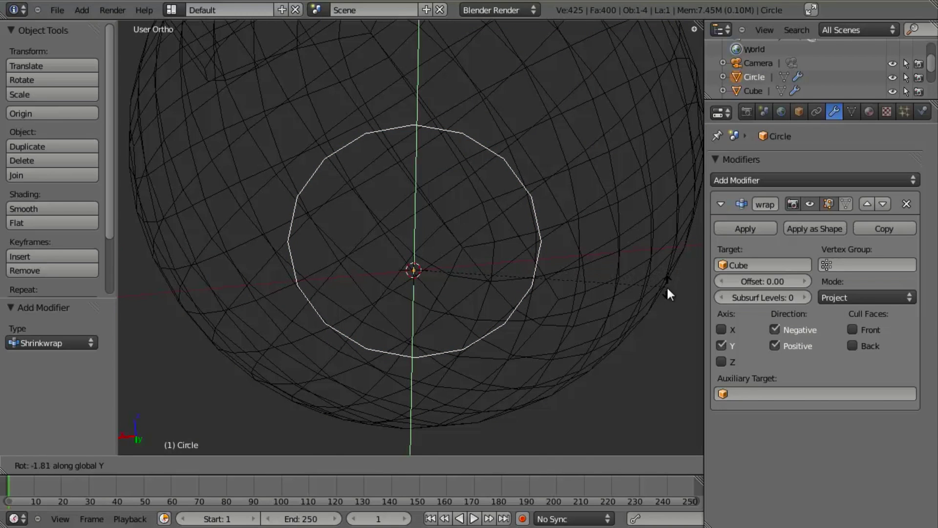
click(667, 286)
key(z)
key(z)
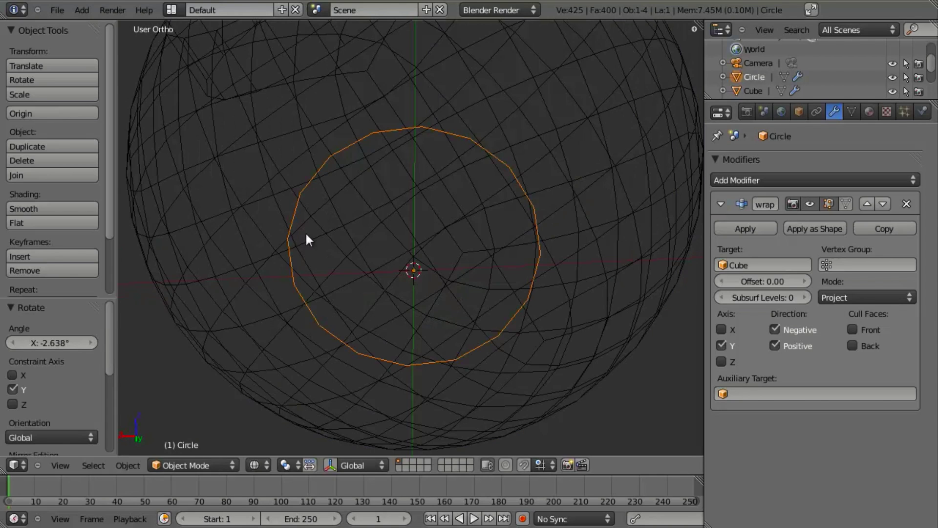
key(z)
middle_drag(455, 274, 584, 370)
key(z)
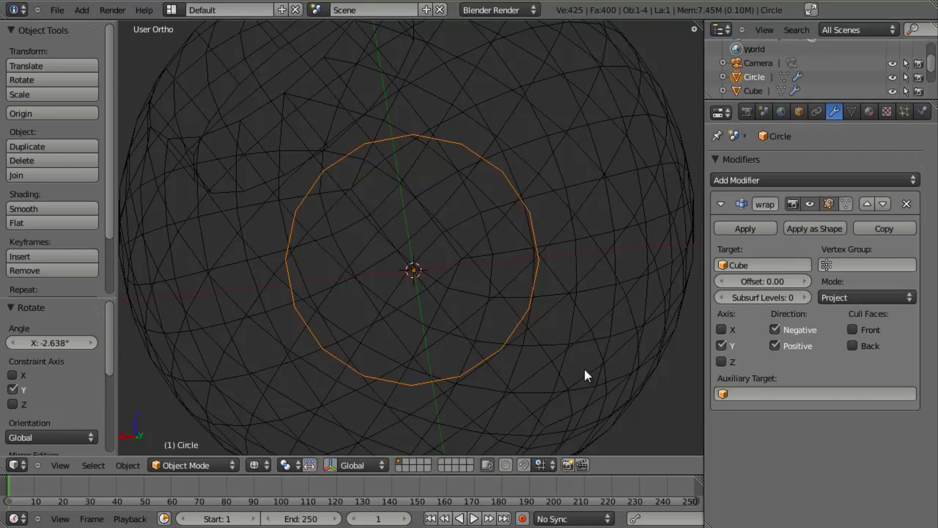
Step: Scale the projected circle down to about 0.89 and check its alignment with the sphere in solid and wireframe display
key(s)
click(576, 338)
key(z)
middle_drag(555, 310, 603, 310)
key(z)
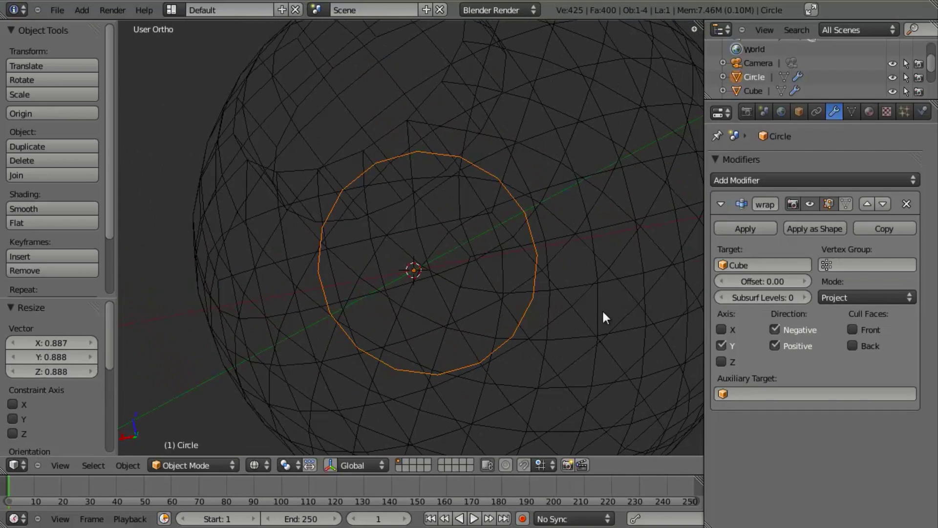
Step: Rotate the projected circle about 6° around the global Y axis and compare its fit in solid and wireframe display
key(r)
key(Escape)
key(r)
key(y)
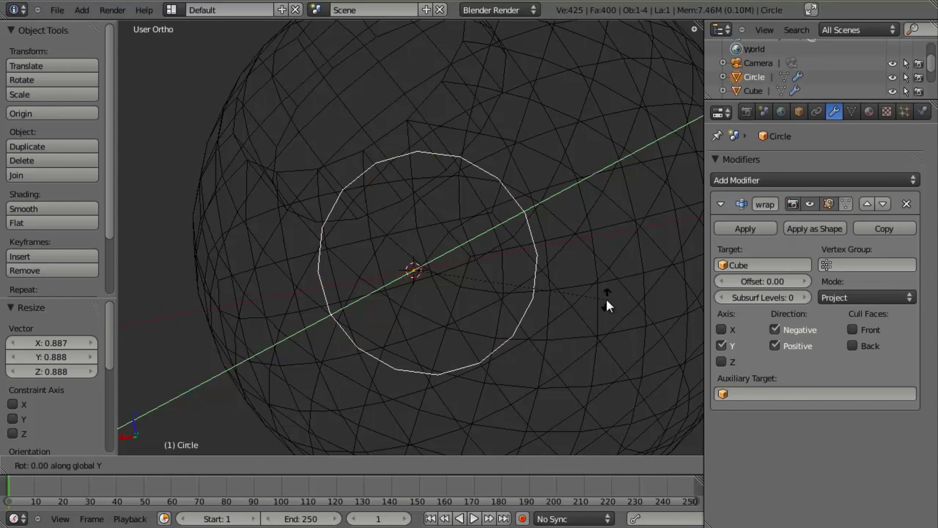
click(607, 278)
key(z)
middle_drag(549, 266, 503, 221)
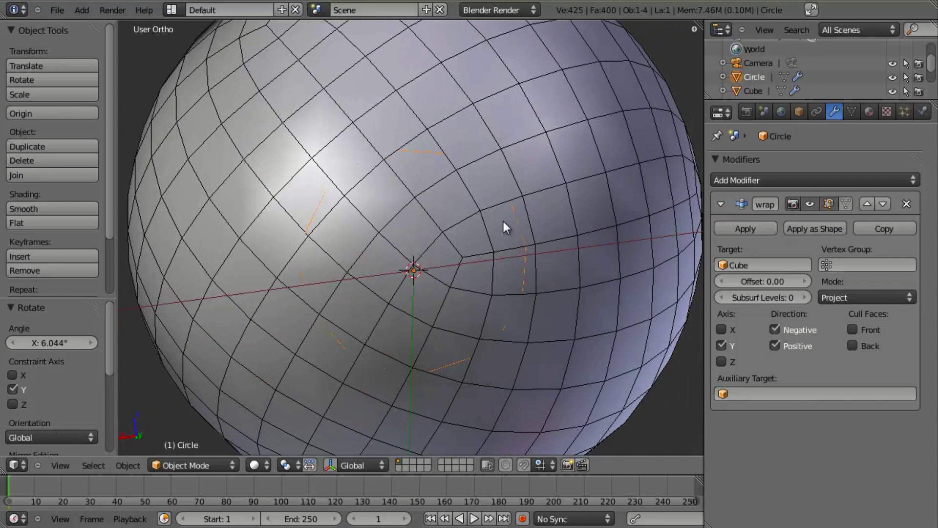
key(z)
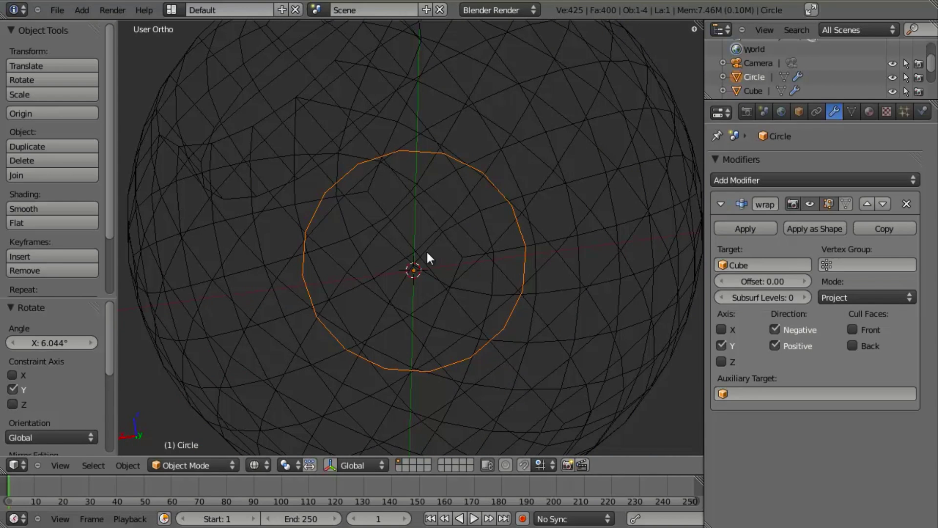
Step: Apply the circle's Shrinkwrap modifier and join the circle into the sphere object
click(745, 228)
key(z)
scroll(316, 251, down, 4)
middle_drag(316, 251, 392, 246)
right_click(397, 218)
scroll(424, 291, up, 2)
key(ctrl+j)
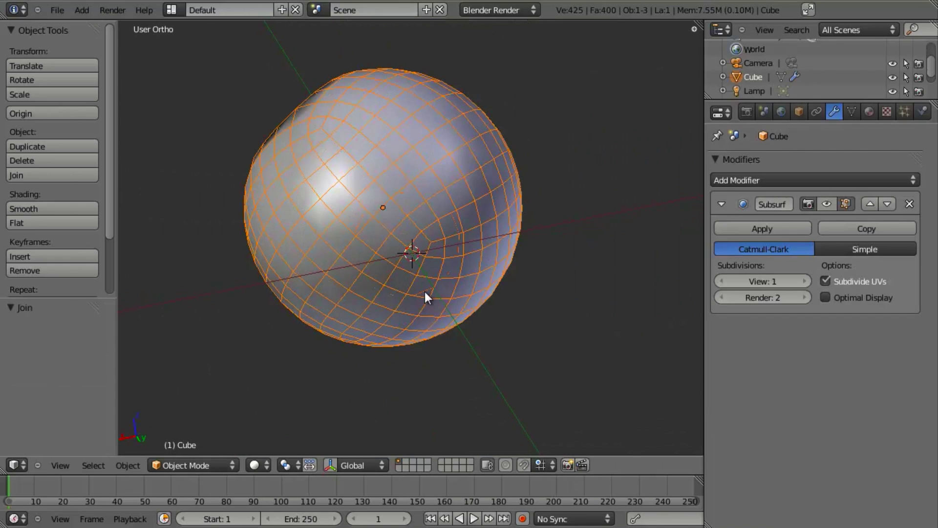
Step: Enter Edit Mode and fill two faces between the circle's upper-left edges and the nearest sphere edges
scroll(425, 294, up, 3)
key(z)
key(Tab)
key(z)
key(a)
middle_drag(416, 247, 340, 162)
click(334, 144)
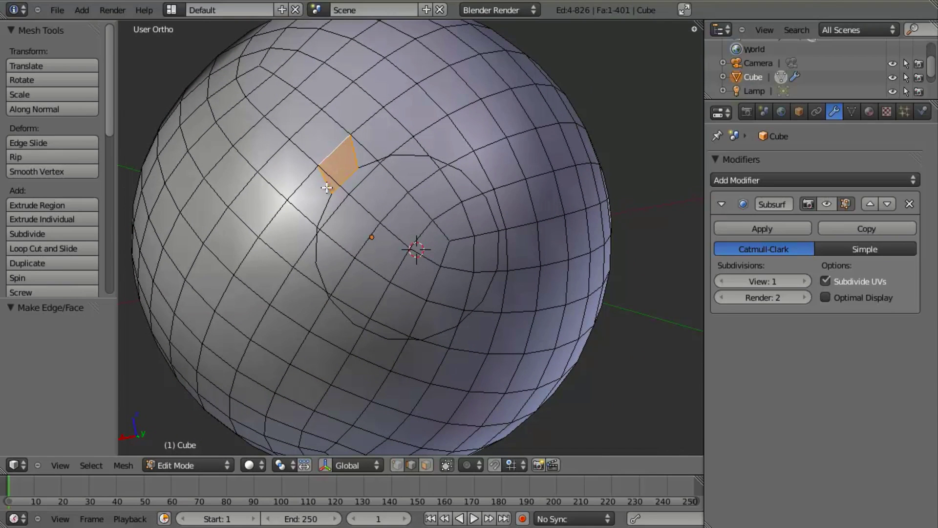
key(Return)
right_click(307, 189)
key(a)
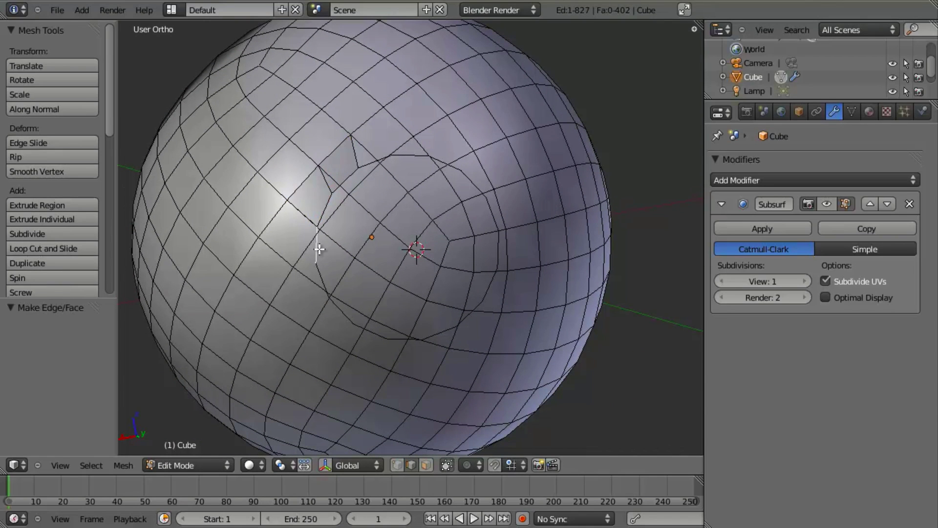
Step: Fill three faces connecting the circle's left and lower-left edges to the adjacent sphere edges
middle_drag(315, 248, 316, 273)
key(a)
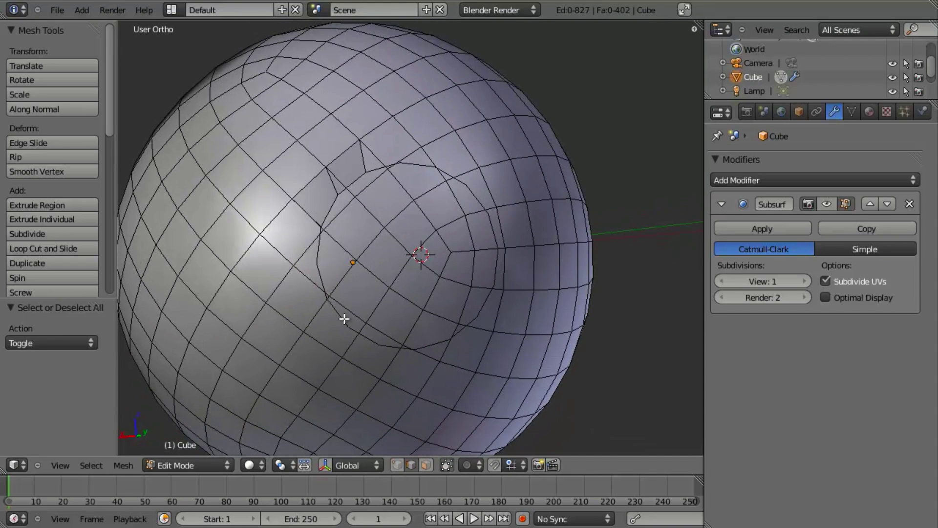
right_click(288, 318)
key(f)
right_click(336, 315)
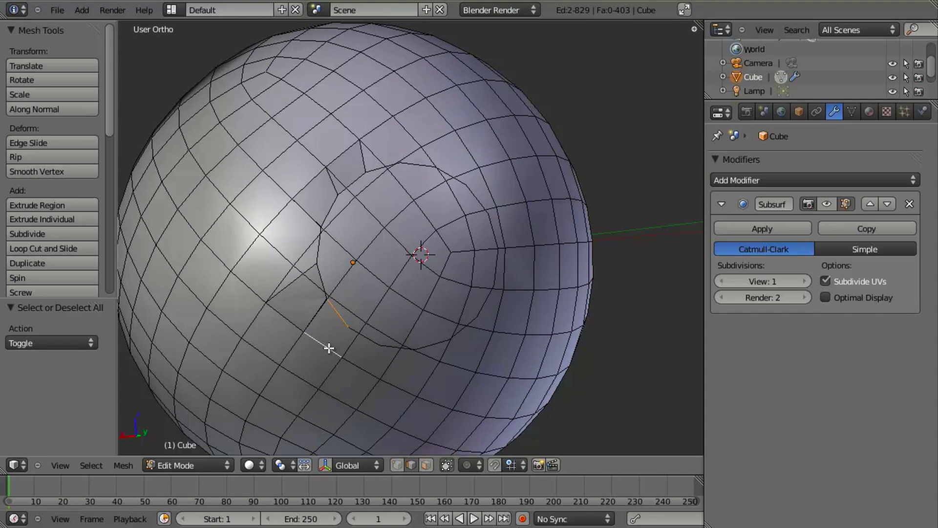
key(f)
key(a)
key(f)
Step: Fill four faces between the circle's right and lower-right edges and the neighbouring sphere edges
middle_drag(505, 366, 530, 268)
right_click(519, 244)
key(f)
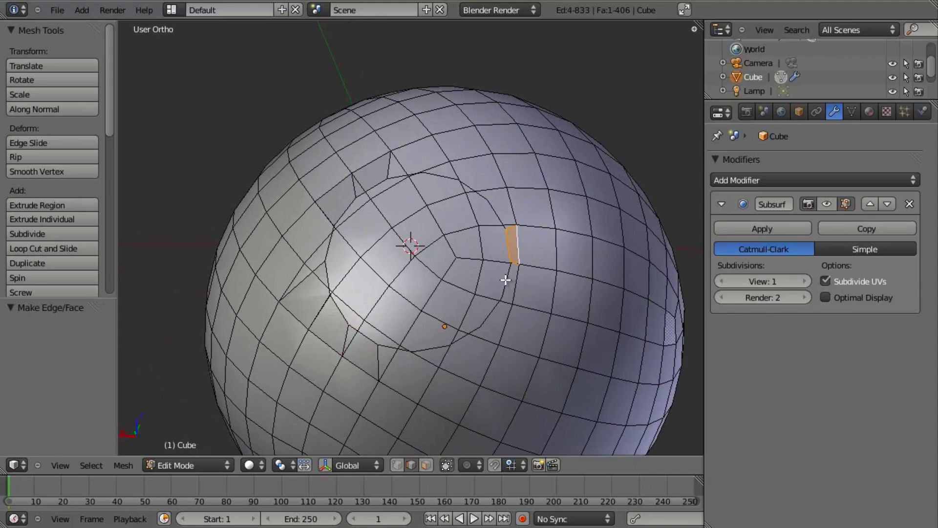
key(f)
right_click(486, 315)
key(f)
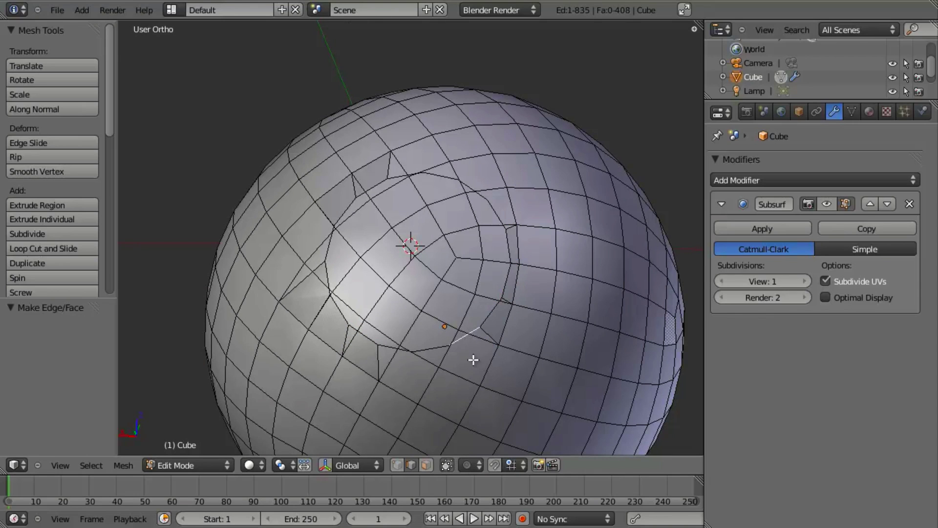
key(f)
Step: Fill a face between the circle's bottom edge and the sphere edge below it
right_click(435, 347)
middle_drag(447, 375, 442, 310)
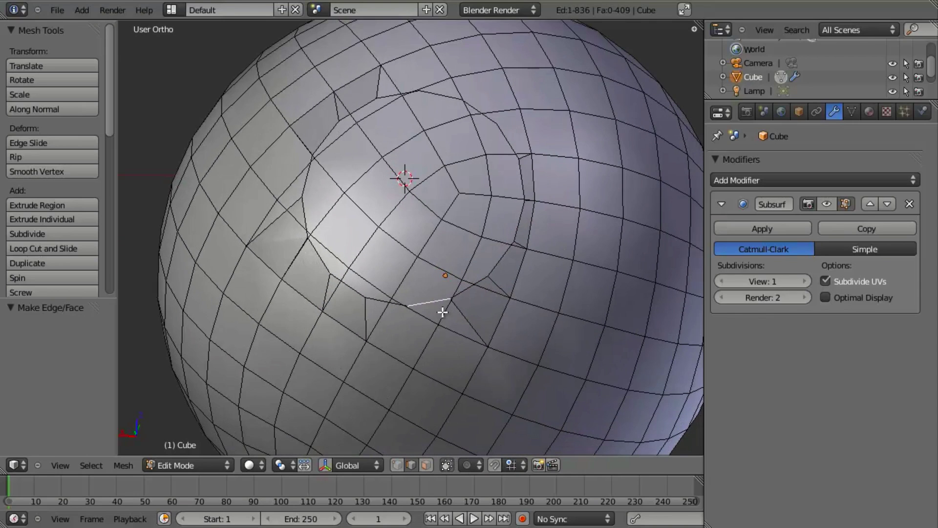
key(a)
key(f)
key(a)
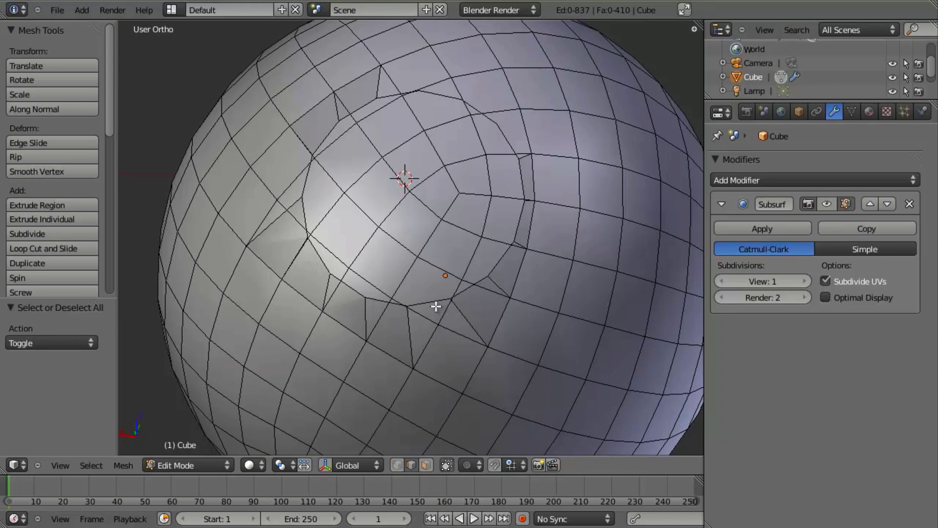
Step: Bridge the two side edges below the circle with a face to close the gap in the lower-right ring
right_click(412, 328)
shift+right_click(475, 327)
middle_drag(477, 363, 391, 310)
key(f)
key(a)
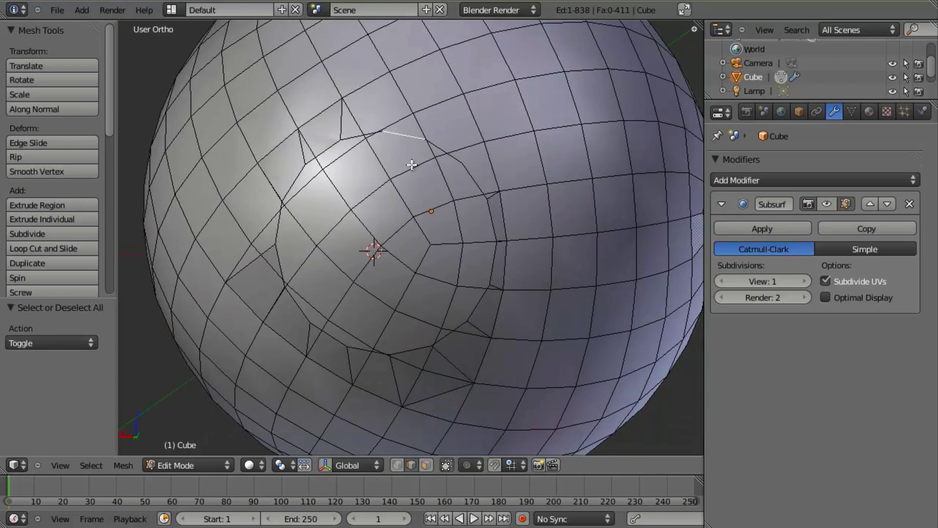
Step: Fill a face between the circle's top edge and the sphere edge above it
middle_drag(412, 165, 438, 226)
key(a)
key(f)
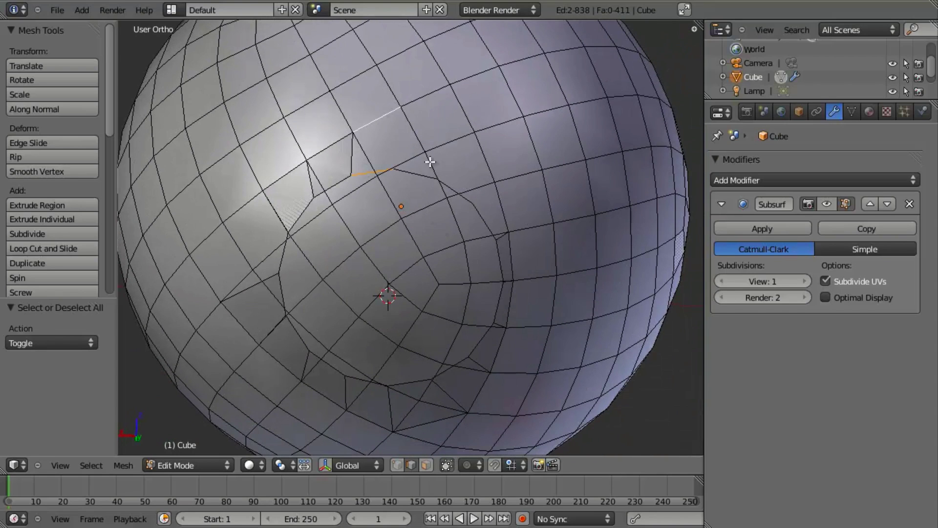
Step: Fill three faces joining the circle's upper-right edges to the surrounding sphere mesh
key(a)
key(f)
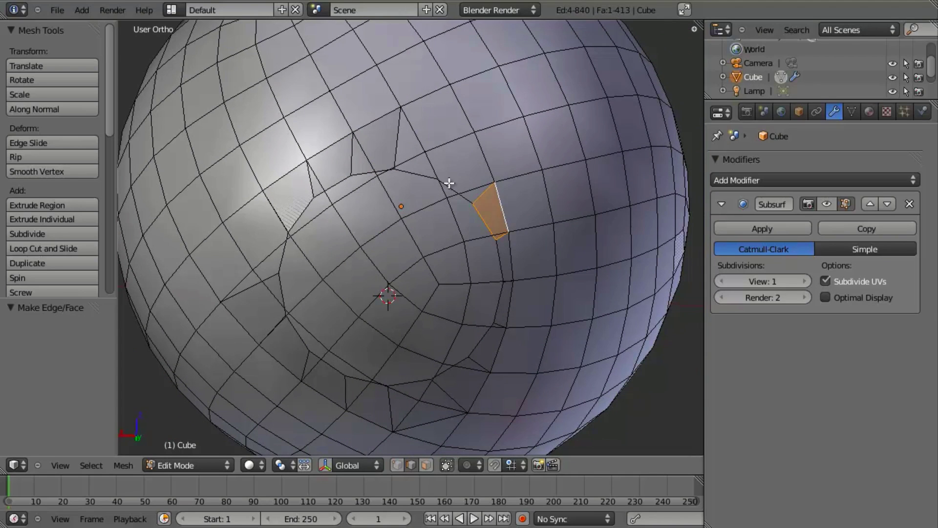
key(f)
key(a)
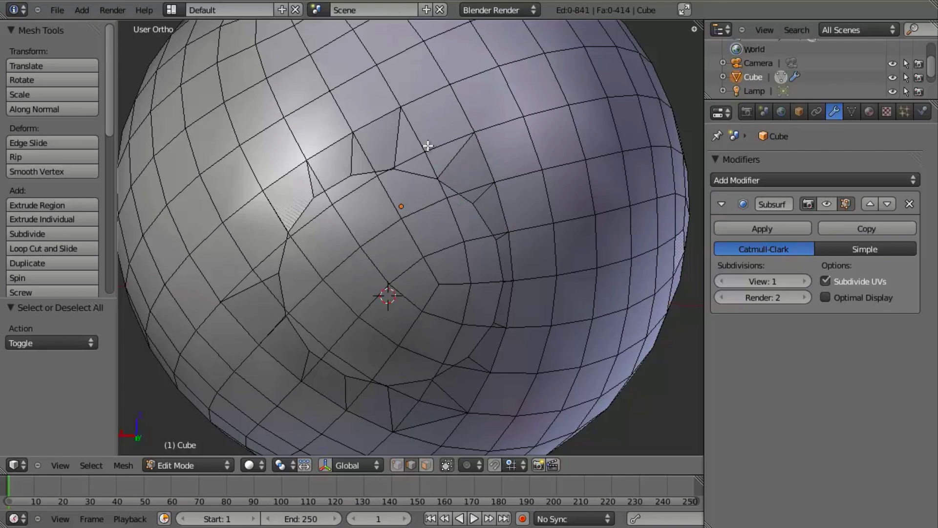
right_click(401, 138)
shift+right_click(455, 166)
key(f)
Step: Fill the two remaining gaps on the circle's left side with faces to the neighbouring sphere edges
middle_drag(455, 186, 421, 215)
key(a)
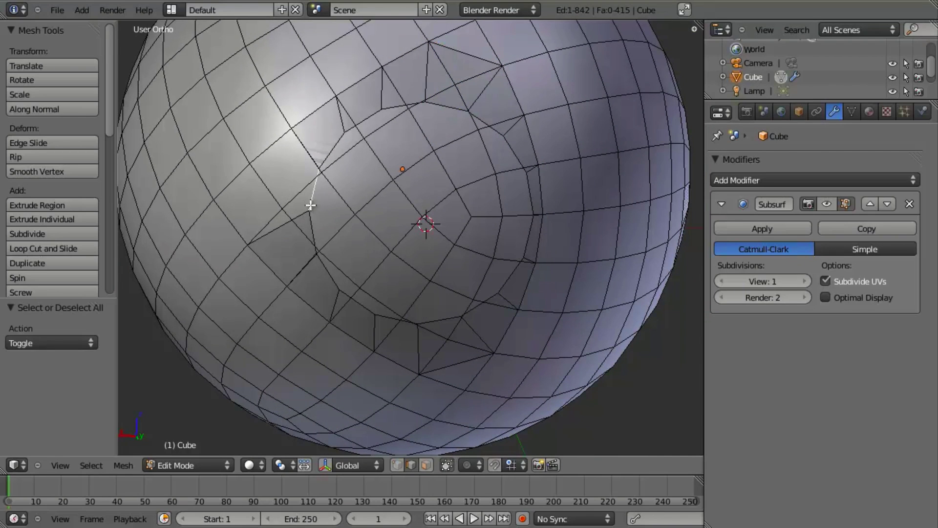
middle_drag(311, 205, 318, 182)
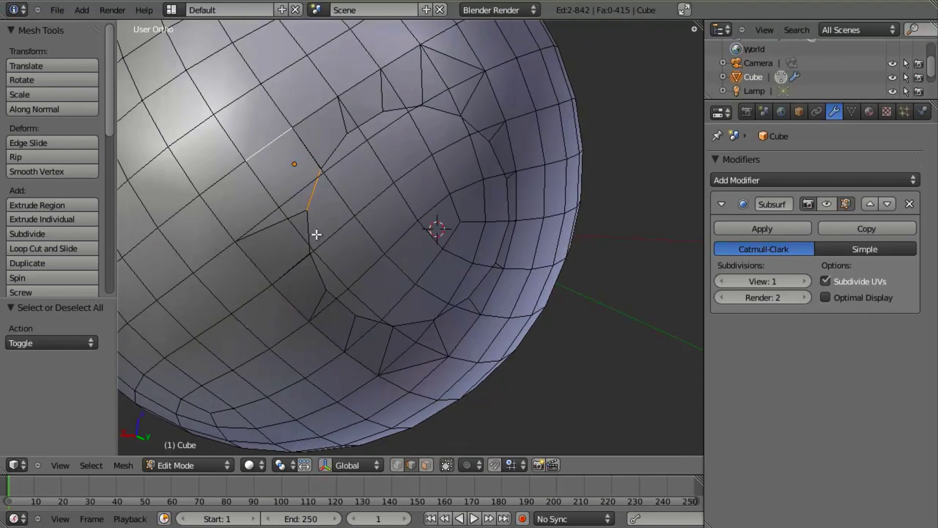
key(f)
middle_drag(316, 234, 293, 225)
key(a)
right_click(269, 224)
shift+right_click(229, 171)
key(f)
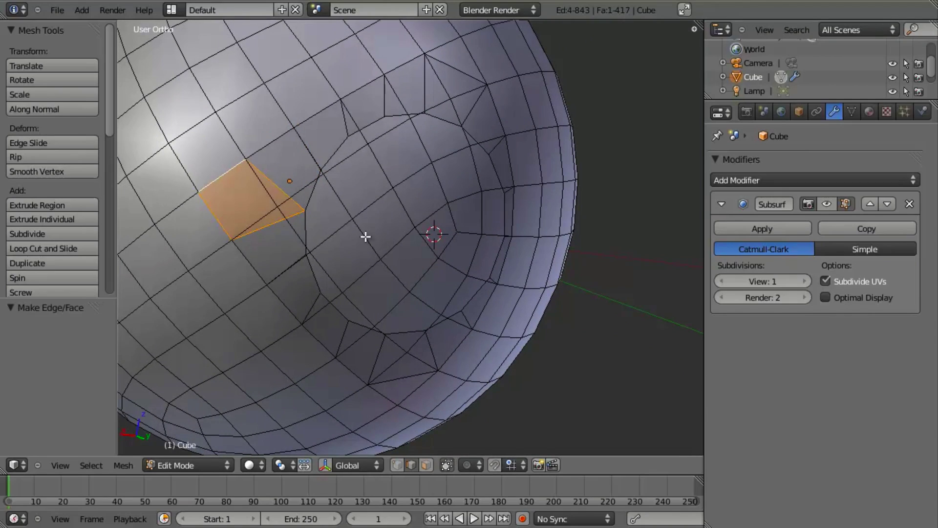
Step: Delete the seven connecting edges along the circle's right side and the leftover edge above the circle
middle_drag(366, 237, 412, 328)
right_click(412, 329)
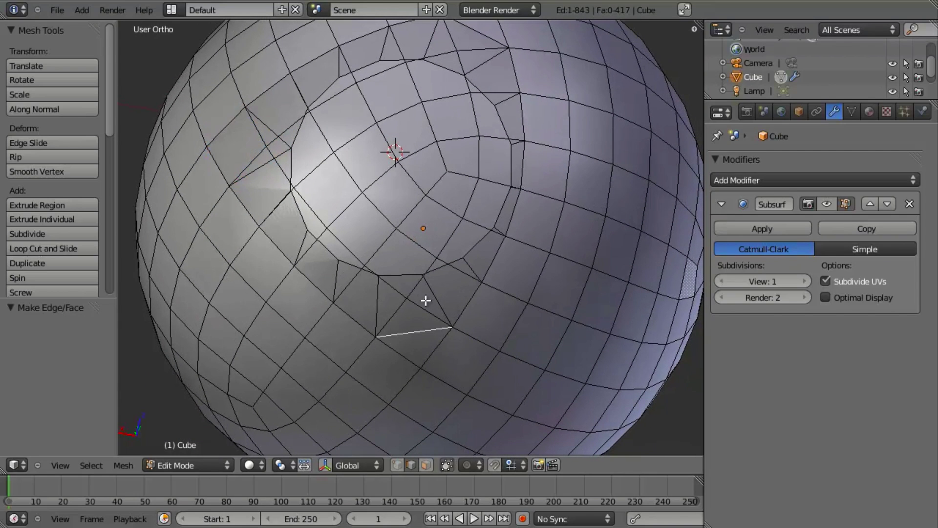
right_click(442, 293)
shift+right_click(470, 269)
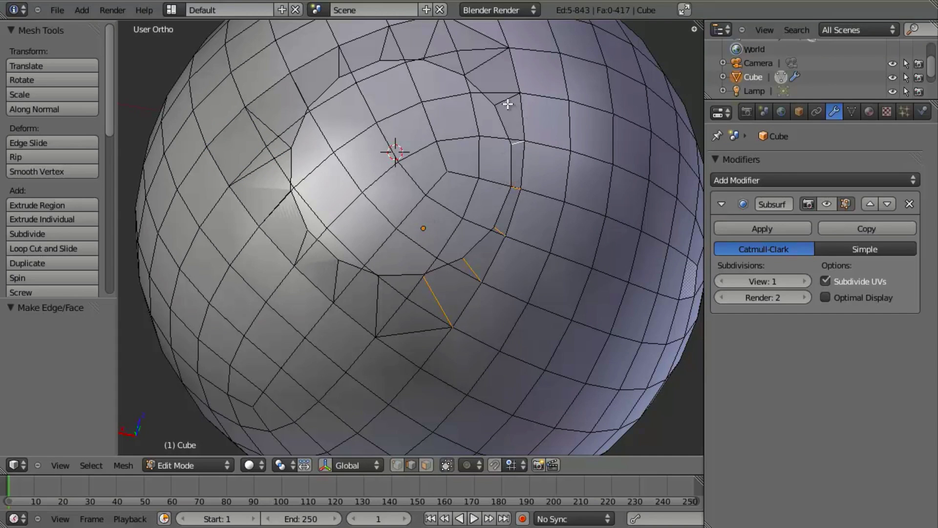
shift+right_click(484, 59)
shift+scroll(484, 59, up, 3)
key(x)
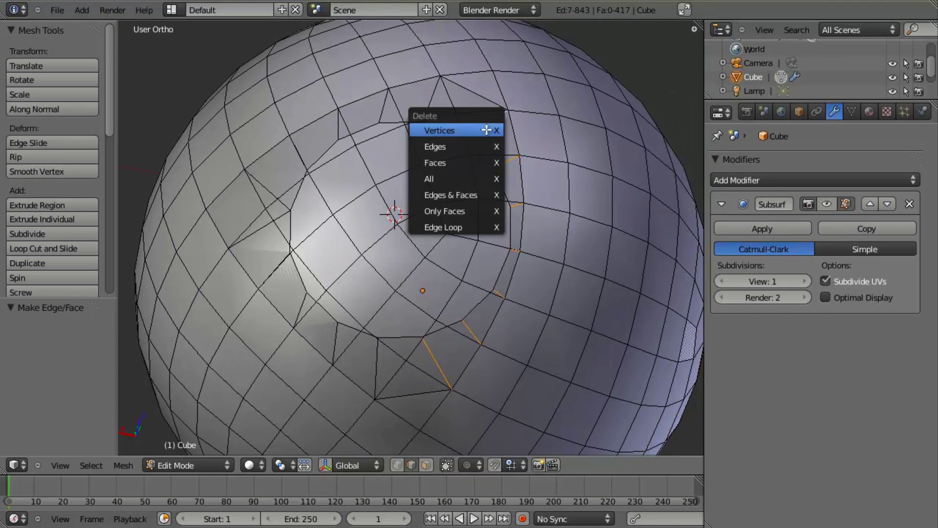
click(482, 144)
right_click(482, 92)
key(x)
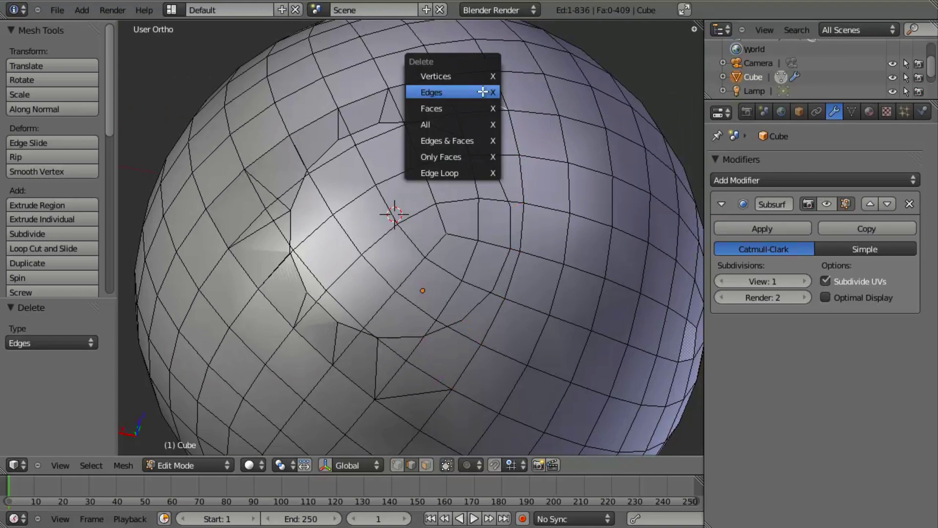
click(483, 92)
Step: Fill a new face between the circle's upper-right edge and the sphere edge above it
shift+right_click(469, 69)
key(f)
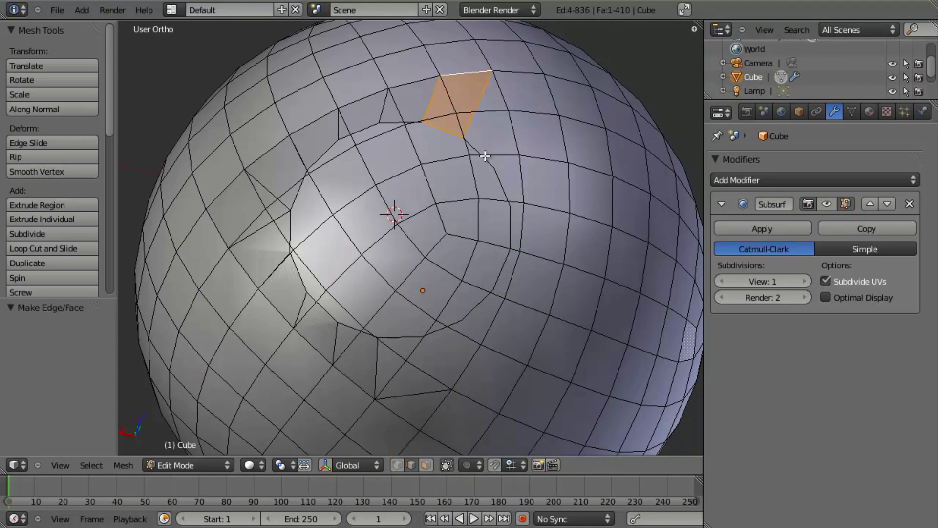
key(a)
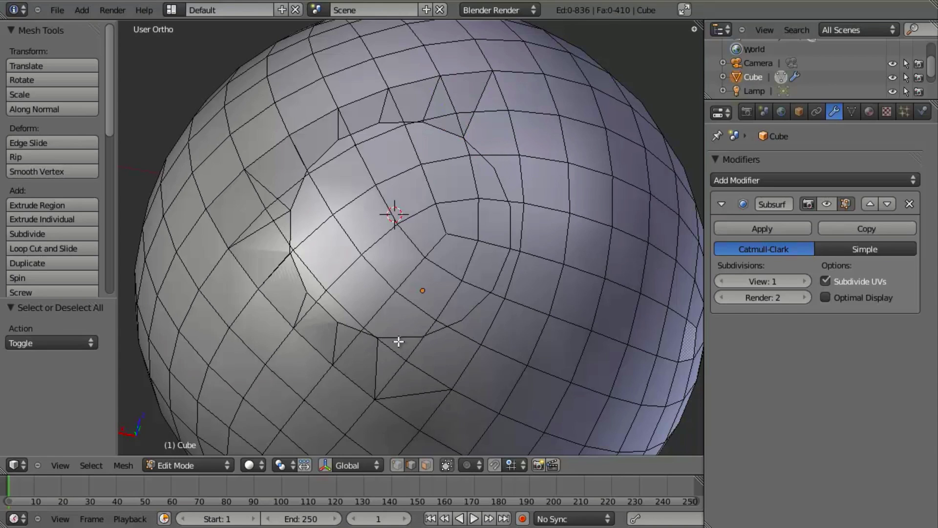
Step: Delete the leftover edge below the circle and fill a face between the circle's bottom edge and the sphere edge beneath
right_click(419, 394)
key(x)
click(419, 394)
shift+middle_drag(433, 356, 434, 341)
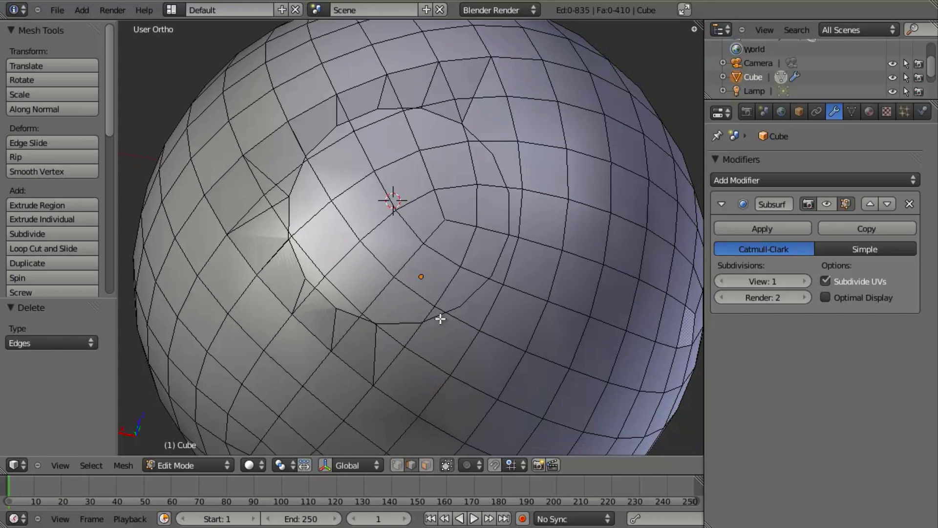
right_click(398, 322)
shift+right_click(410, 391)
key(f)
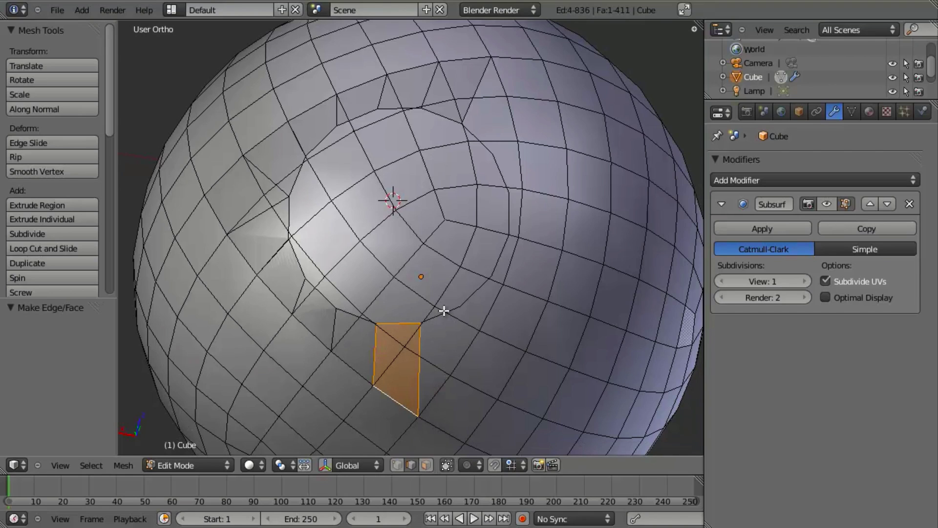
Step: Try a face between the circle's lower-right edge and the closest sphere edge, and delete its lower connecting edge
key(a)
right_click(482, 285)
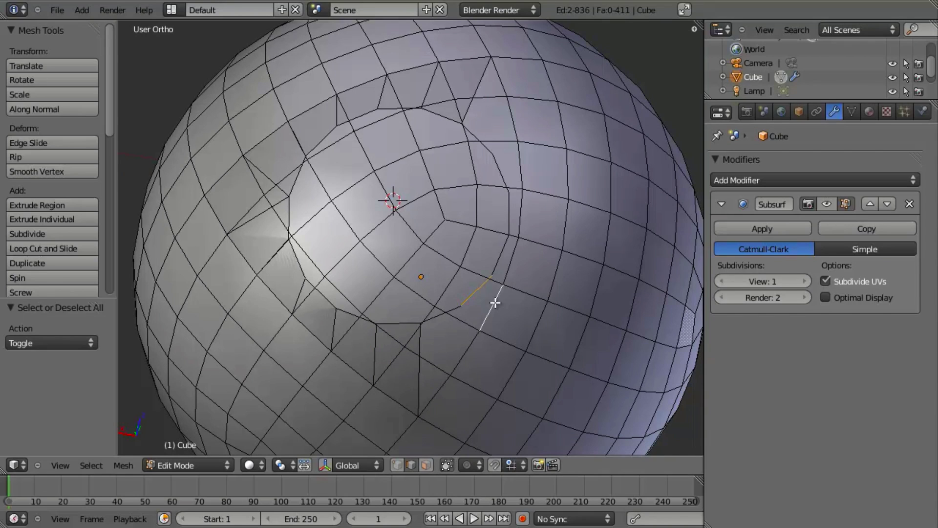
key(f)
key(a)
right_click(461, 355)
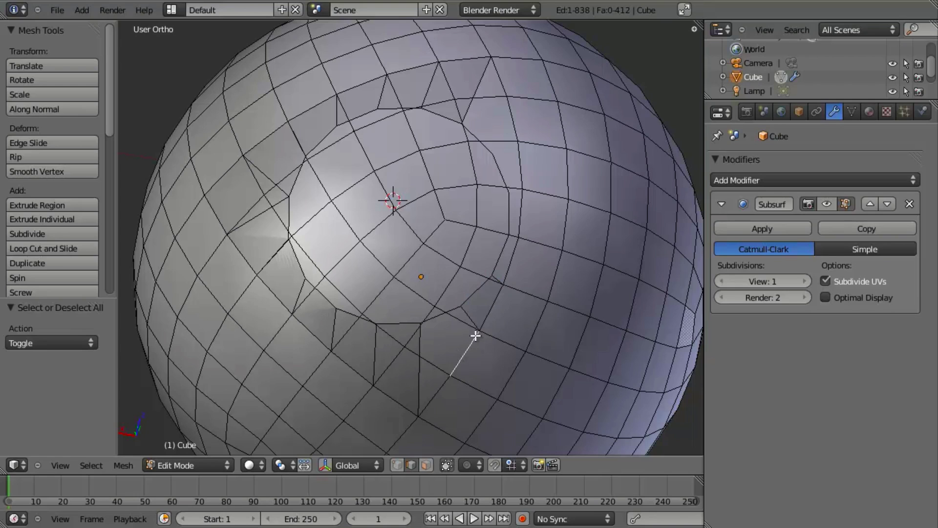
key(x)
click(473, 319)
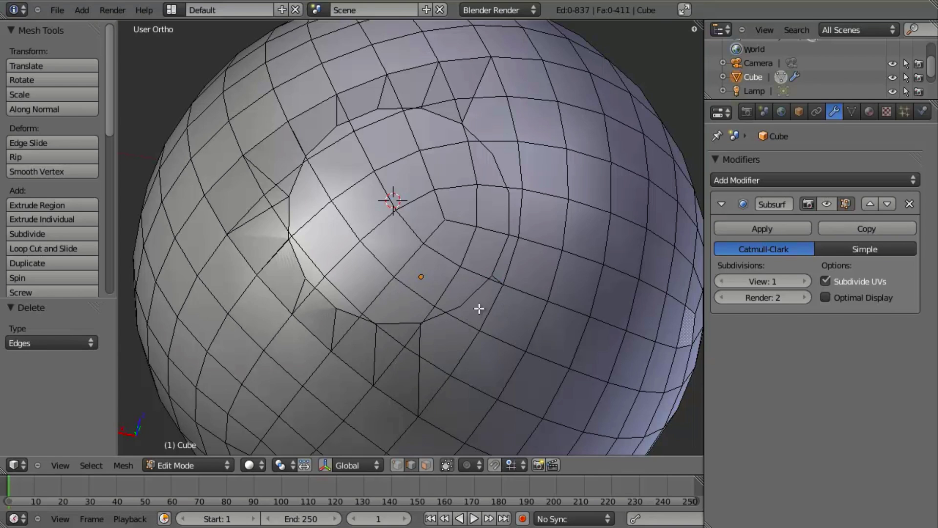
Step: Try closing the lower-right gap with two faces that connect the circle to sphere edges one position further down
shift+right_click(455, 353)
key(f)
key(a)
right_click(446, 335)
shift+right_click(419, 341)
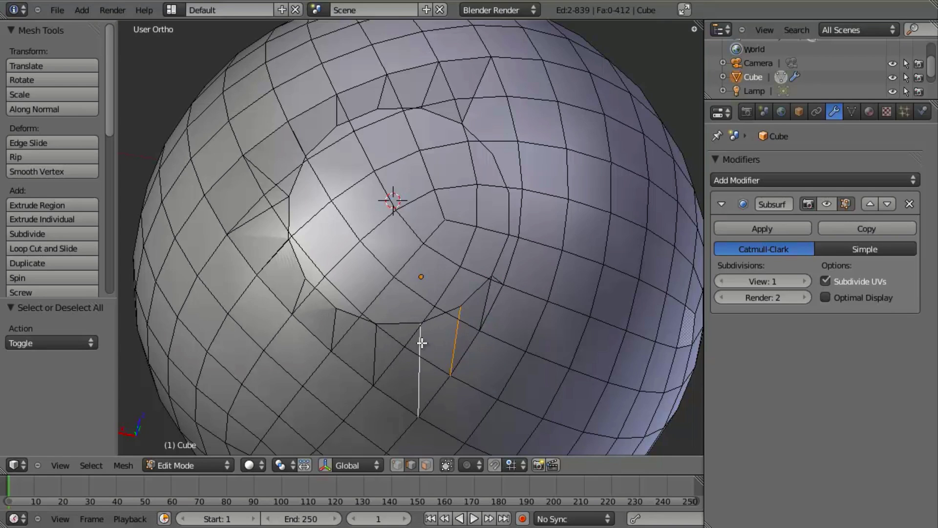
key(f)
Step: Undo the last two face fills in the circle's lower-right gap
middle_drag(419, 341, 488, 324)
key(a)
key(ctrl+z)
key(ctrl+z)
key(ctrl+z)
key(ctrl+z)
key(ctrl+z)
key(ctrl+z)
key(ctrl+z)
Step: Fill the lower-right gap with two faces, connecting the circle's edges to the closest sphere edges
right_click(481, 295)
shift+right_click(486, 325)
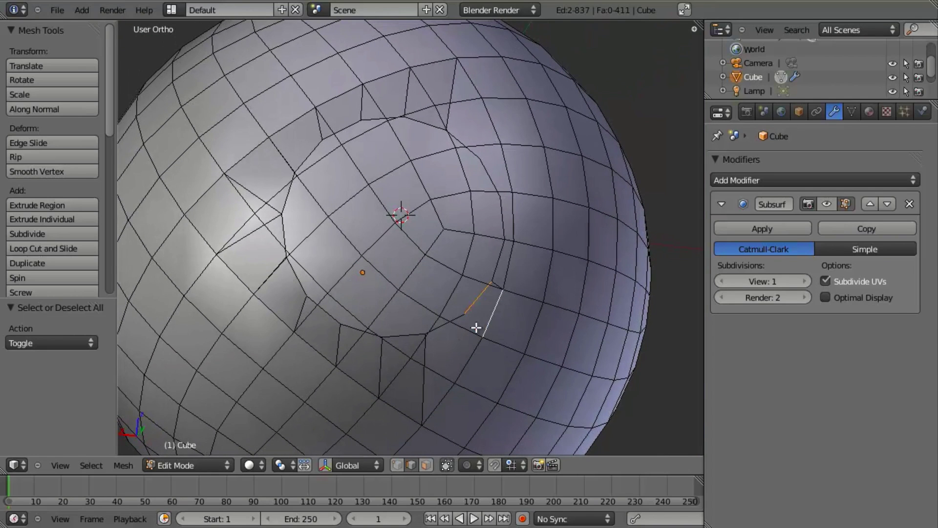
key(f)
shift+right_click(440, 325)
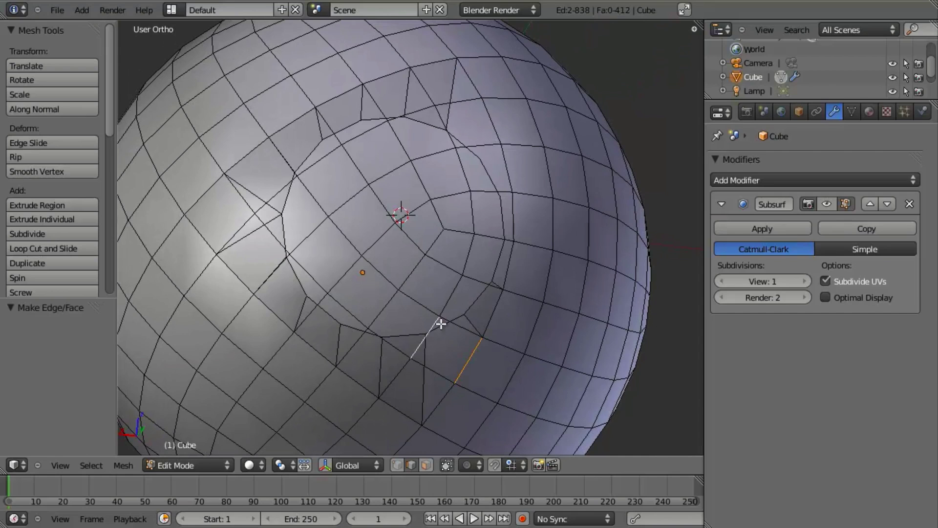
key(f)
middle_drag(432, 326, 495, 277)
key(a)
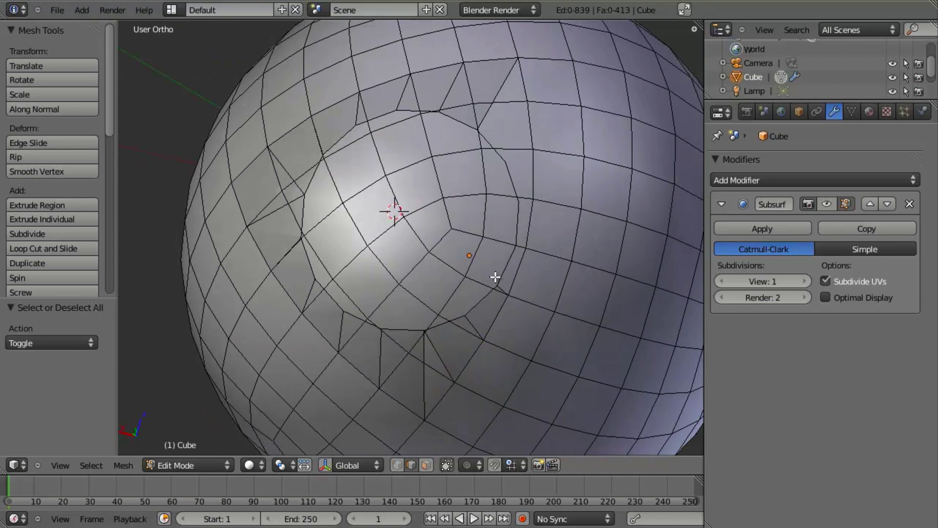
Step: Fill the remaining gap along the circle's right side with four faces joining its edges to the nearest sphere edges
key(f)
key(f)
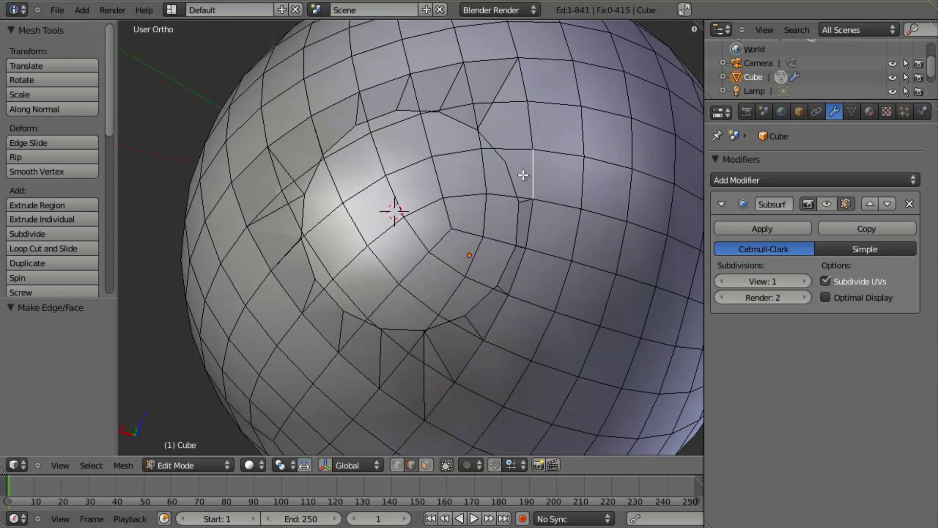
key(f)
shift+right_click(523, 121)
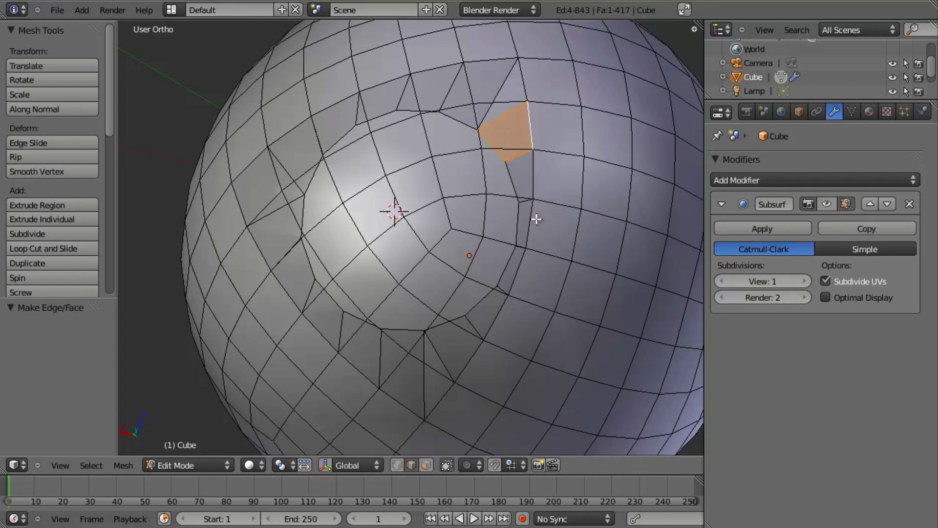
key(a)
Step: In vertex select mode, grow the selection around a sphere face overlapping the circle's lower-left edge and delete those vertices
scroll(546, 212, down, 5)
middle_drag(547, 211, 375, 301)
scroll(412, 329, up, 4)
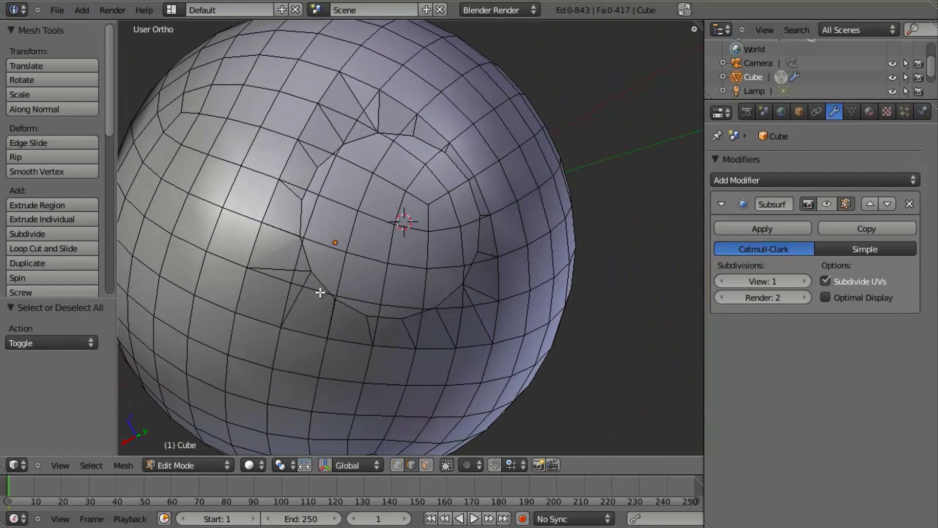
shift+right_click(297, 254)
shift+right_click(332, 246)
key(ctrl+Tab)
click(365, 260)
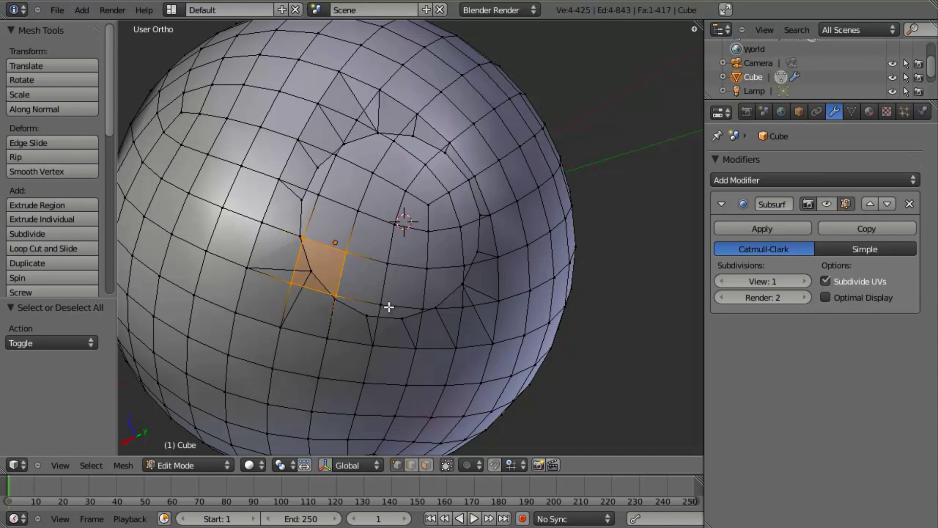
key(ctrl+KP_Add)
key(x)
click(352, 246)
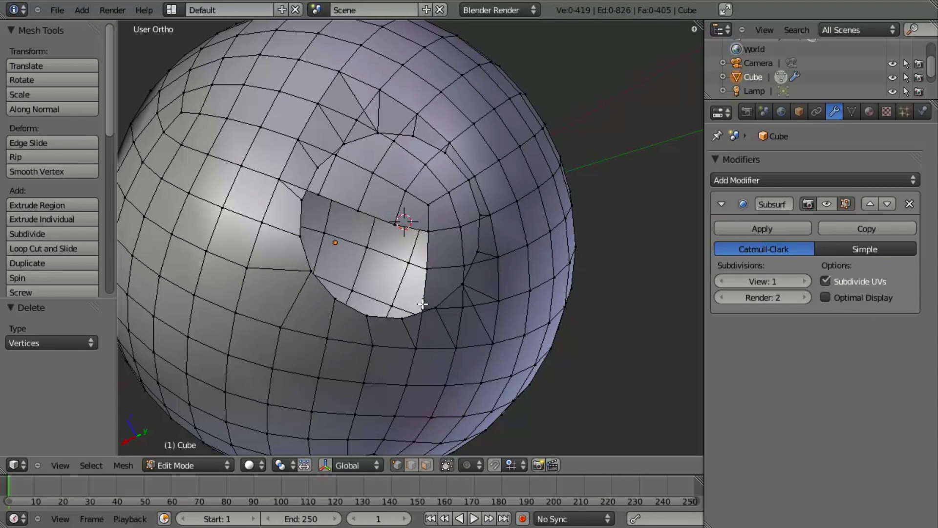
Step: Select the leftover sphere vertices inside the circle, around its right and upper parts, and delete them
shift+right_click(427, 268)
shift+right_click(429, 231)
shift+right_click(405, 191)
shift+right_click(395, 219)
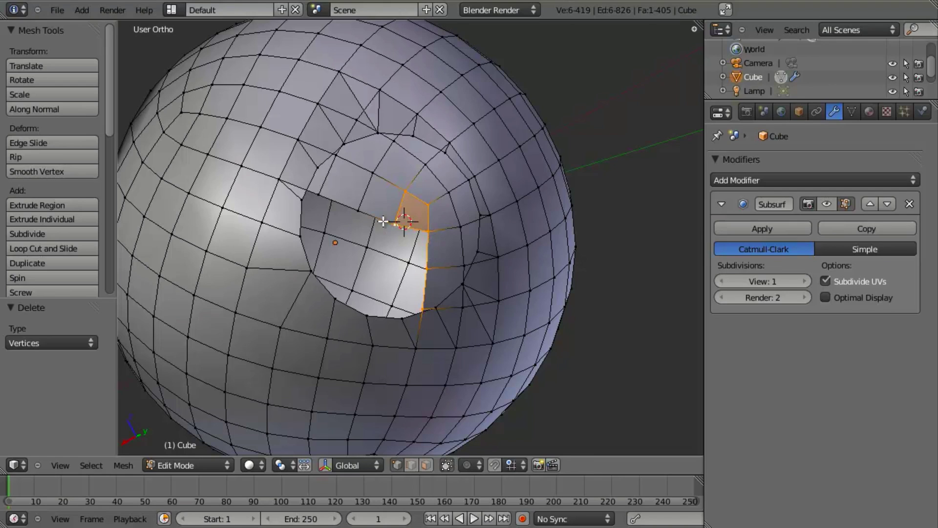
shift+right_click(359, 211)
shift+right_click(372, 172)
shift+right_click(335, 155)
shift+right_click(321, 195)
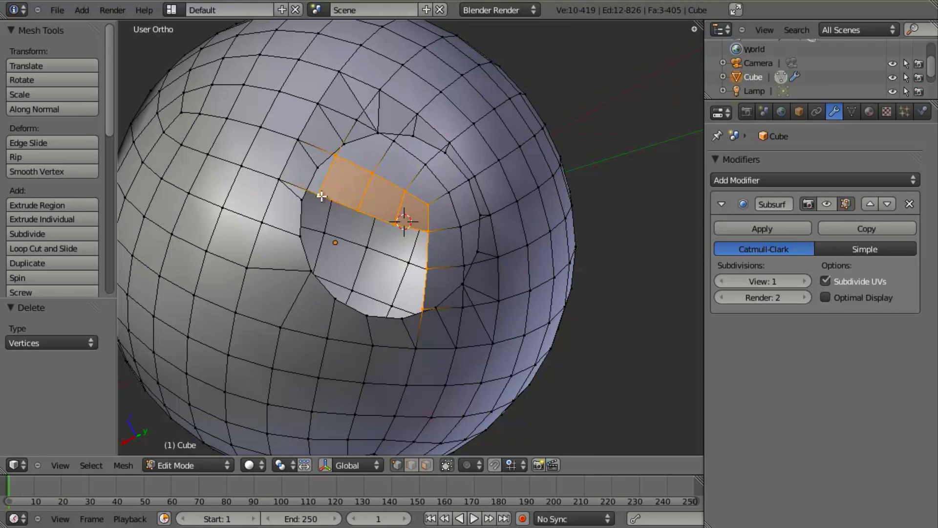
shift+right_click(355, 121)
shift+right_click(377, 133)
shift+right_click(425, 165)
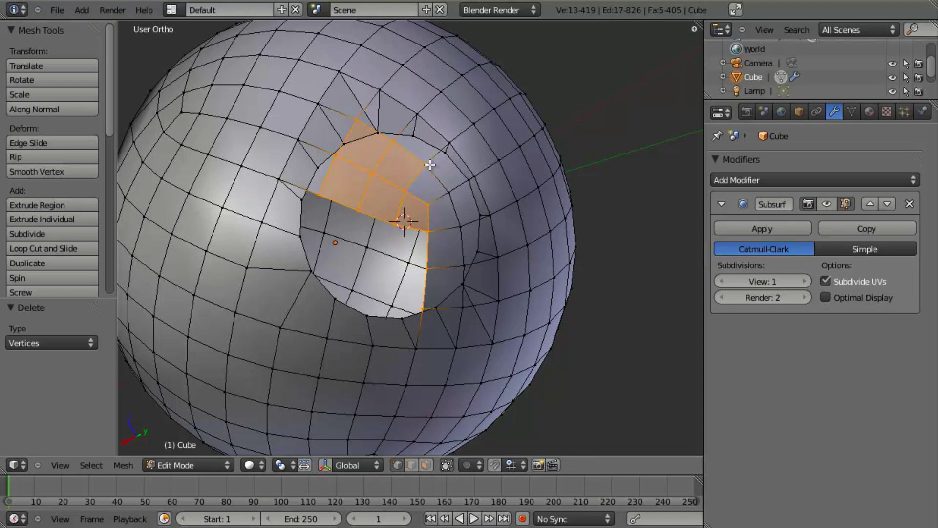
shift+right_click(448, 193)
shift+right_click(458, 225)
shift+right_click(462, 264)
key(x)
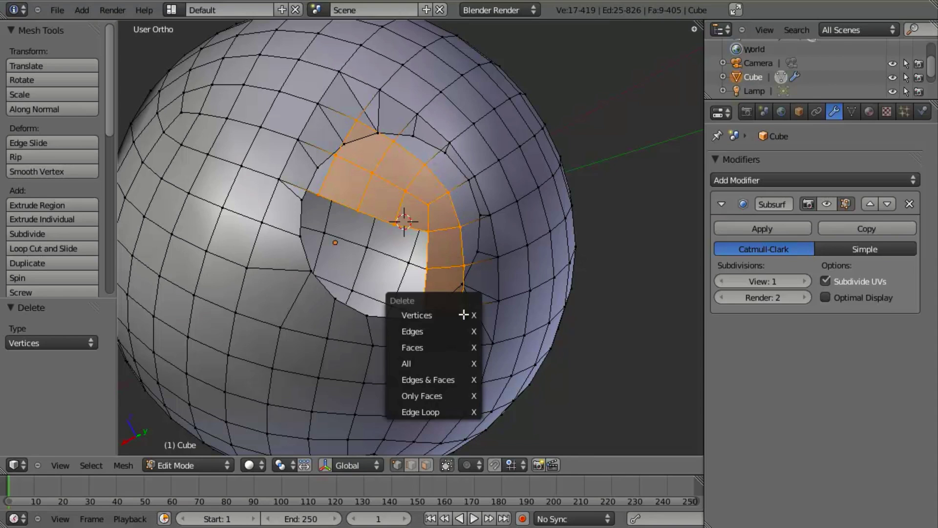
click(490, 316)
Step: Rip the rim vertex below the triangular gap above the opening and fill that gap with a face
scroll(424, 338, down, 3)
drag(312, 139, 486, 307)
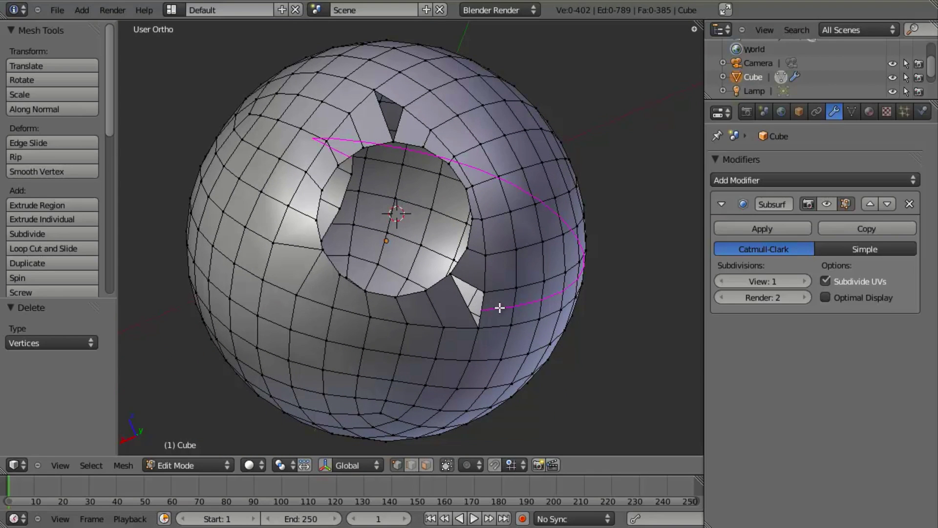
right_click(391, 99)
scroll(415, 184, up, 3)
right_click(384, 169)
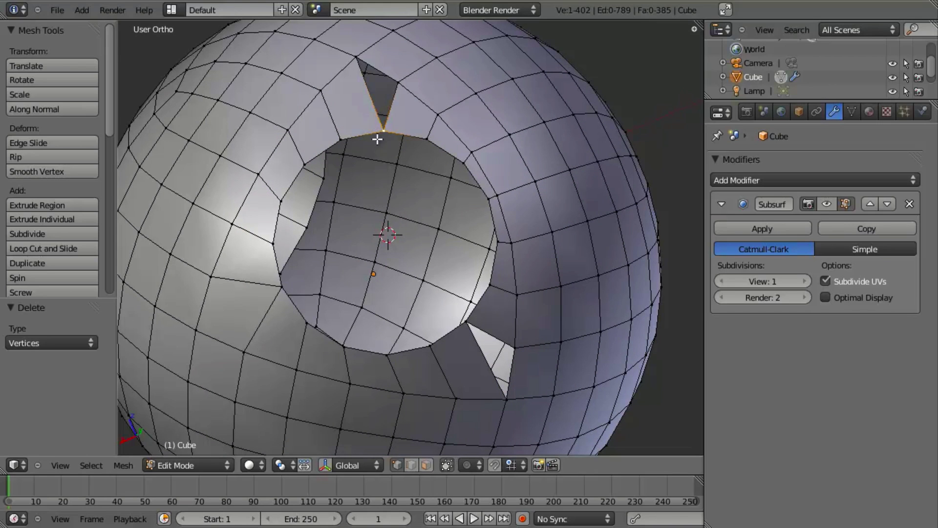
key(v)
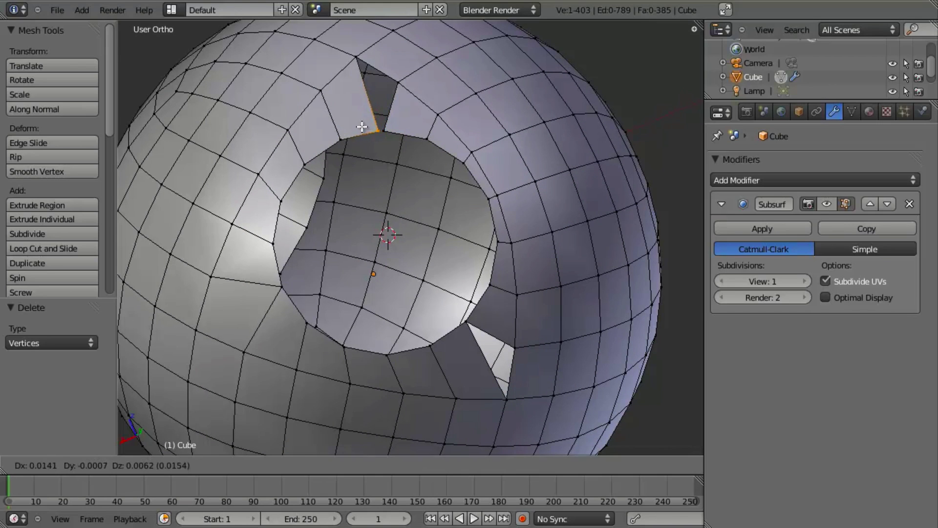
click(349, 128)
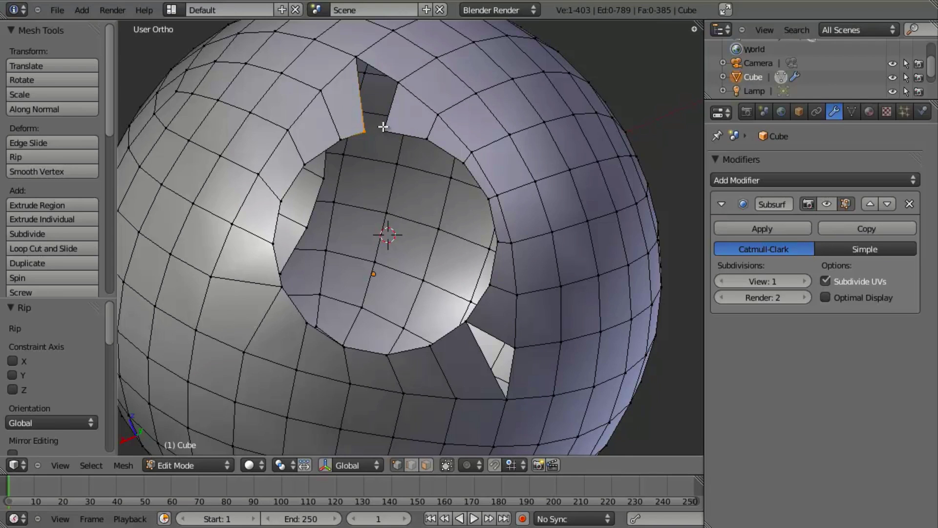
key(f)
key(a)
Step: Rip the rim vertex at the opening's lower-right gap and fill the gap with a four-vertex face
middle_drag(440, 210, 446, 310)
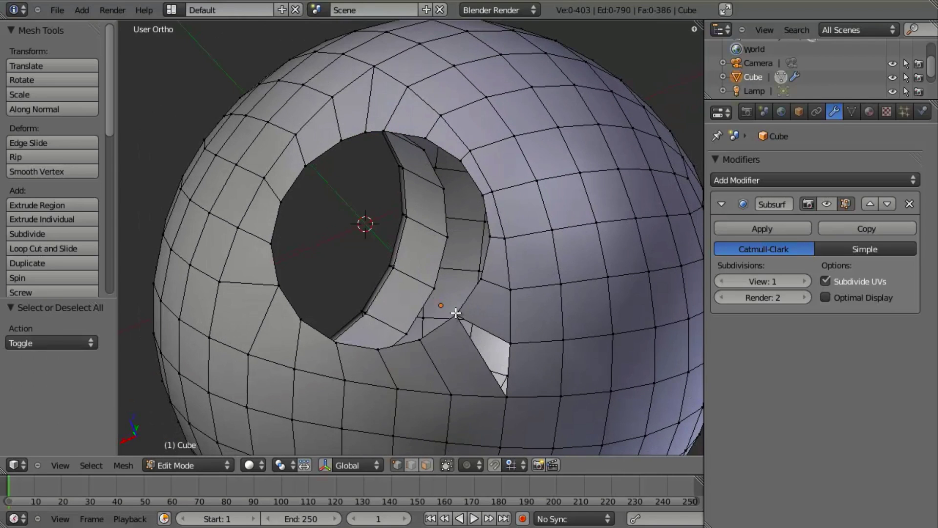
right_click(455, 313)
key(v)
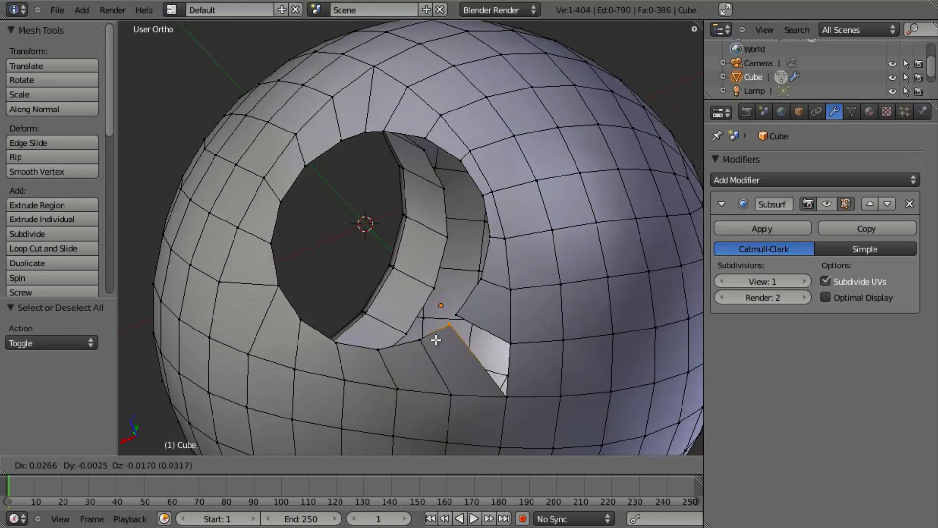
click(430, 340)
shift+right_click(456, 317)
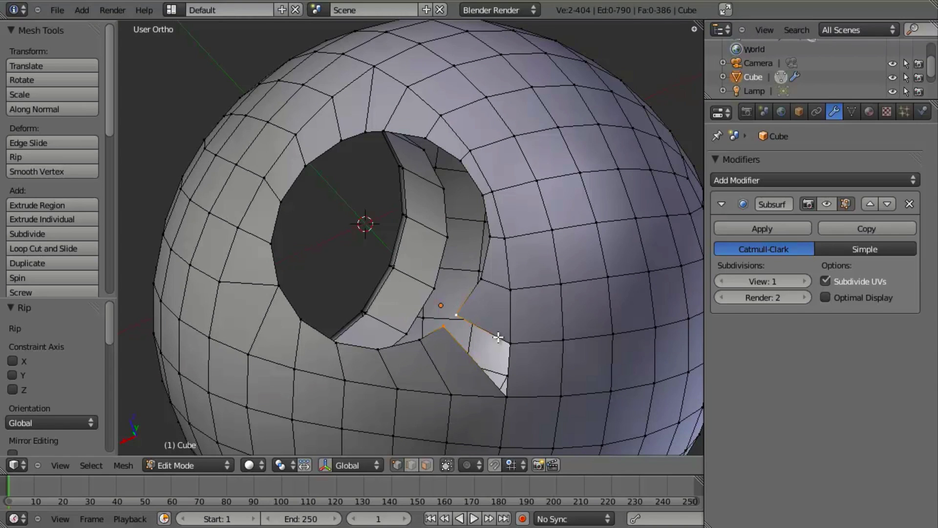
shift+right_click(522, 355)
shift+right_click(509, 397)
key(f)
middle_drag(368, 335, 477, 336)
key(a)
Step: Return to Object Mode and turn on the Subsurf modifier's viewport display
key(Tab)
scroll(438, 297, down, 5)
middle_drag(437, 297, 374, 283)
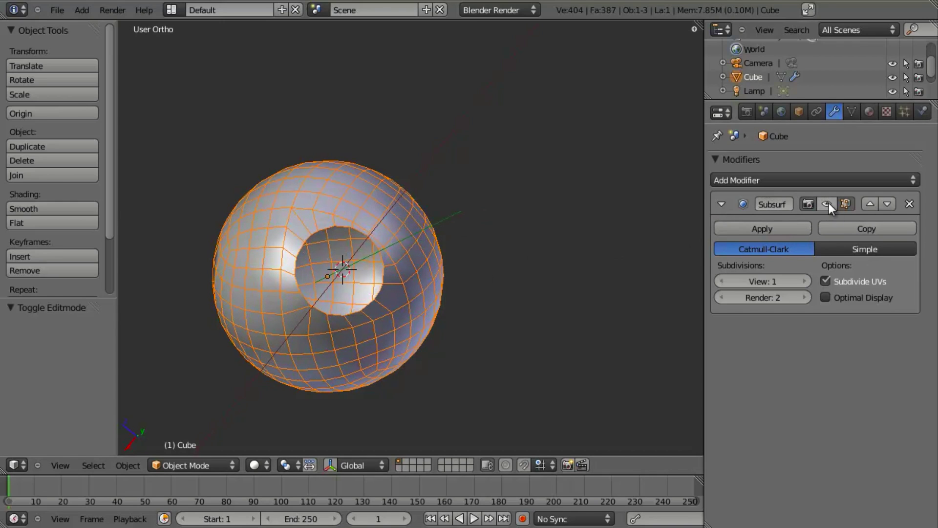
scroll(415, 253, up, 4)
Step: Select the opening's boundary edge loop and extrude it inward twice, first by about 0.01 and then deeper
key(Tab)
alt+right_click(266, 220)
middle_drag(362, 274, 490, 226)
key(e)
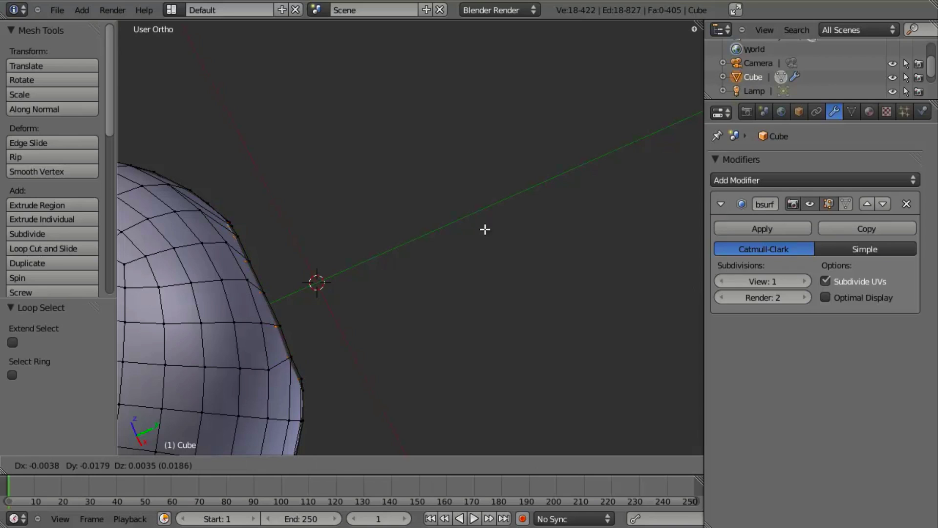
click(486, 229)
key(e)
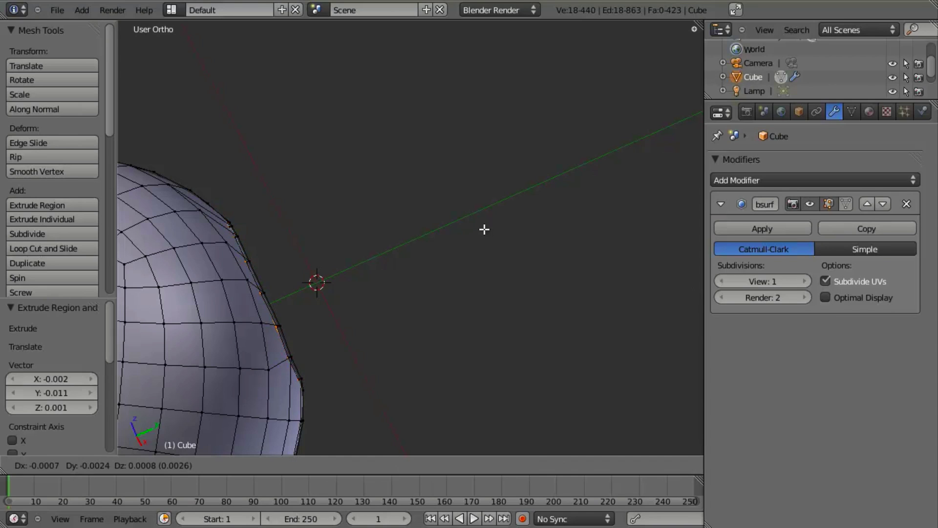
click(426, 237)
Step: Return to Object Mode, deselect the sphere and turn off its wire overlay display
scroll(385, 263, down, 4)
key(Tab)
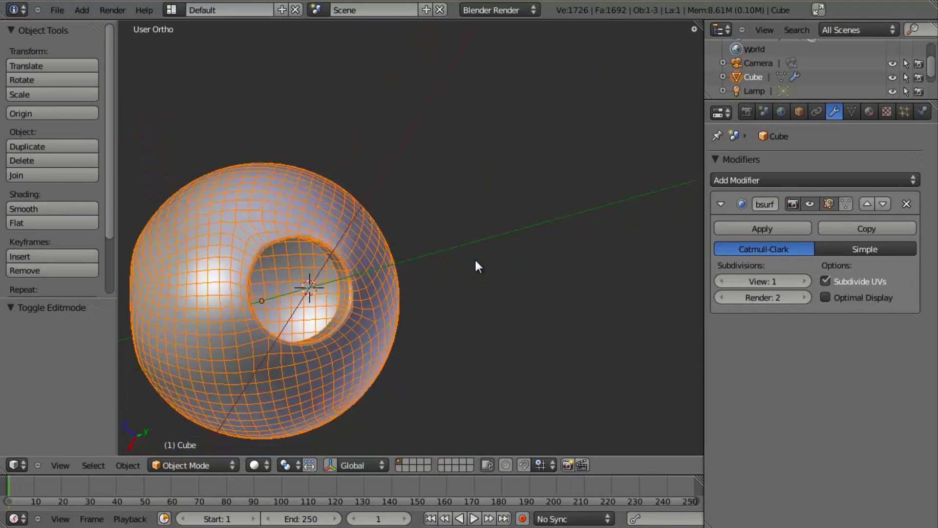
scroll(477, 263, down, 3)
middle_drag(477, 264, 394, 272)
key(a)
scroll(394, 272, up, 5)
click(799, 111)
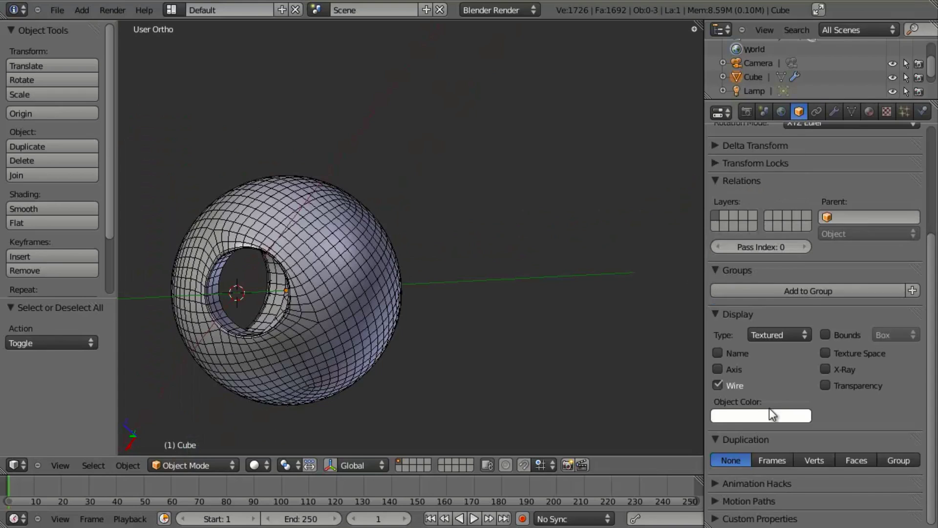
click(731, 383)
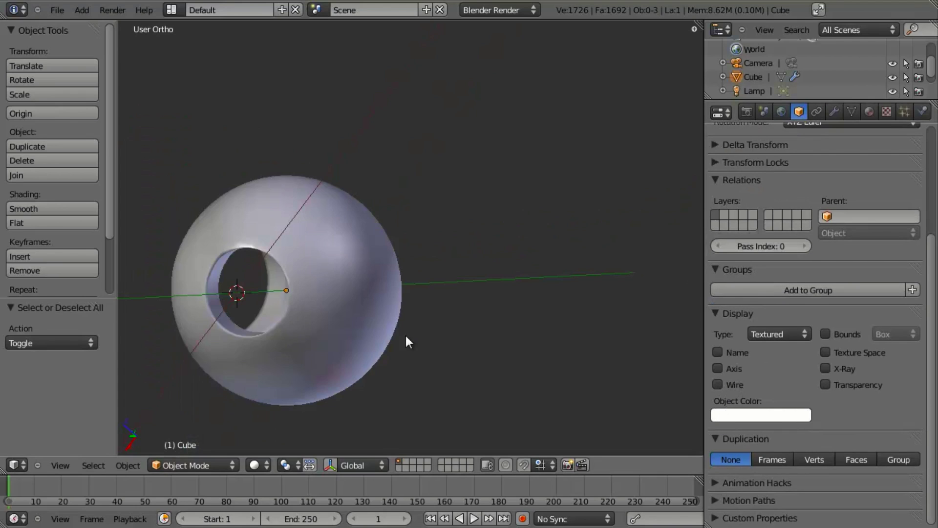
Step: Select the short two-edge path across the opening's right rim and edge-slide it by a factor of about -0.356
scroll(405, 335, up, 4)
middle_drag(405, 335, 429, 263)
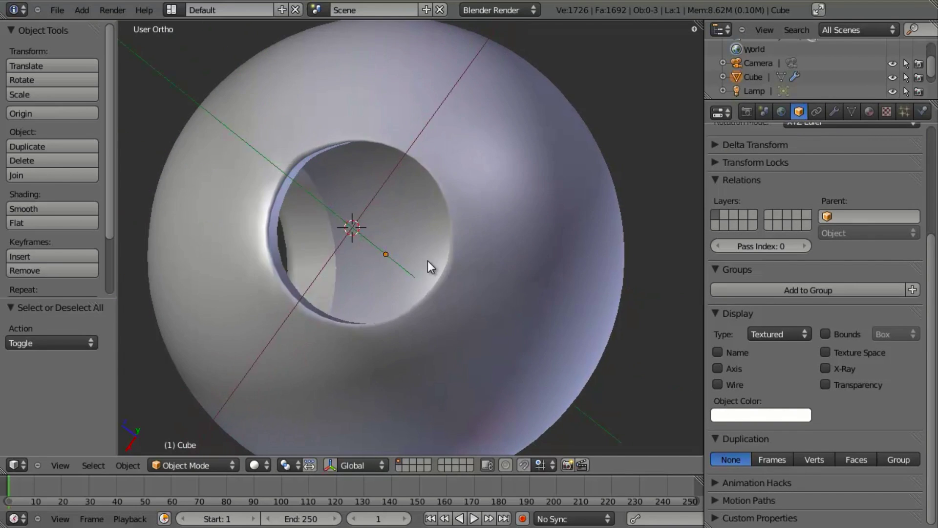
key(Tab)
scroll(430, 263, up, 3)
key(z)
alt+right_click(481, 266)
key(z)
right_click(480, 268)
key(z)
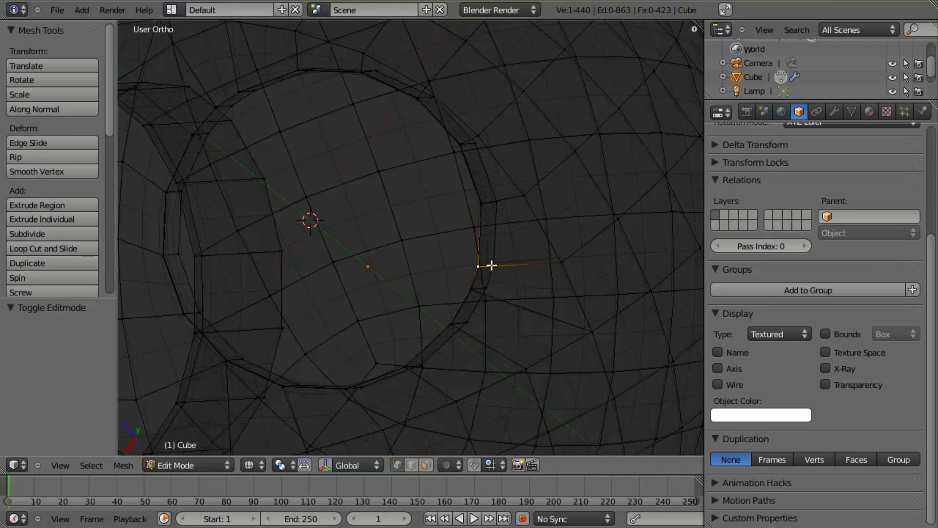
ctrl+right_click(482, 263)
key(ctrl+e)
click(501, 286)
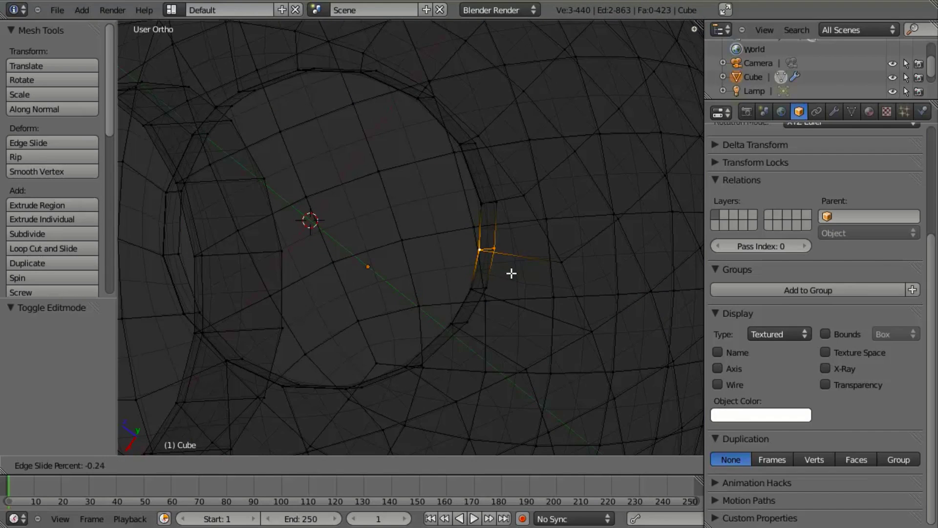
click(460, 289)
Step: Select the matching two-edge path across the opening's upper-left rim and edge-slide it to even out the rim spacing
key(z)
middle_drag(460, 289, 455, 258)
key(z)
right_click(356, 153)
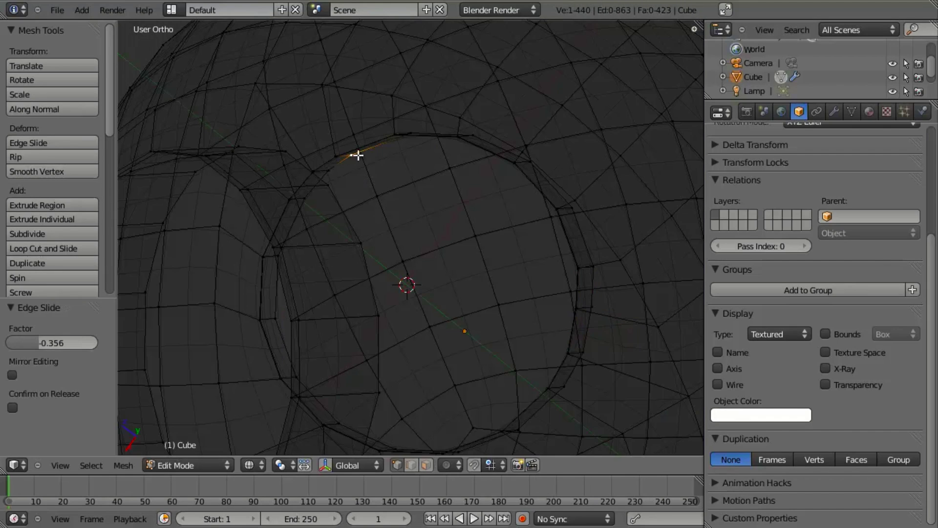
ctrl+right_click(322, 149)
ctrl+right_click(348, 169)
key(z)
key(ctrl+e)
click(350, 182)
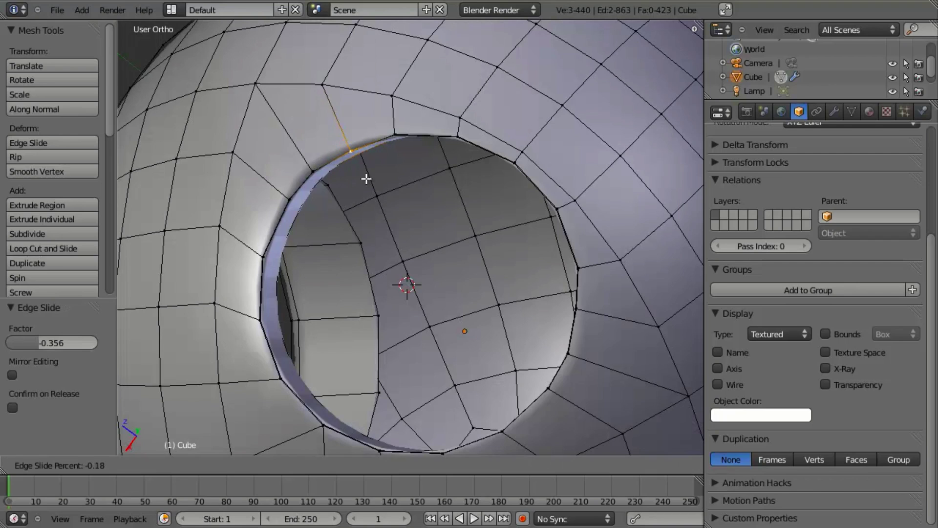
click(367, 230)
Step: Examine the smoothed sphere and the shape of its openings from several angles, in solid and wireframe shading
scroll(395, 274, down, 3)
key(Tab)
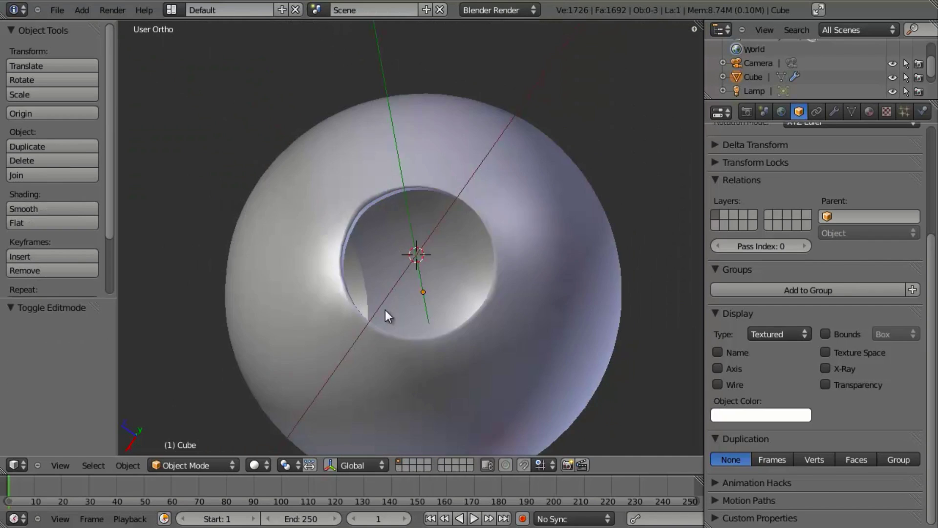
middle_drag(385, 310, 432, 326)
scroll(373, 330, down, 5)
scroll(315, 318, up, 4)
middle_drag(316, 318, 371, 307)
key(z)
key(z)
key(z)
scroll(437, 209, up, 3)
key(z)
middle_drag(438, 210, 377, 115)
key(Tab)
scroll(423, 276, down, 3)
key(Tab)
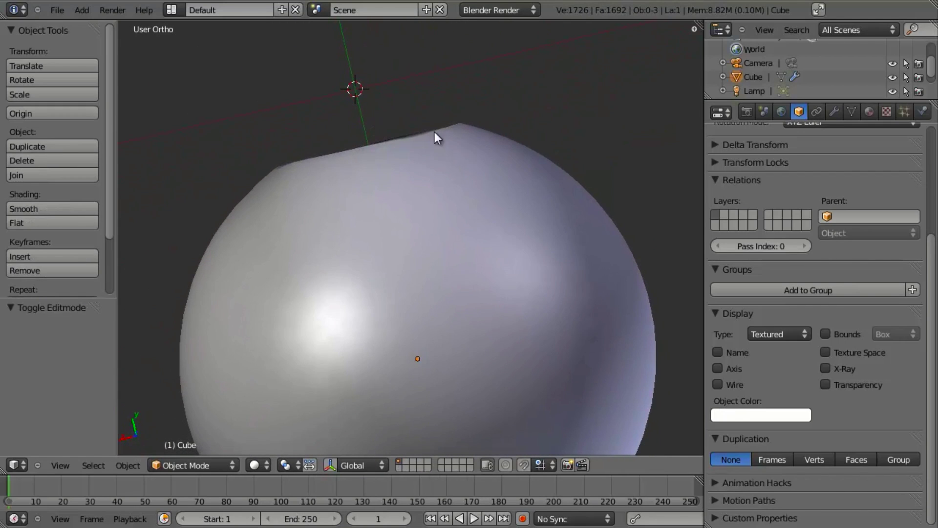
middle_drag(437, 138, 419, 318)
scroll(419, 318, down, 3)
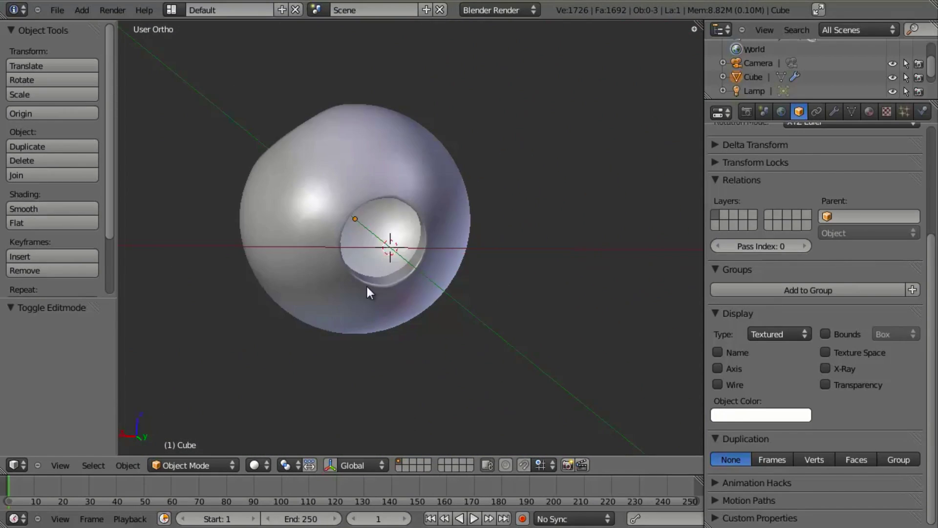
middle_drag(369, 289, 452, 308)
Step: Select the sphere and clear its rotation and location
key(KP_3)
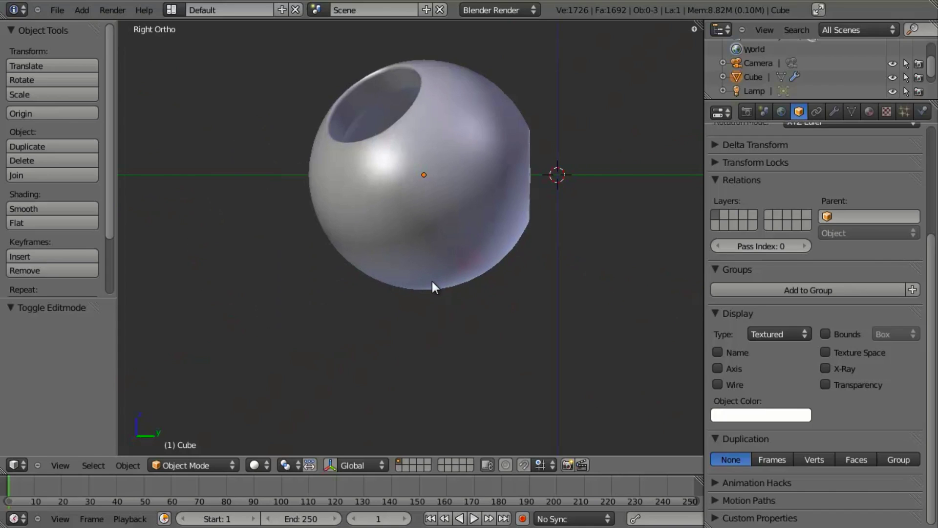
right_click(445, 197)
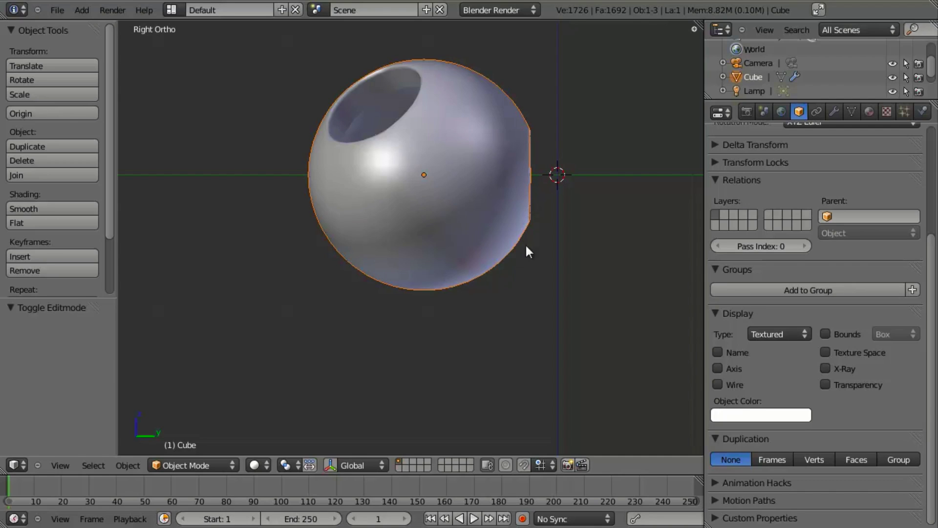
shift+middle_drag(489, 217, 452, 234)
key(alt+r)
key(alt+g)
key(Tab)
key(Tab)
scroll(453, 234, up, 2)
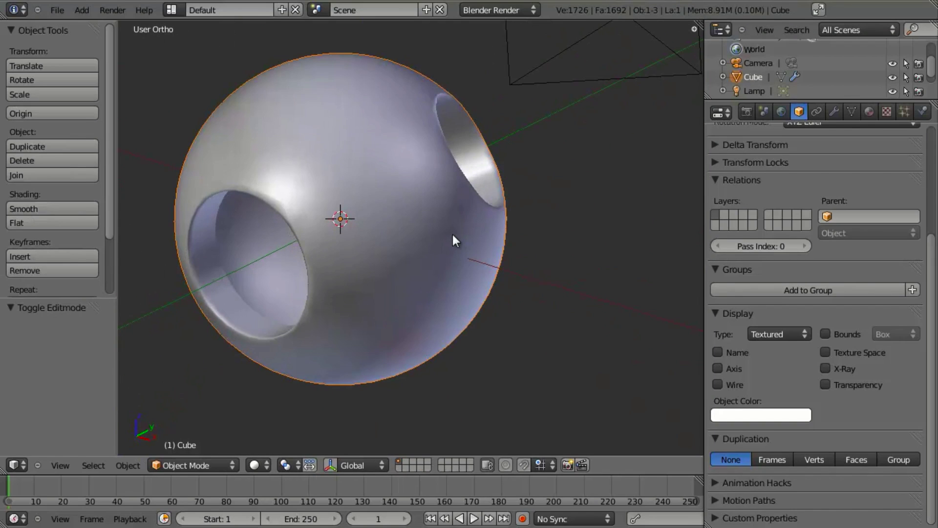